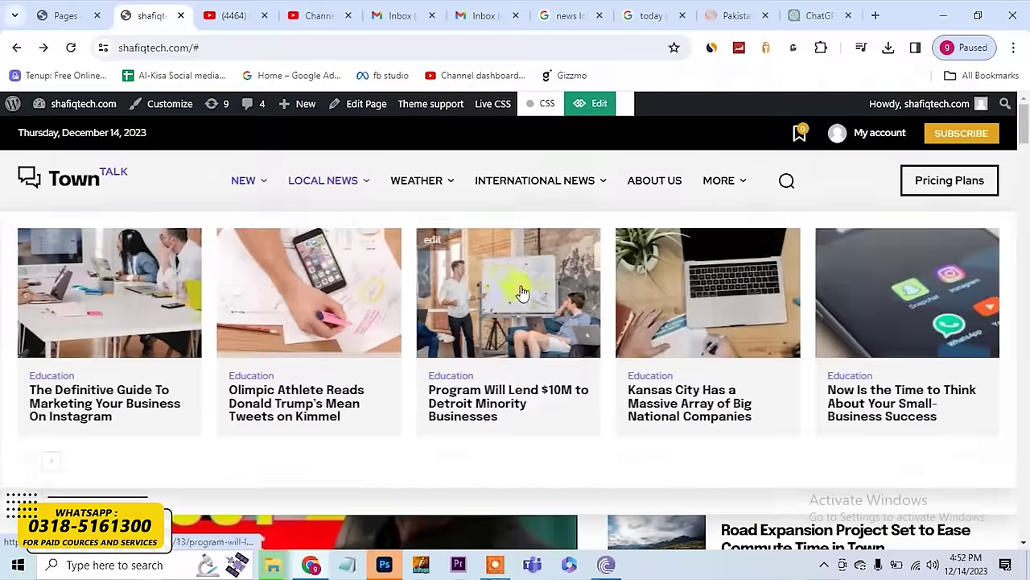
# - Look through the finished Town Talk news homepage, including its header menus, article sections and footer
pyautogui.scroll(-2, 702, 487)
pyautogui.scroll(-5, 702, 487)
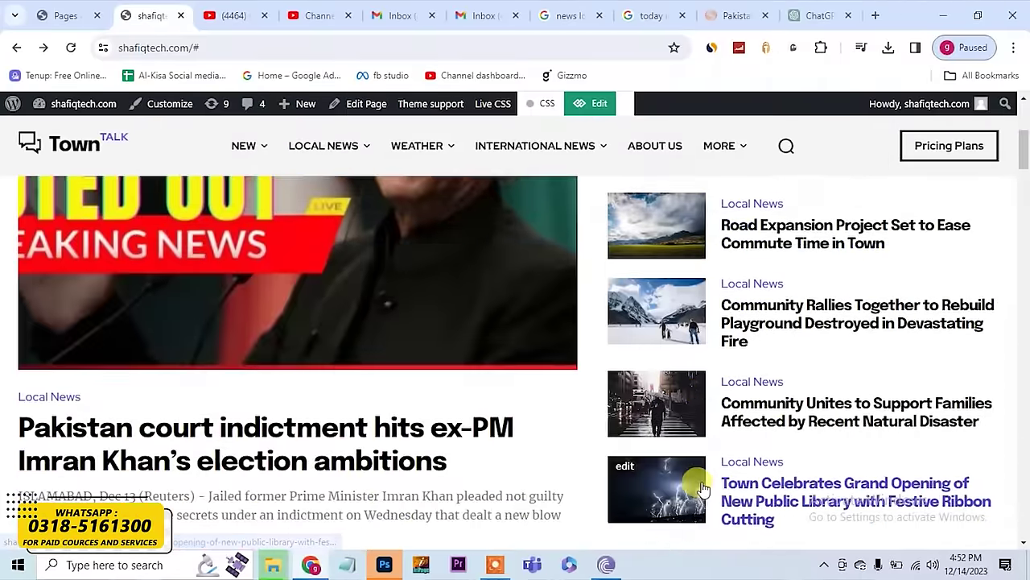
pyautogui.scroll(-8, 702, 487)
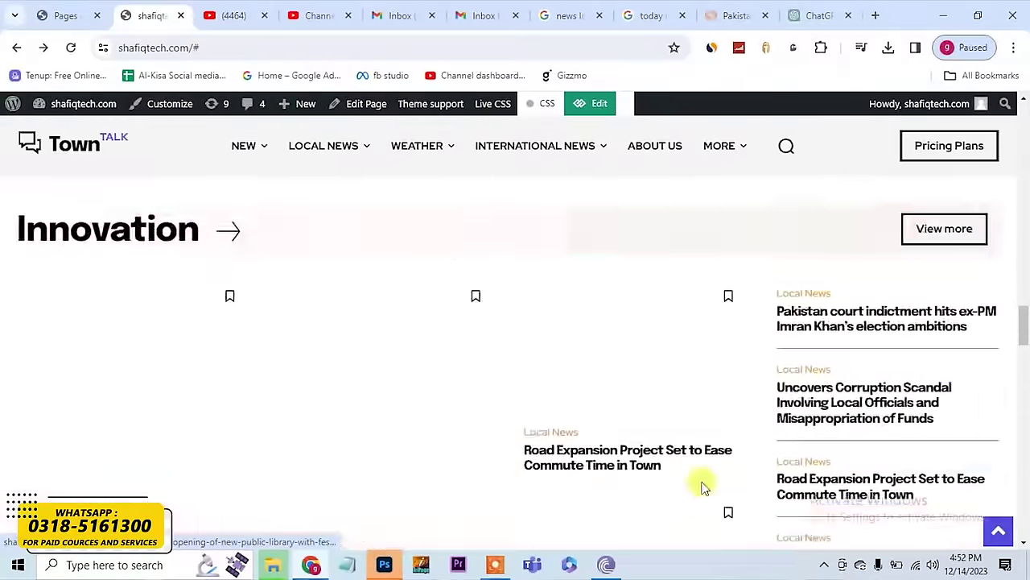
pyautogui.scroll(-12, 702, 487)
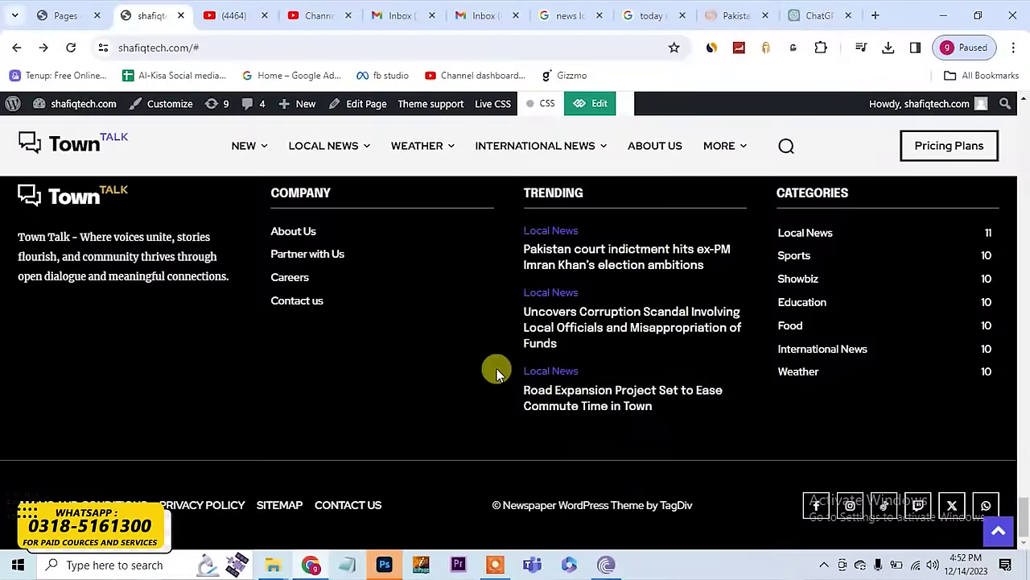
pyautogui.scroll(20, 496, 373)
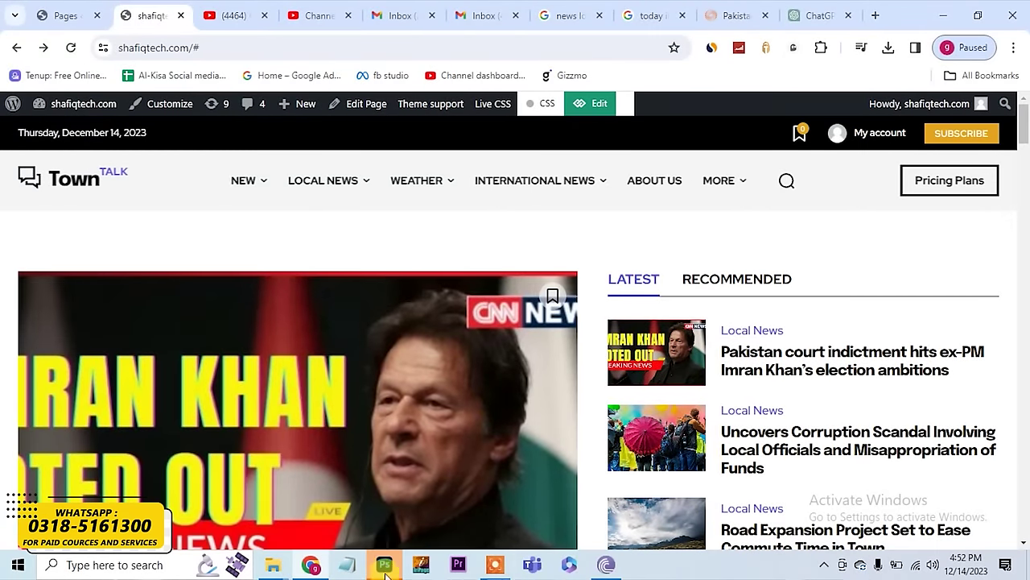
pyautogui.moveTo(505, 568)
pyautogui.click(496, 531)
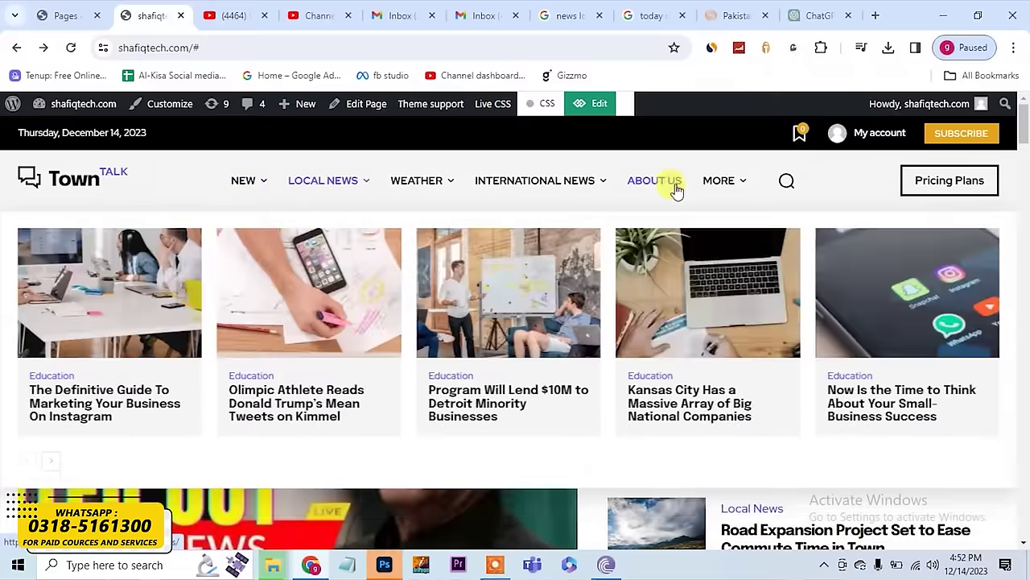
pyautogui.scroll(-5, 701, 483)
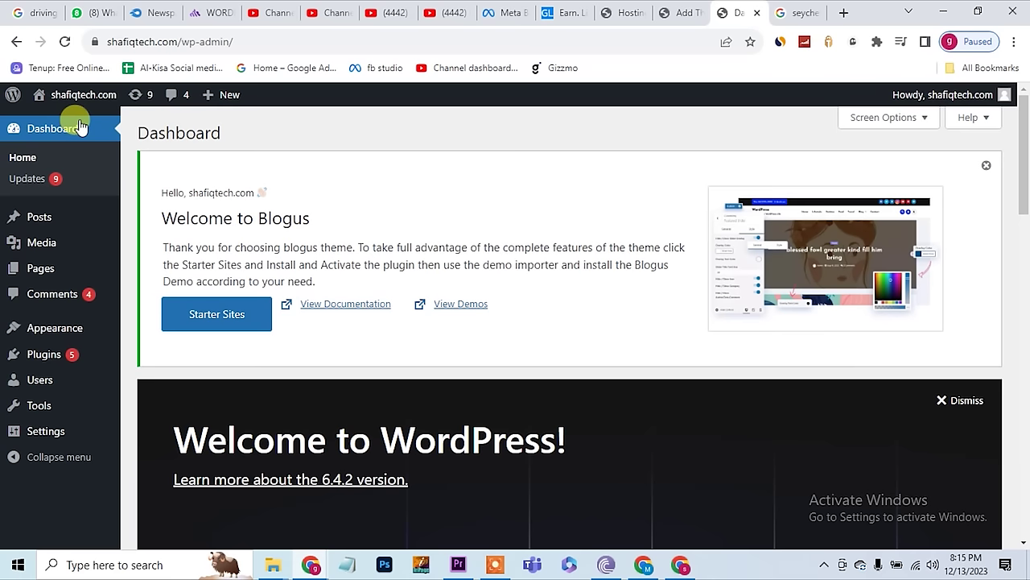
# - Open the live shafiqtech.com site in a new tab, review its current homepage, and return to the WordPress dashboard
pyautogui.rightClick(82, 101)
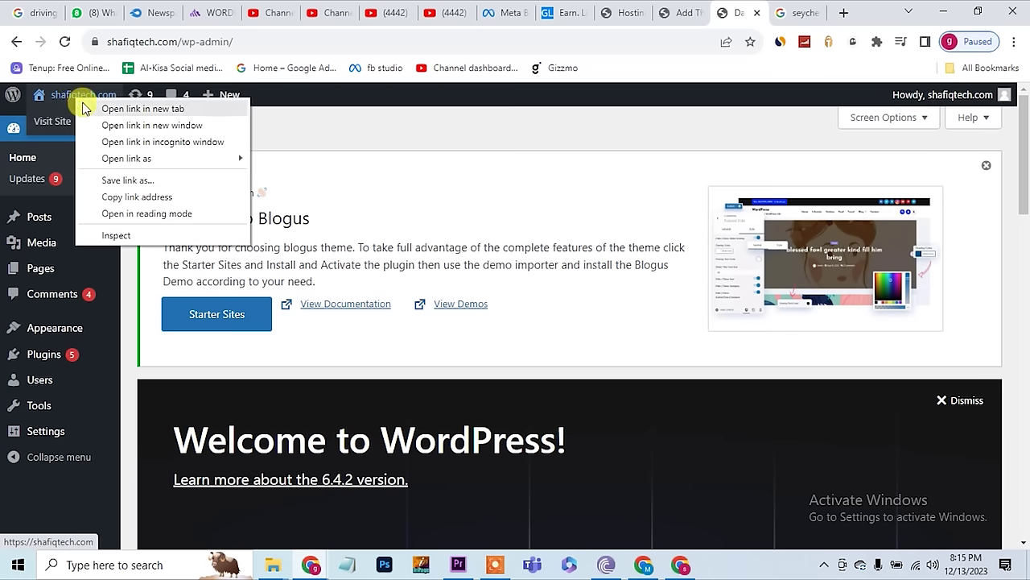
pyautogui.click(84, 107)
pyautogui.click(733, 15)
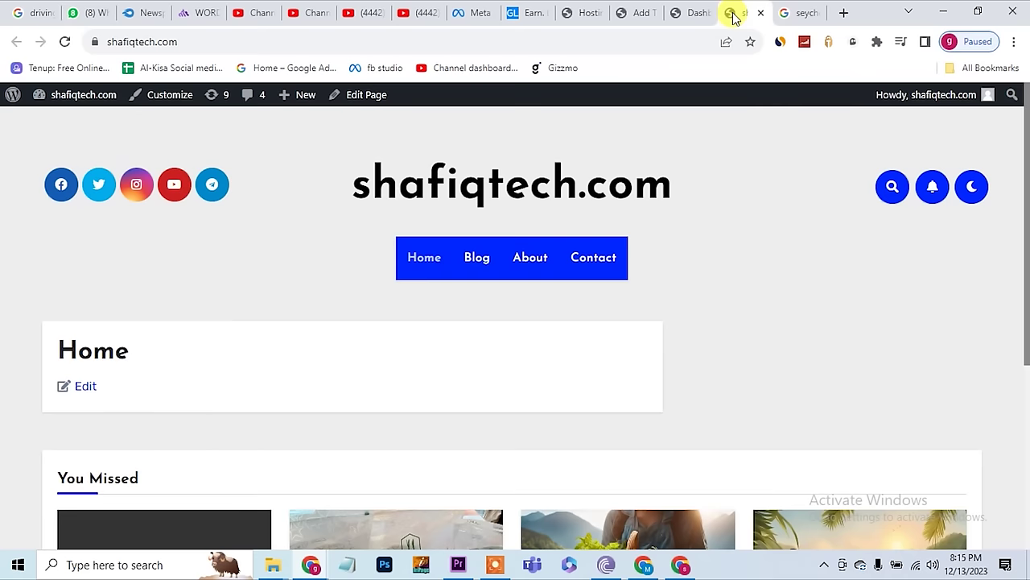
pyautogui.scroll(-4, 690, 279)
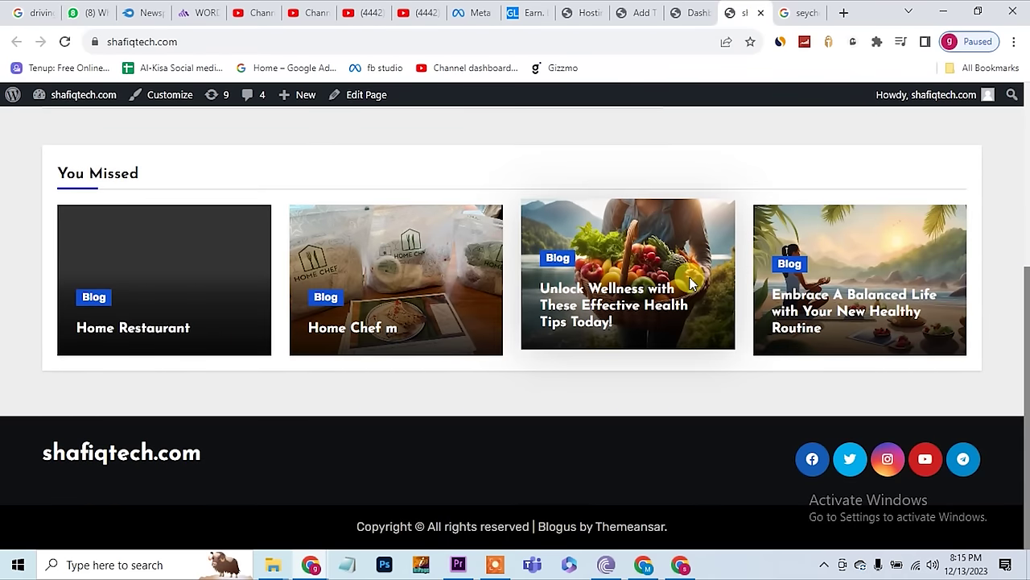
pyautogui.scroll(4, 690, 282)
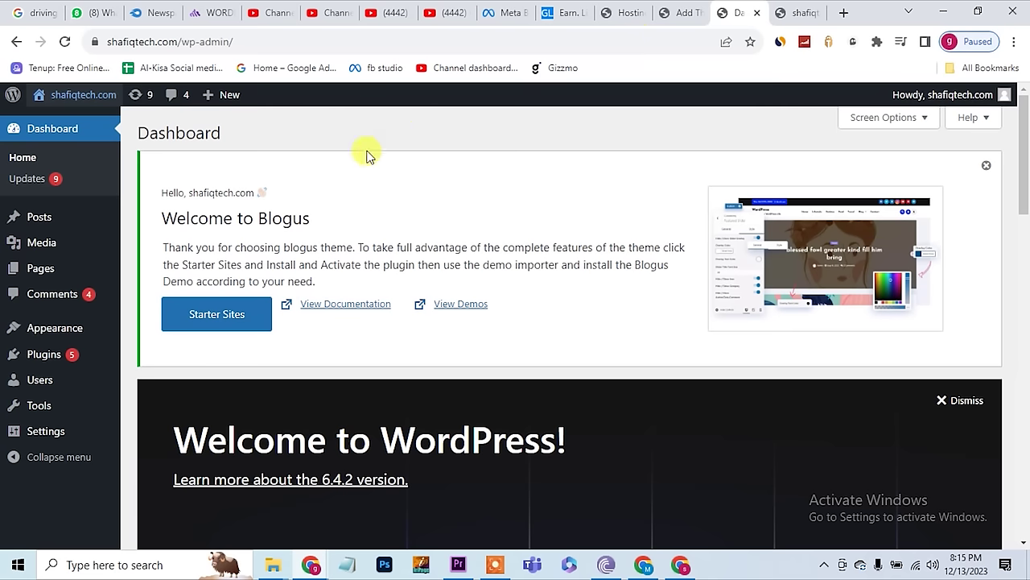
pyautogui.click(801, 12)
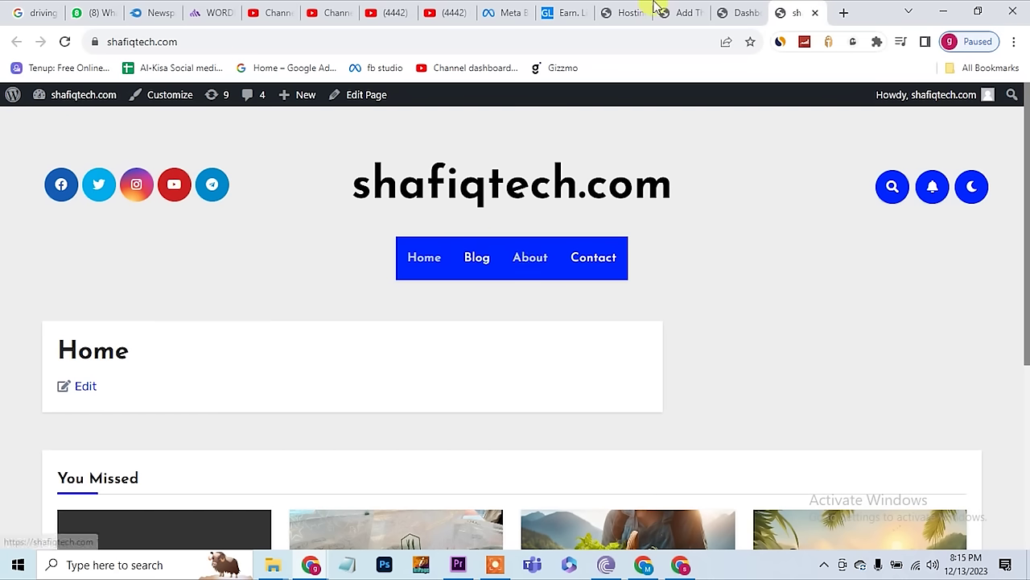
pyautogui.click(739, 21)
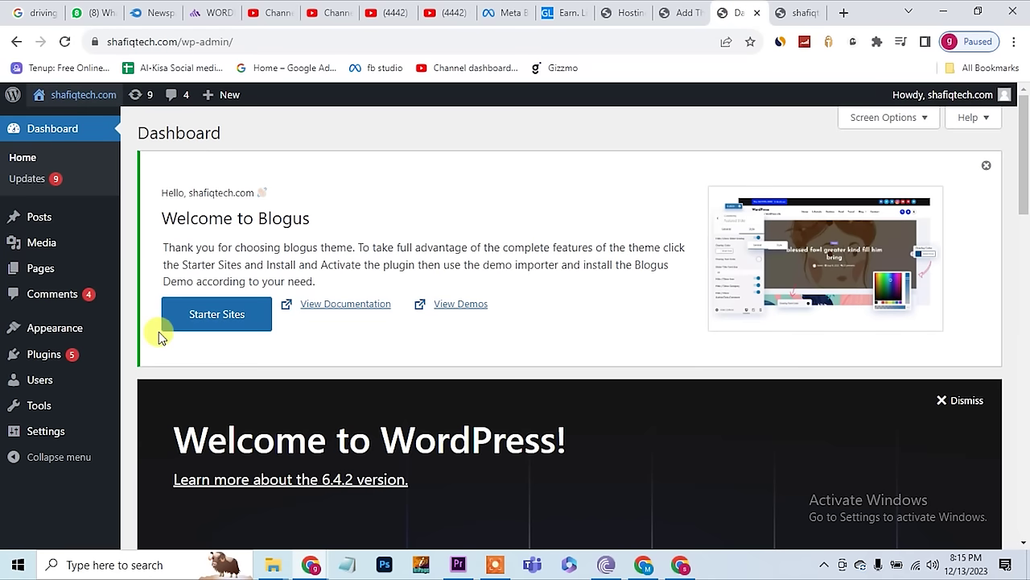
# - Open the site's Themes page and look through the installed themes
pyautogui.moveTo(55, 340)
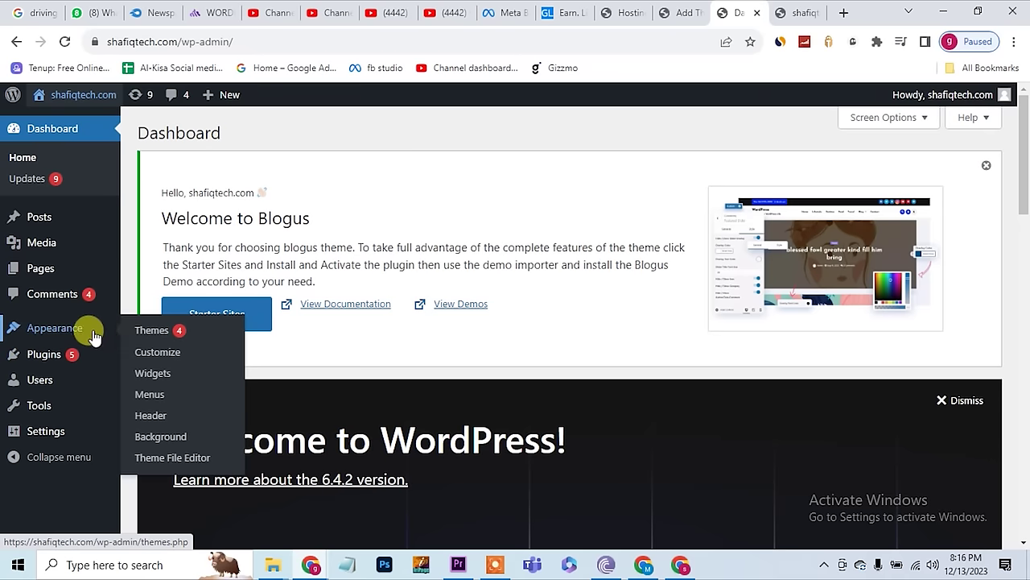
pyautogui.click(157, 337)
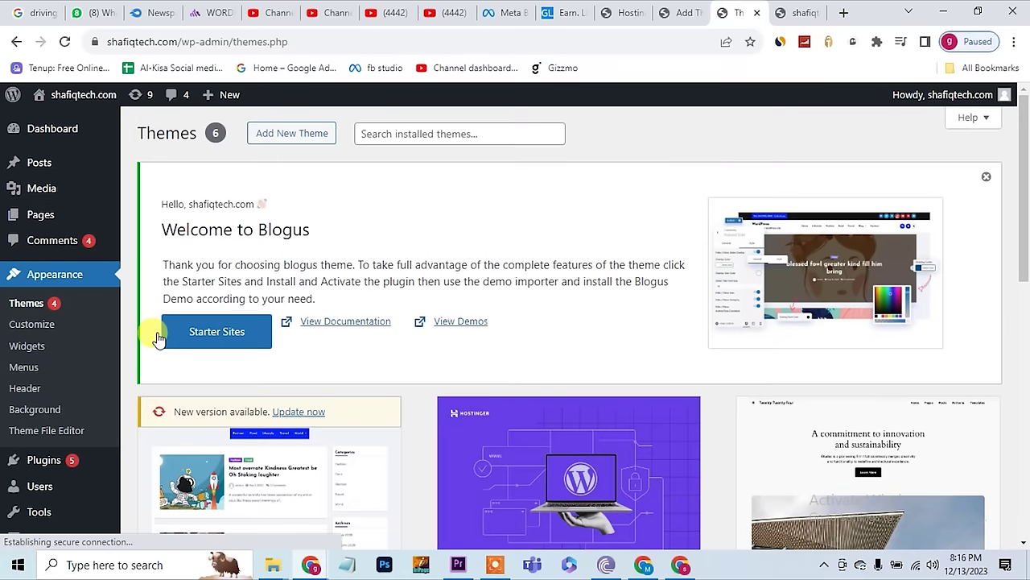
pyautogui.scroll(-10, 562, 384)
pyautogui.scroll(10, 564, 385)
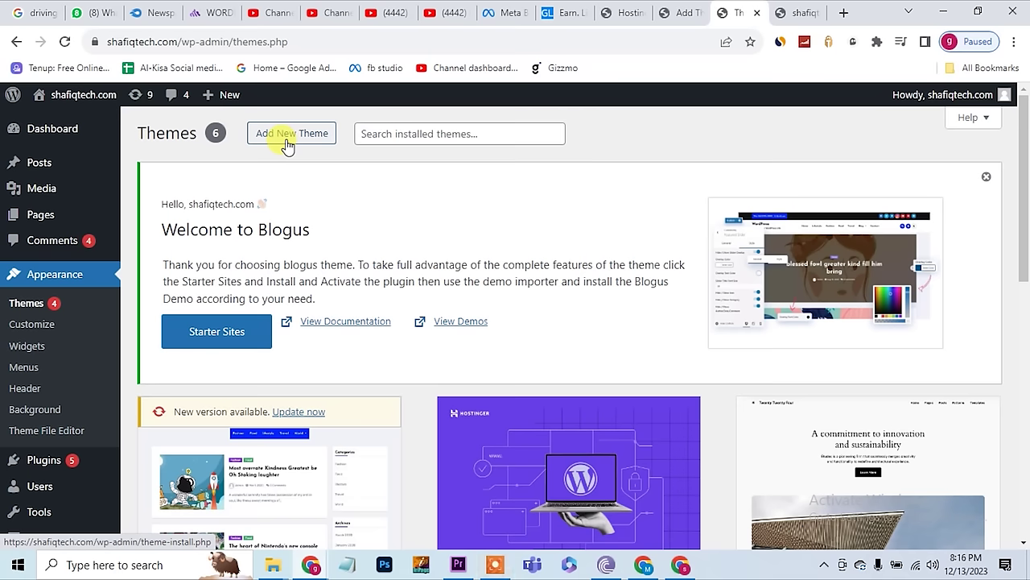
# - Go to the page for adding a new theme and browse the popular themes
pyautogui.click(286, 143)
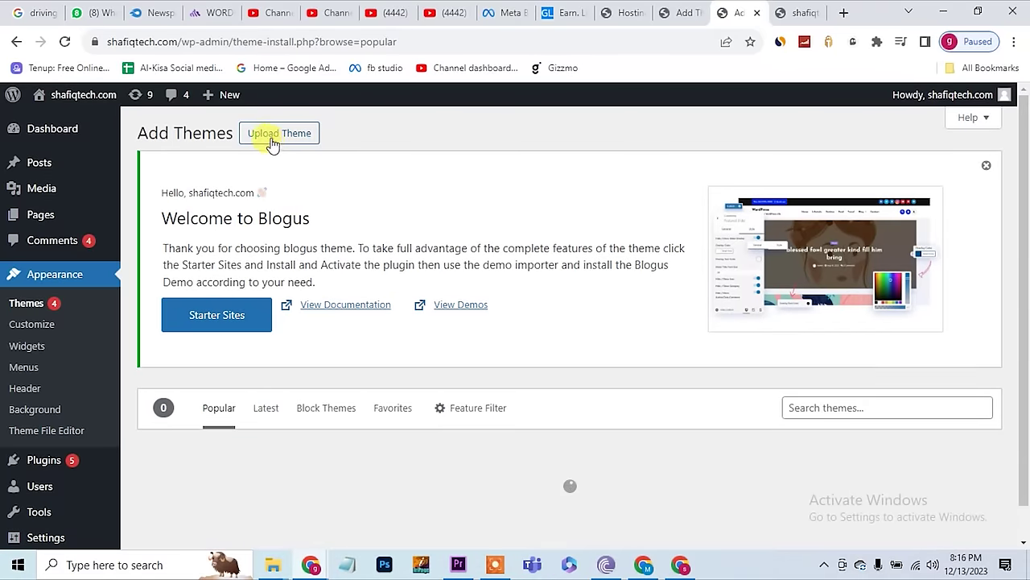
pyautogui.scroll(-5, 444, 430)
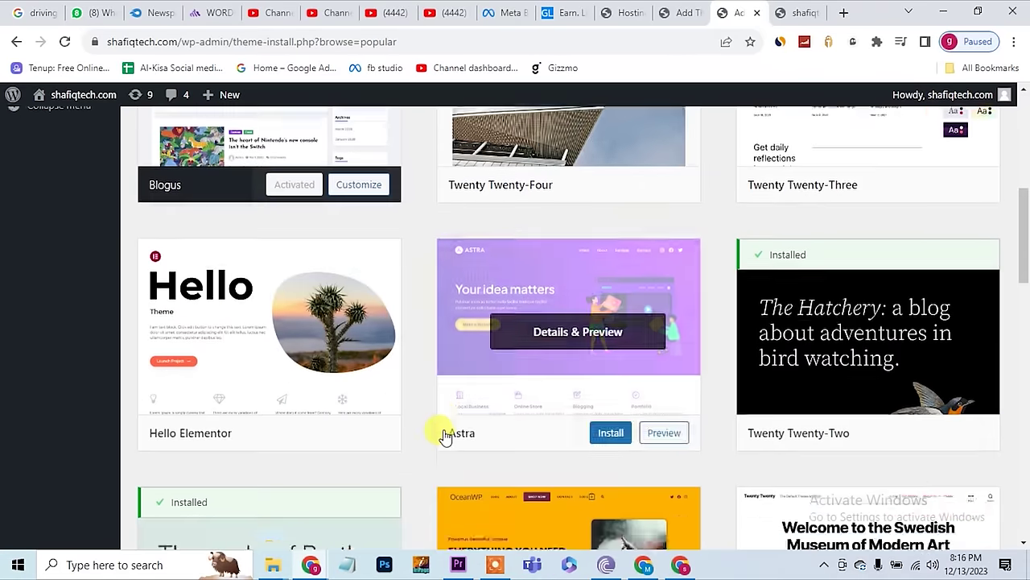
pyautogui.scroll(-11, 444, 434)
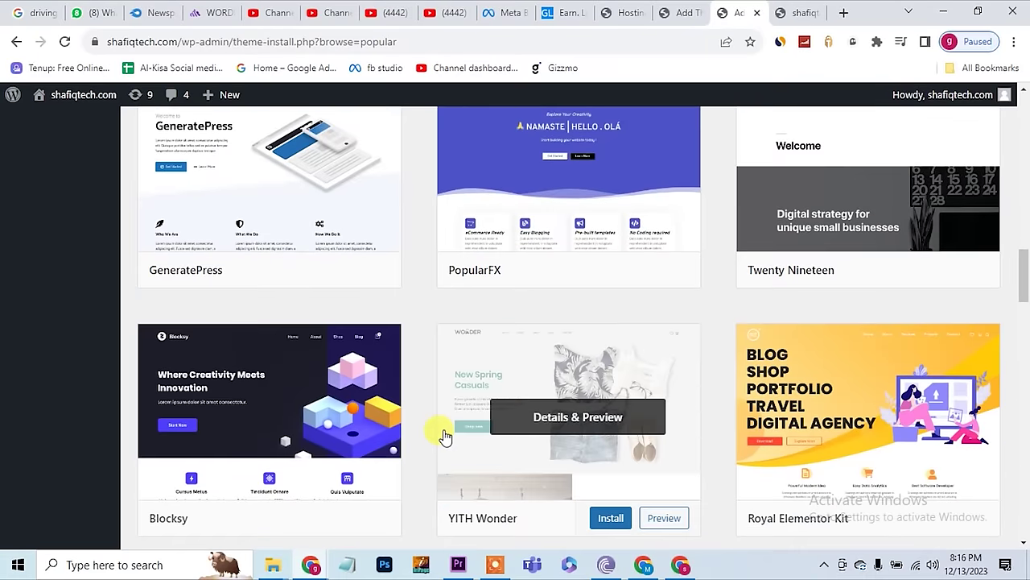
pyautogui.scroll(15, 444, 435)
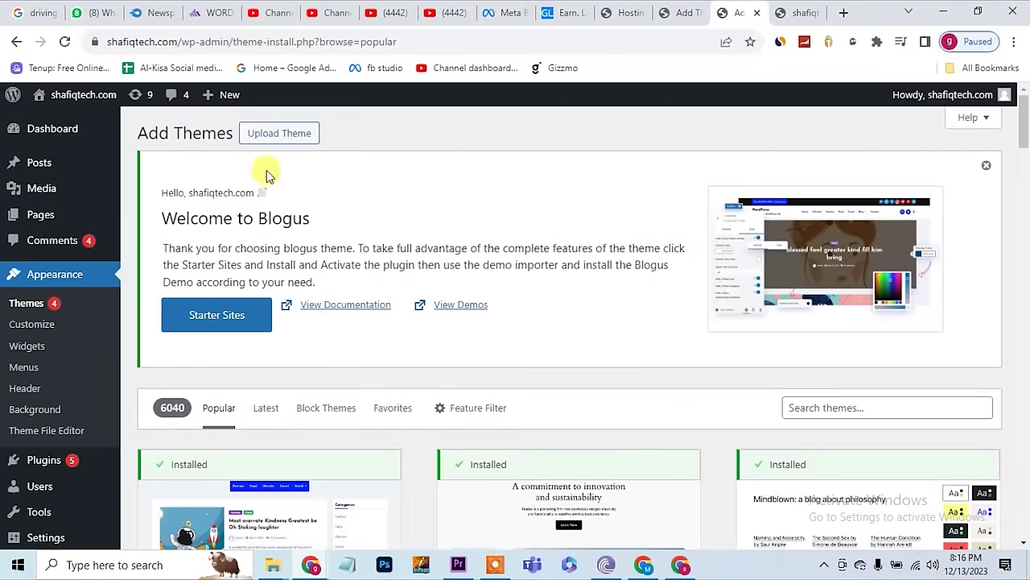
# - Upload the Newspaper-theme-v12.6.2 zip file from Downloads as a new theme and install it
pyautogui.click(286, 136)
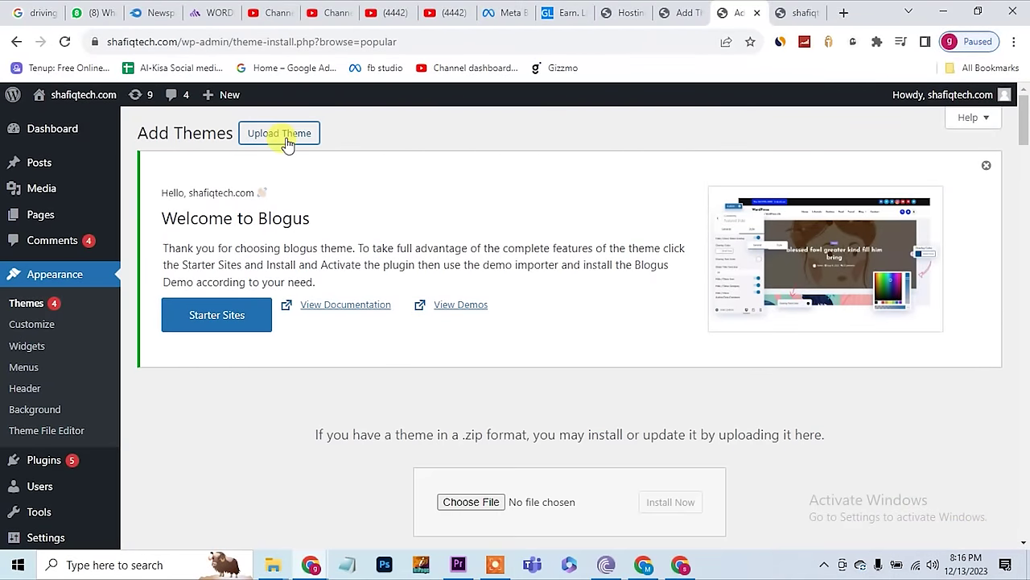
pyautogui.click(287, 140)
pyautogui.click(282, 138)
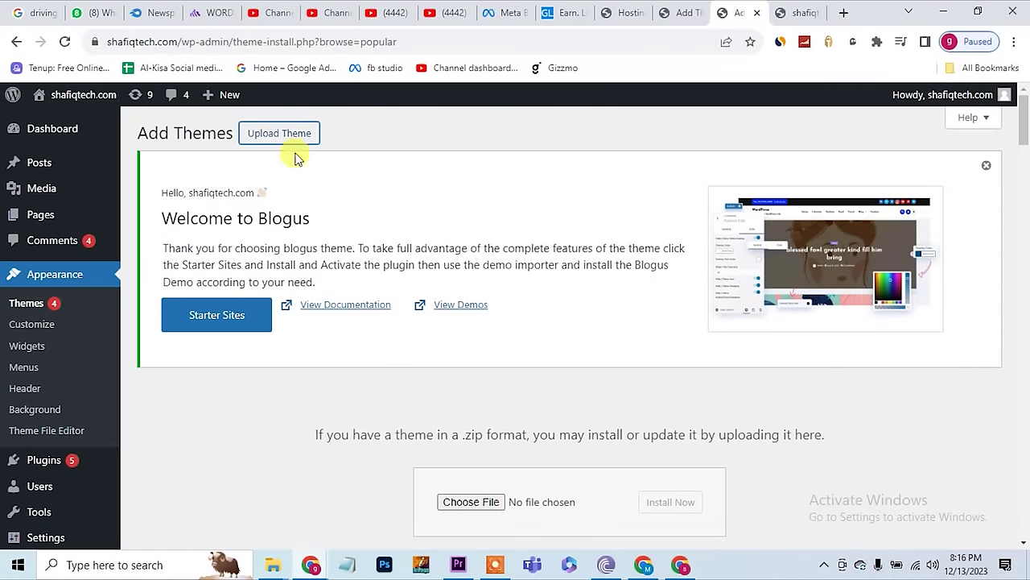
pyautogui.scroll(-4, 473, 363)
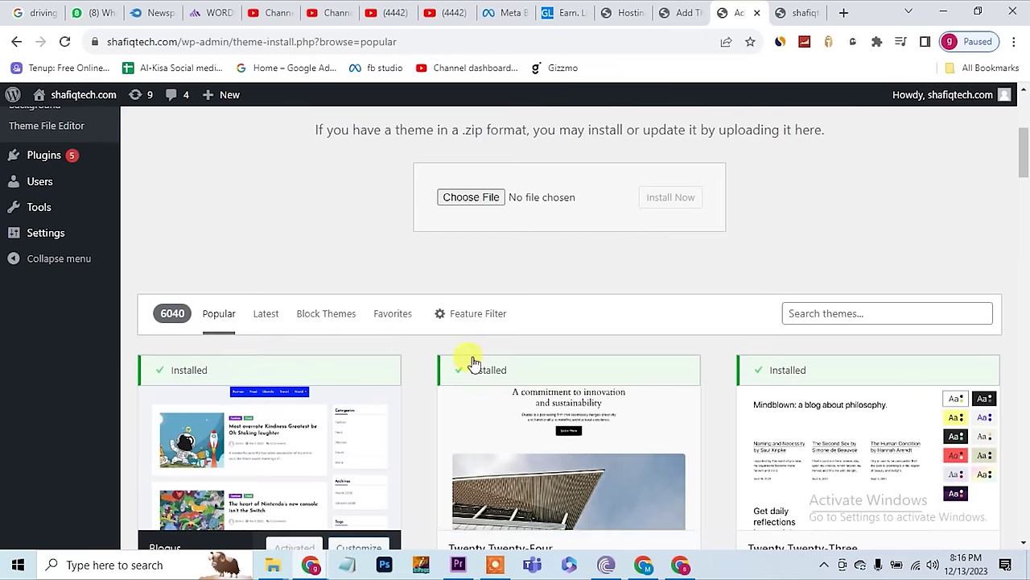
pyautogui.click(469, 200)
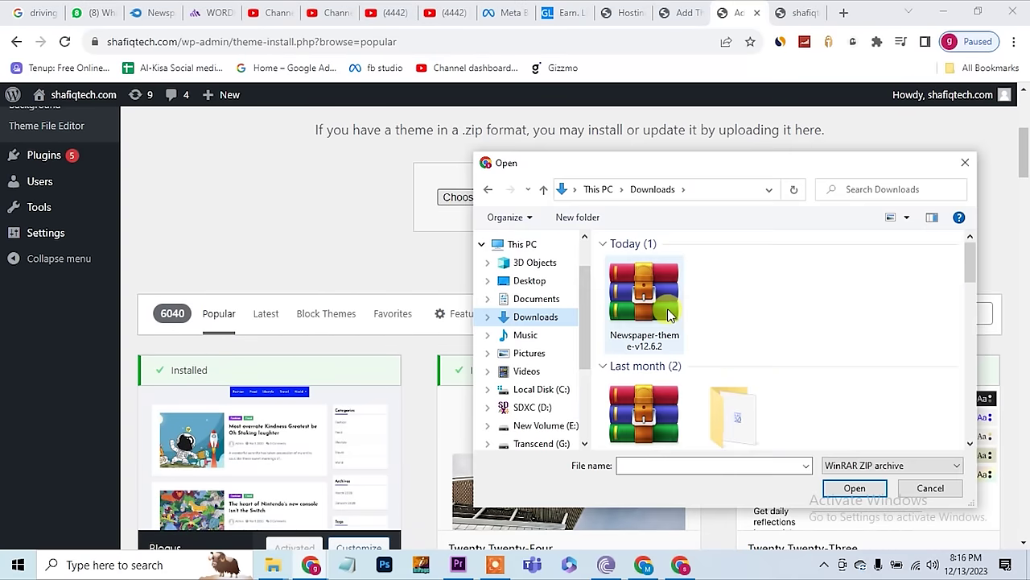
pyautogui.click(665, 314)
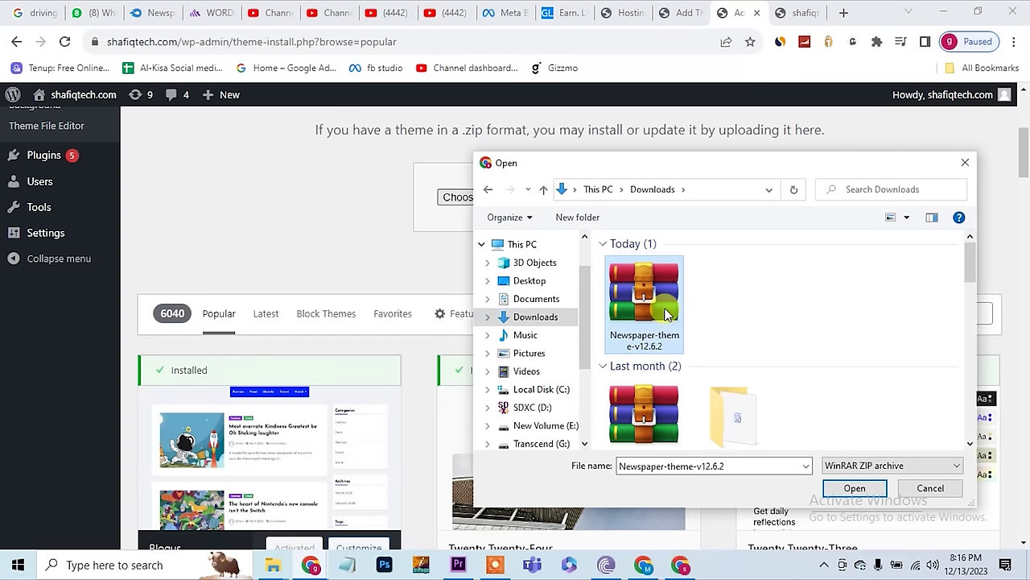
pyautogui.click(857, 489)
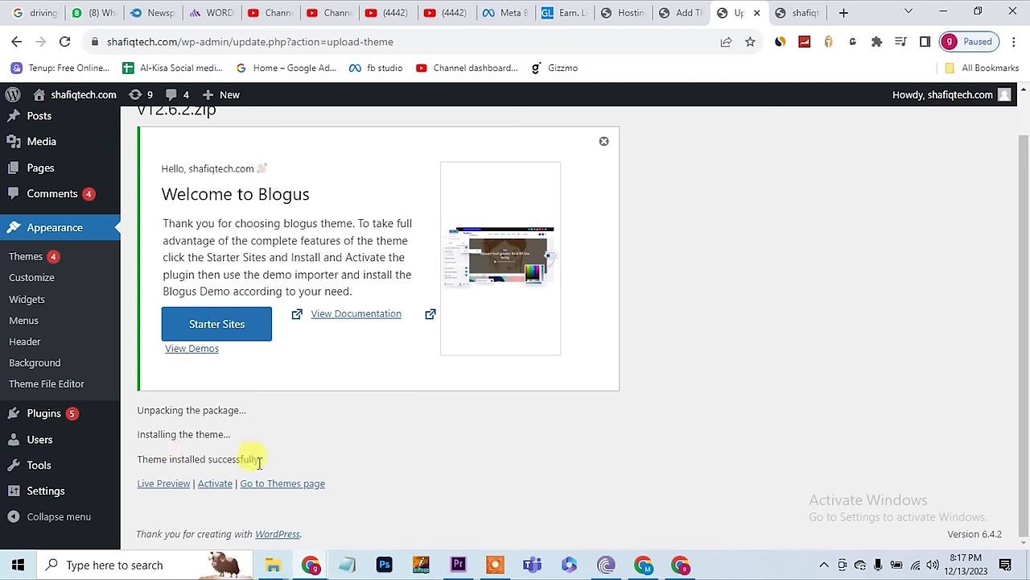
# - Activate the uploaded Newspaper theme and install its required plugins, tagDiv Composer and tagDiv Cloud Library
pyautogui.click(797, 13)
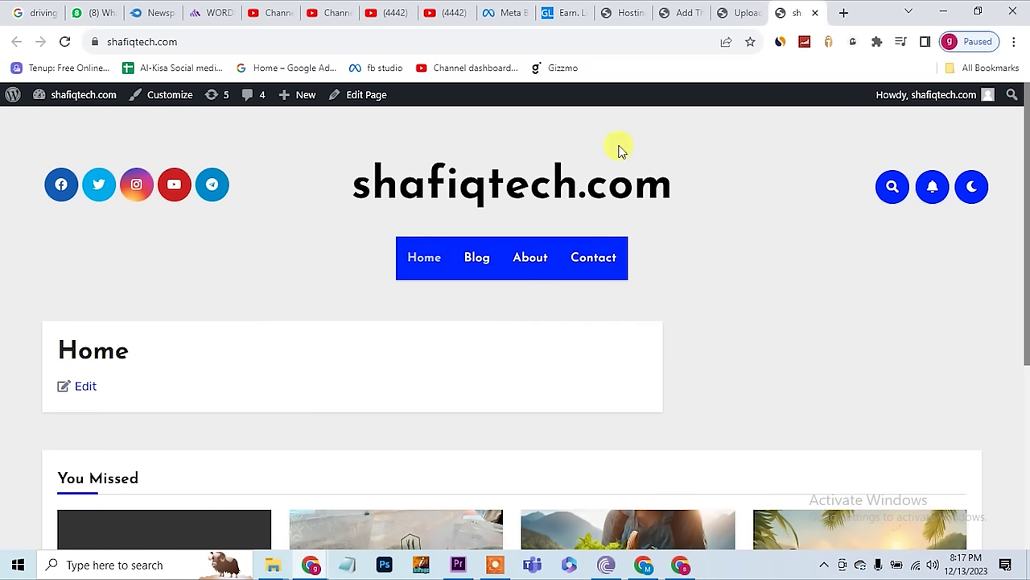
pyautogui.click(744, 13)
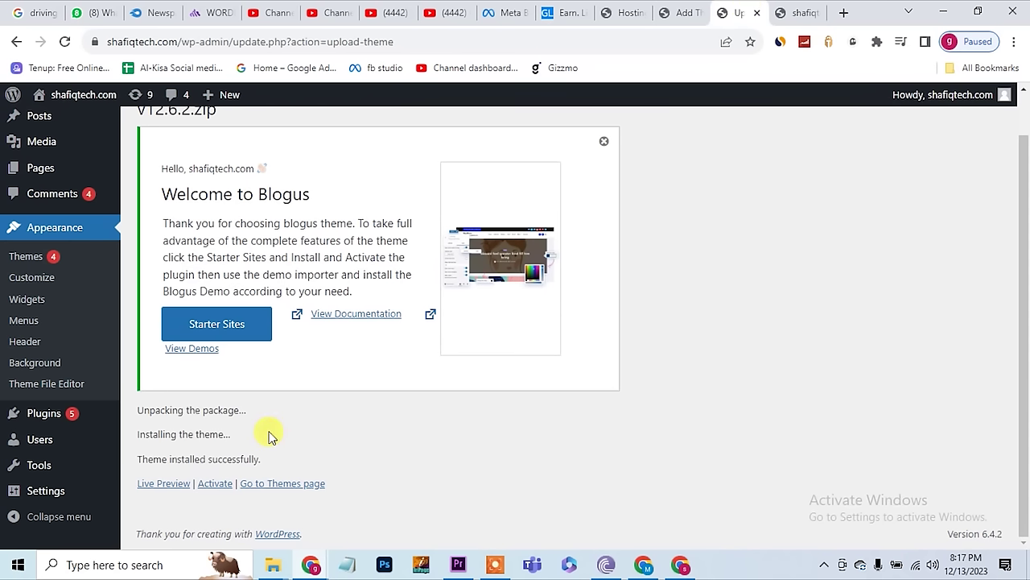
pyautogui.click(215, 484)
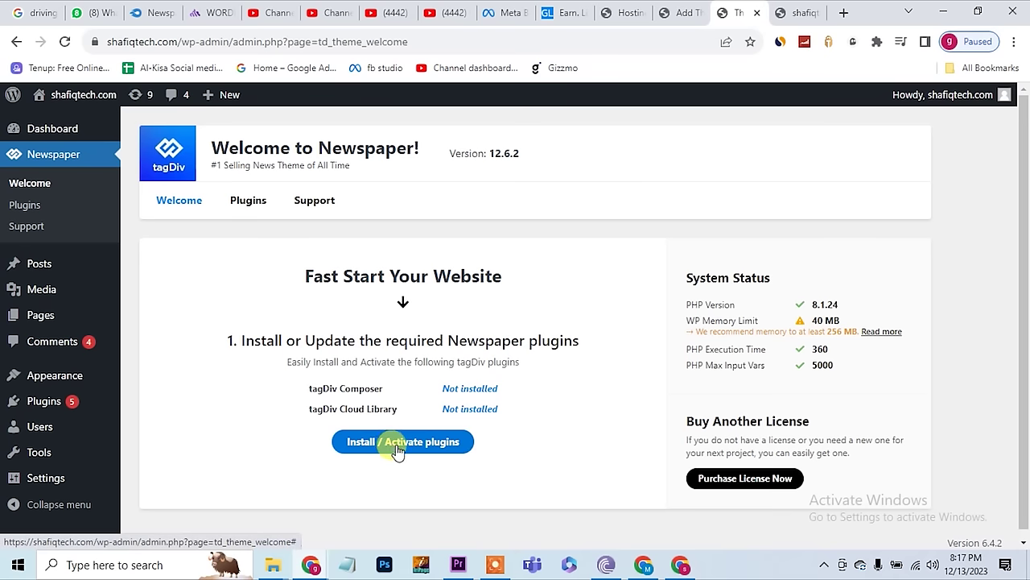
pyautogui.click(397, 449)
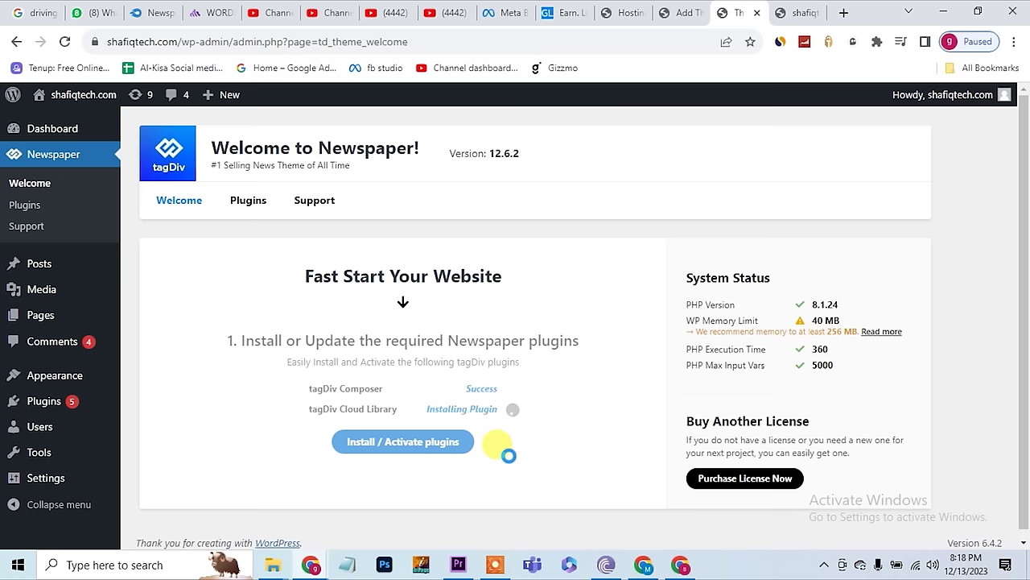
# - Open the Newspaper theme's prebuilt websites gallery and browse the available designs
pyautogui.scroll(-3, 509, 457)
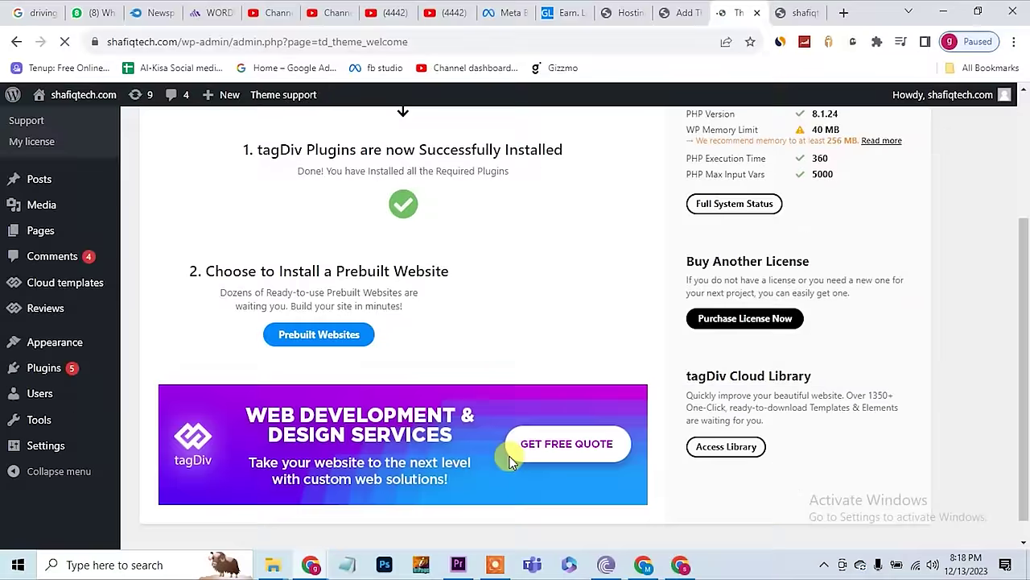
pyautogui.scroll(2, 509, 459)
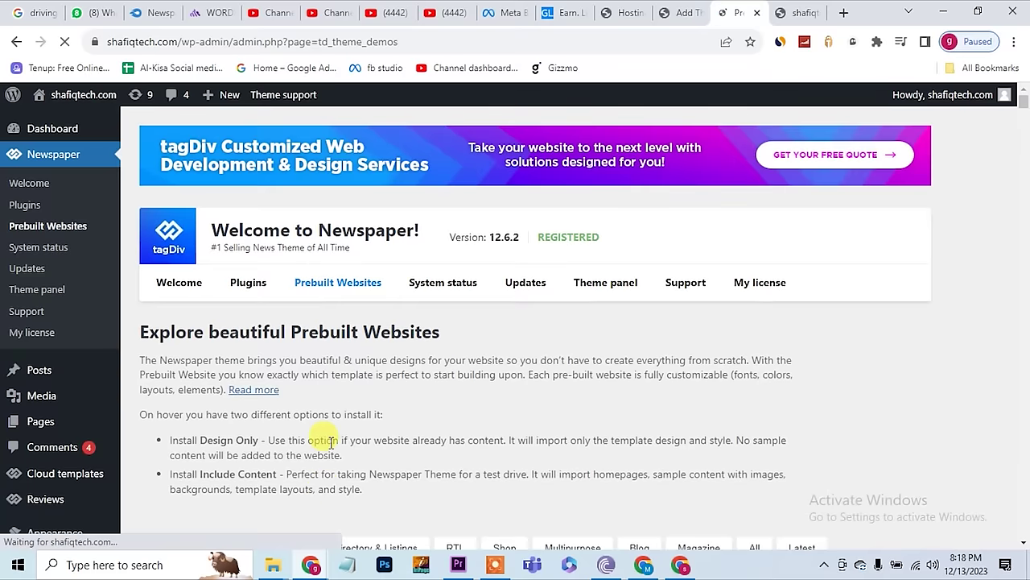
pyautogui.scroll(-4, 330, 443)
pyautogui.scroll(-2, 330, 447)
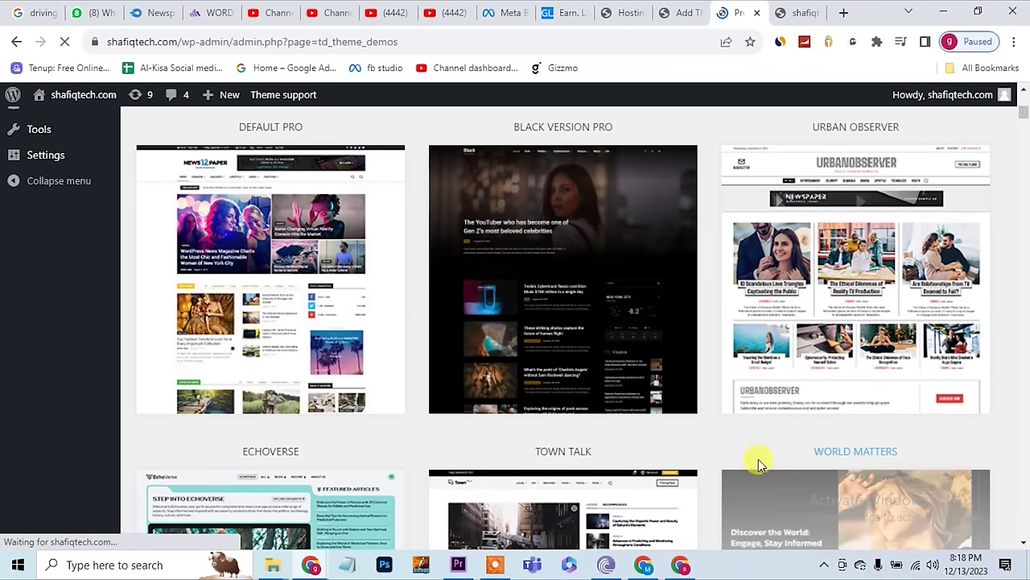
pyautogui.scroll(-6, 758, 459)
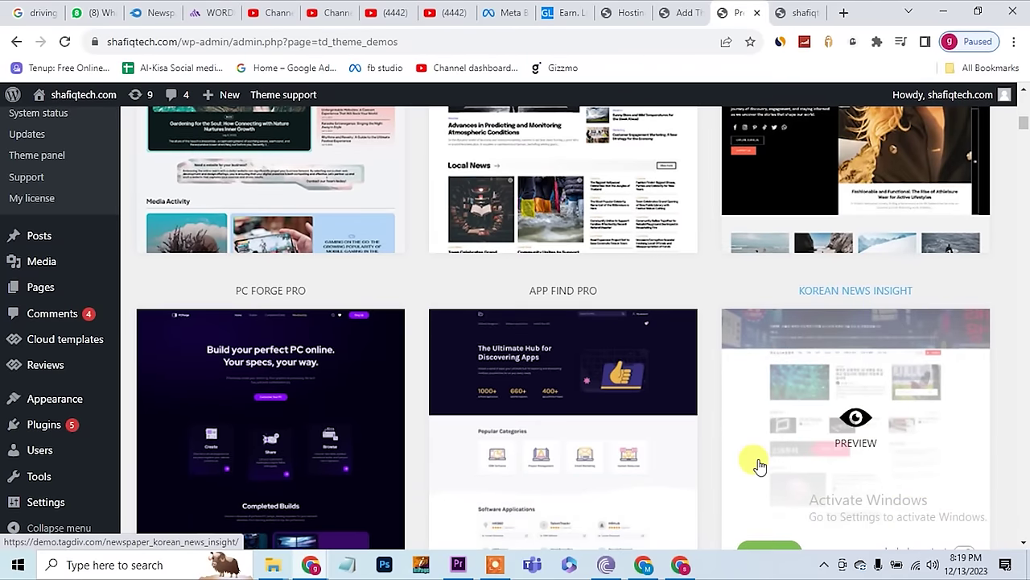
pyautogui.scroll(-10, 759, 465)
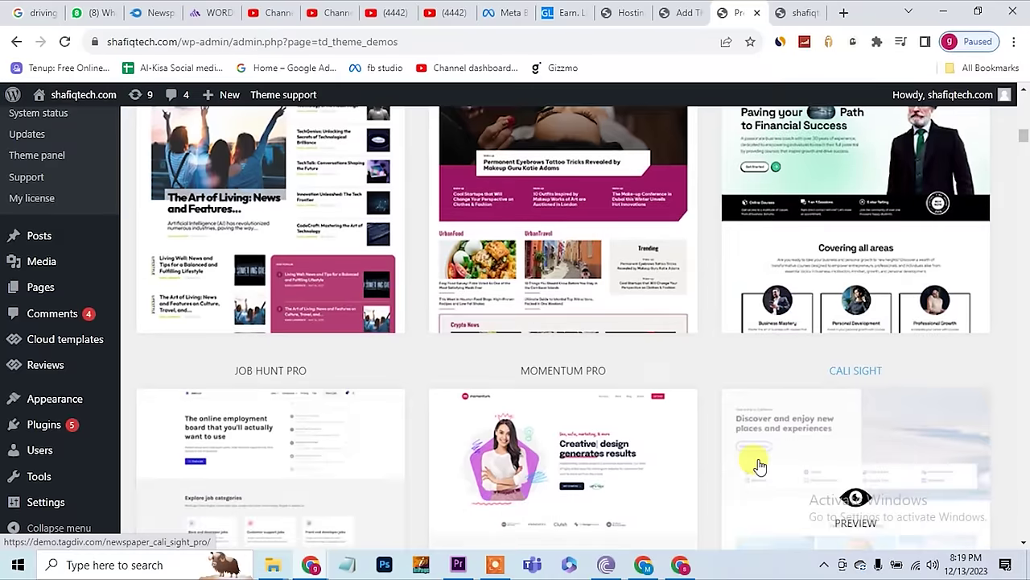
pyautogui.scroll(-3, 759, 465)
pyautogui.scroll(-13, 758, 465)
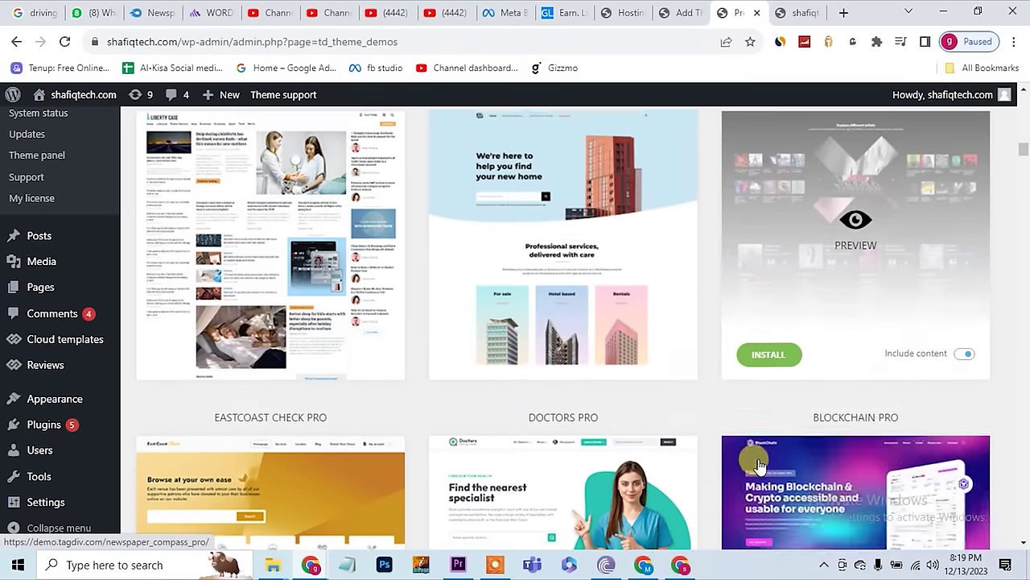
pyautogui.scroll(-4, 758, 466)
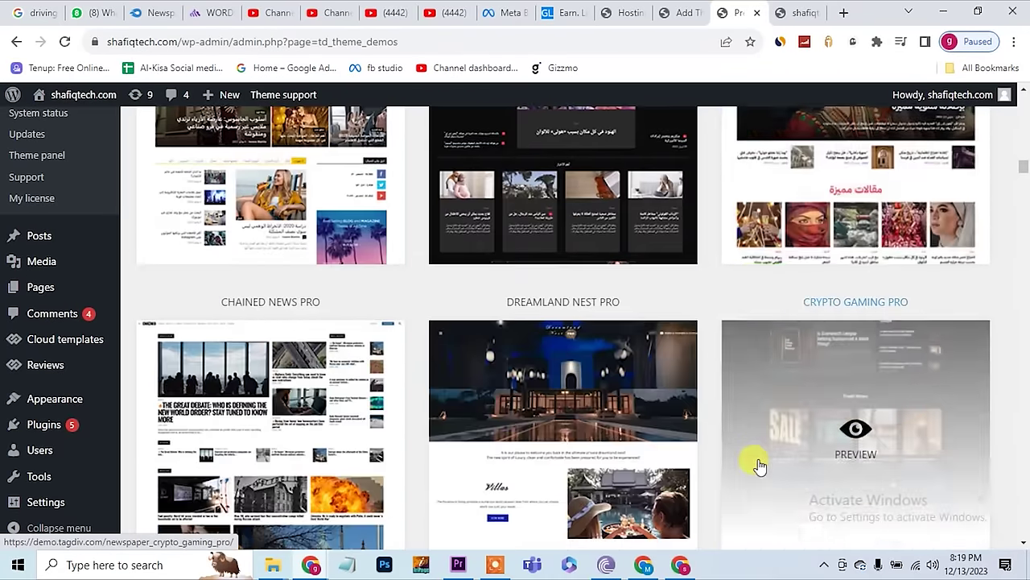
pyautogui.scroll(2, 758, 466)
pyautogui.scroll(-3, 758, 465)
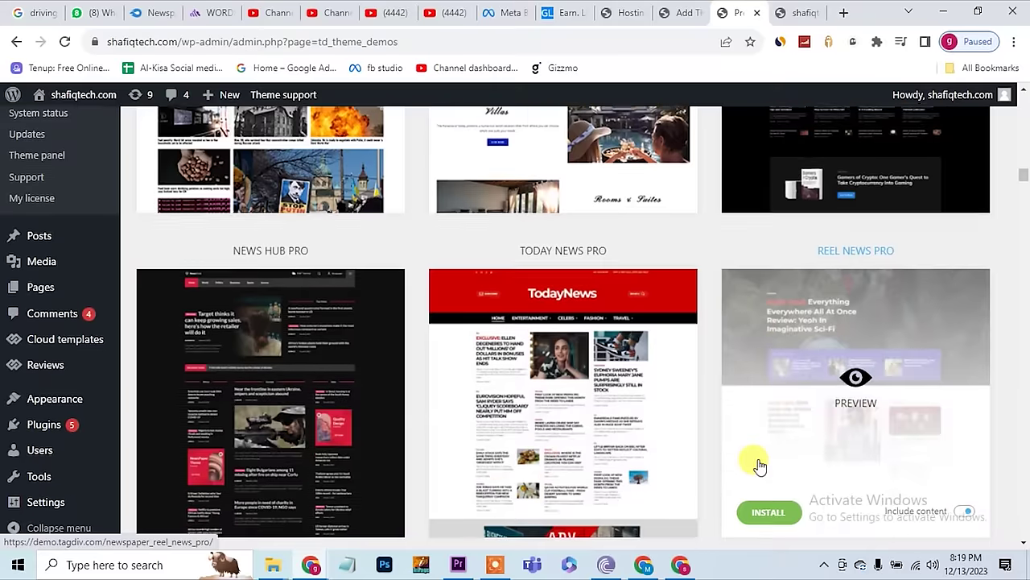
pyautogui.scroll(-3, 758, 466)
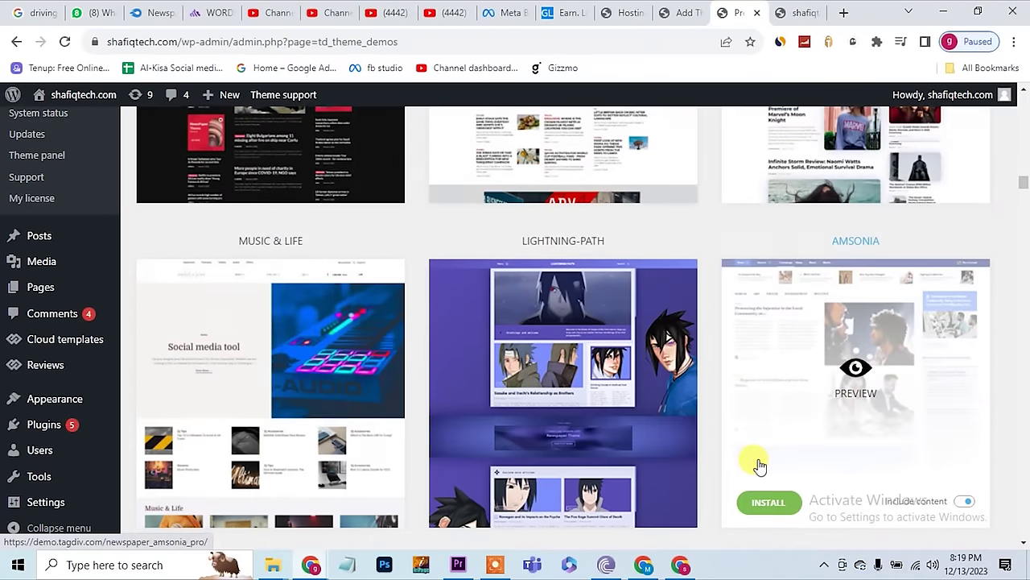
pyautogui.scroll(5, 709, 479)
pyautogui.scroll(4, 708, 474)
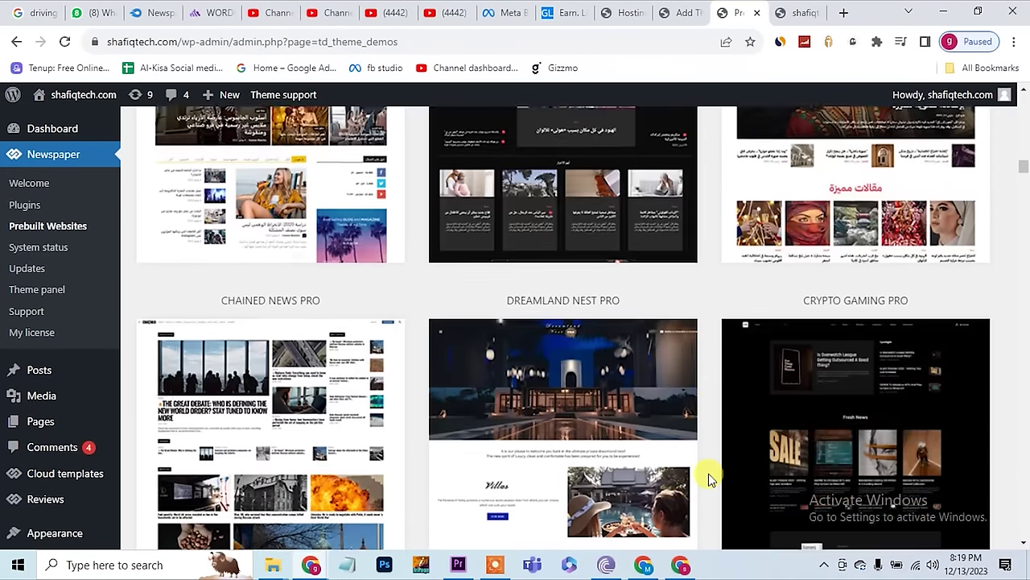
pyautogui.scroll(-6, 709, 474)
pyautogui.scroll(-9, 708, 474)
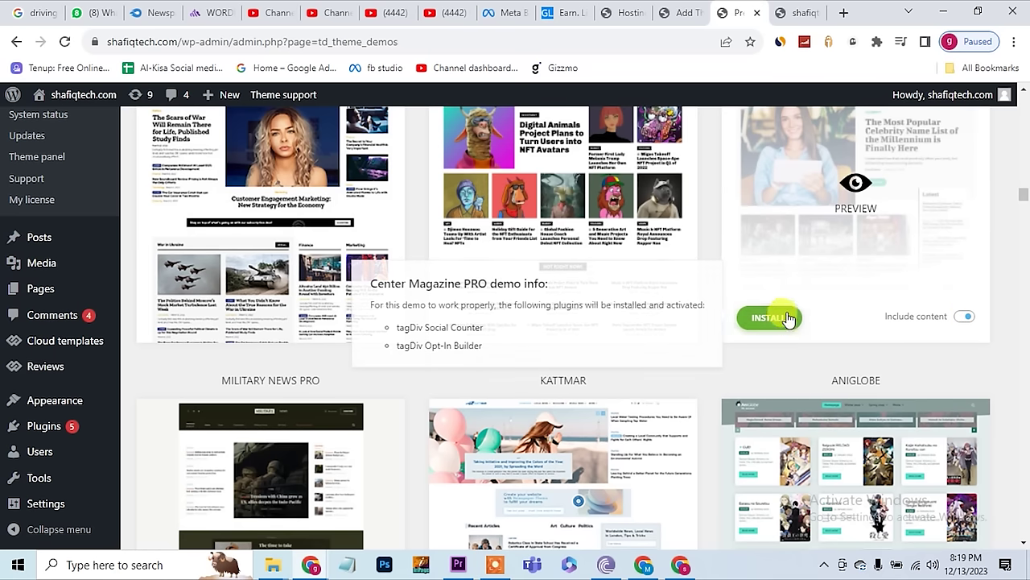
# - Preview the Center Magazine PRO demo, looking over its homepage and its full-screen navigation menu
pyautogui.click(854, 193)
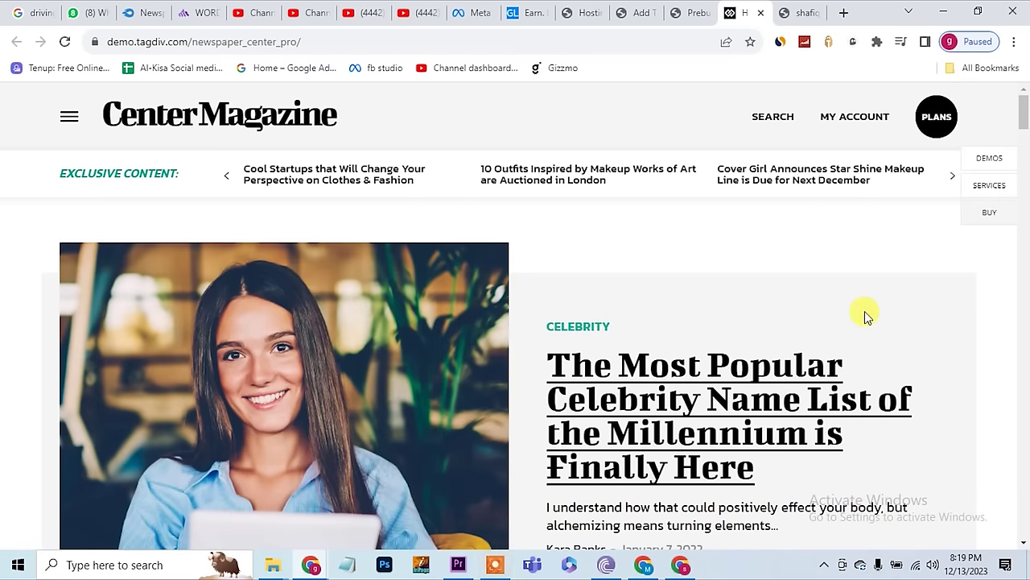
pyautogui.scroll(-4, 864, 312)
pyautogui.scroll(4, 865, 311)
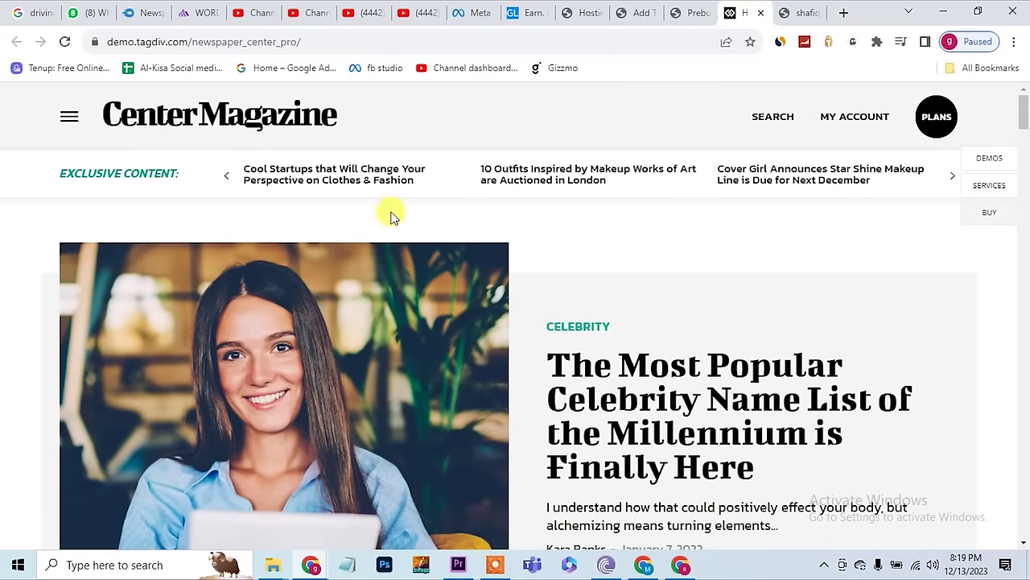
pyautogui.click(69, 117)
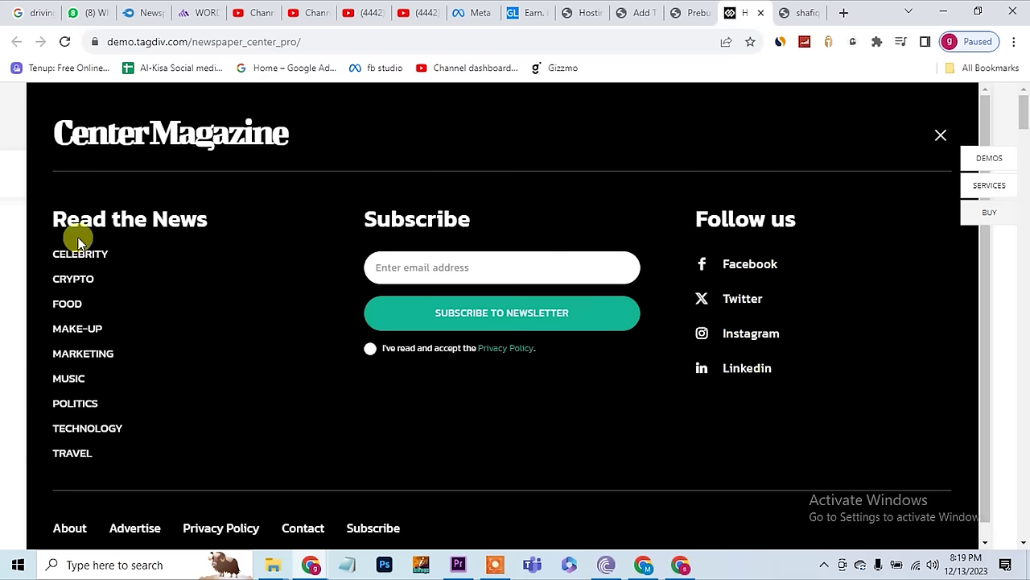
pyautogui.click(936, 141)
pyautogui.moveTo(863, 127)
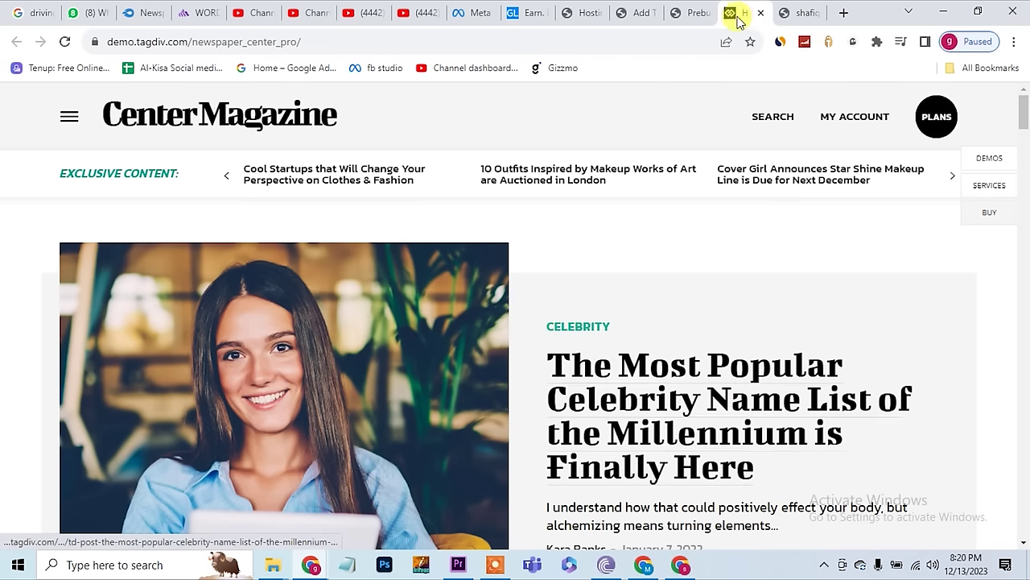
# - Return to the prebuilt websites gallery and install the Town Talk design with its sample content included
pyautogui.click(694, 13)
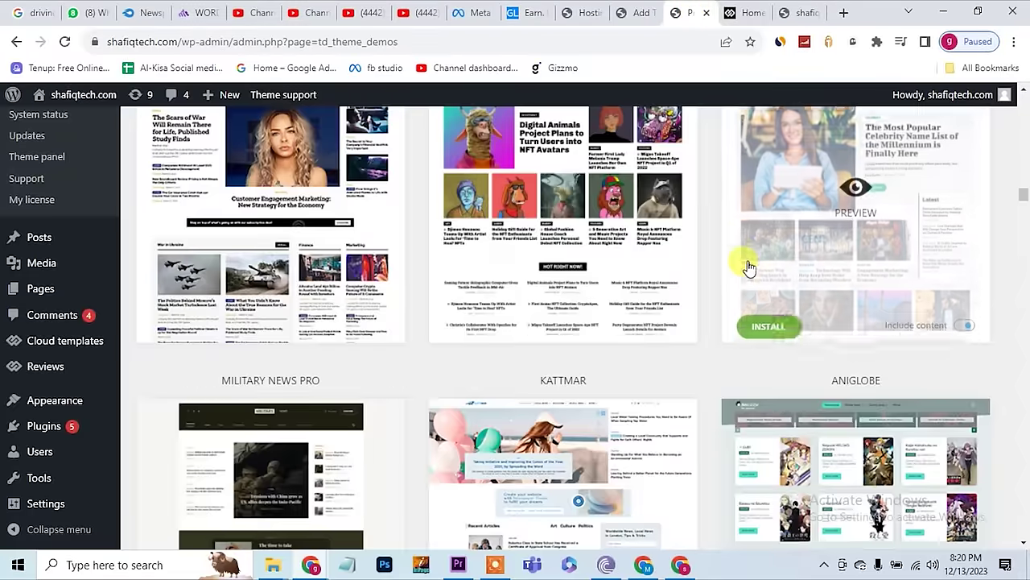
pyautogui.scroll(20, 747, 266)
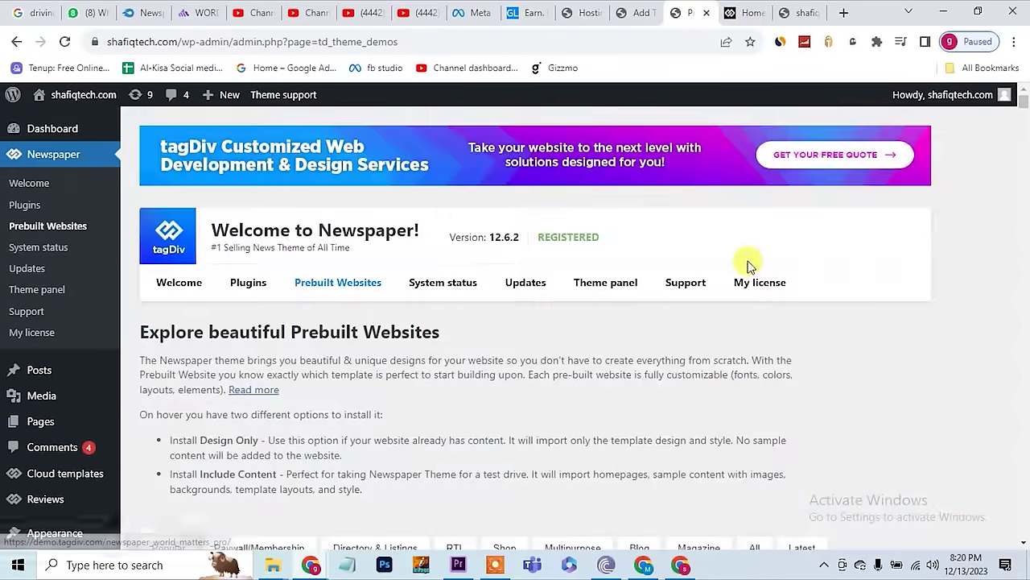
pyautogui.scroll(-3, 574, 431)
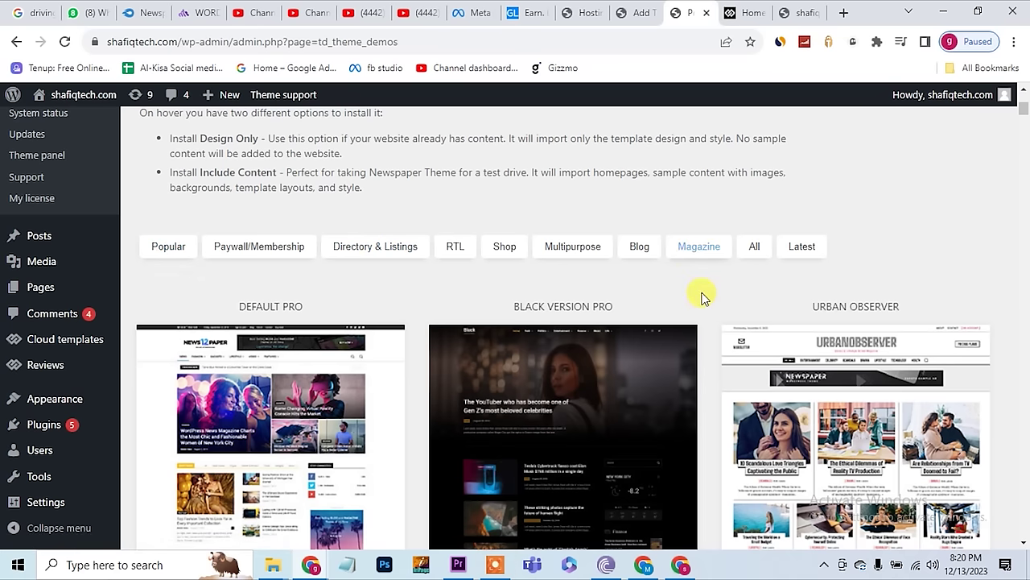
pyautogui.scroll(-3, 701, 295)
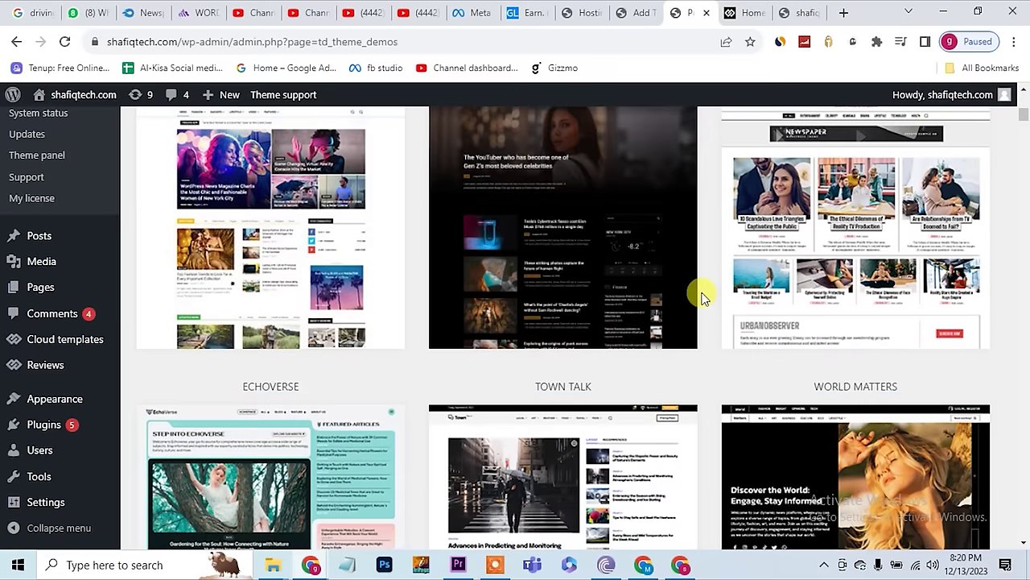
pyautogui.scroll(-2, 699, 293)
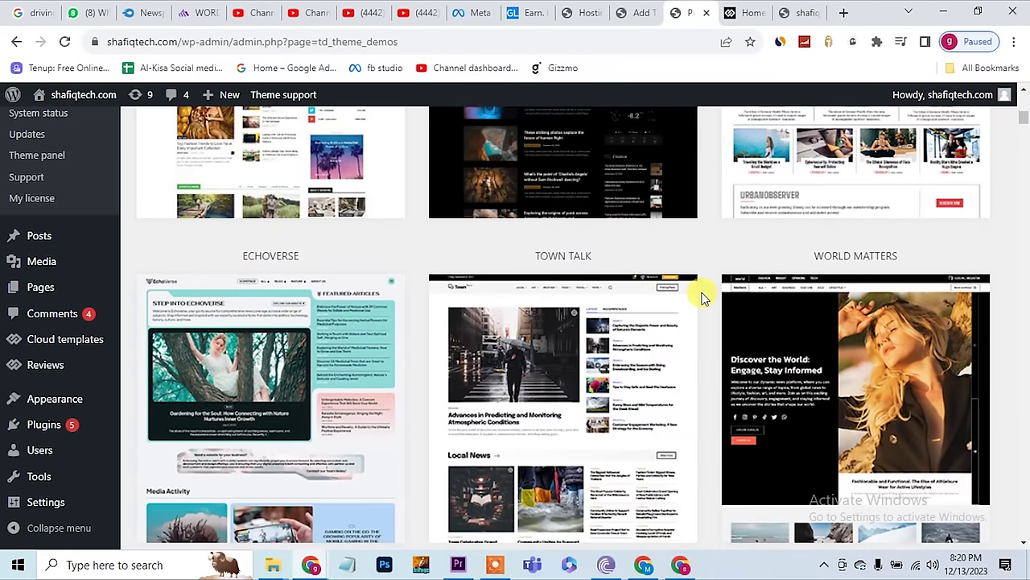
pyautogui.moveTo(563, 378)
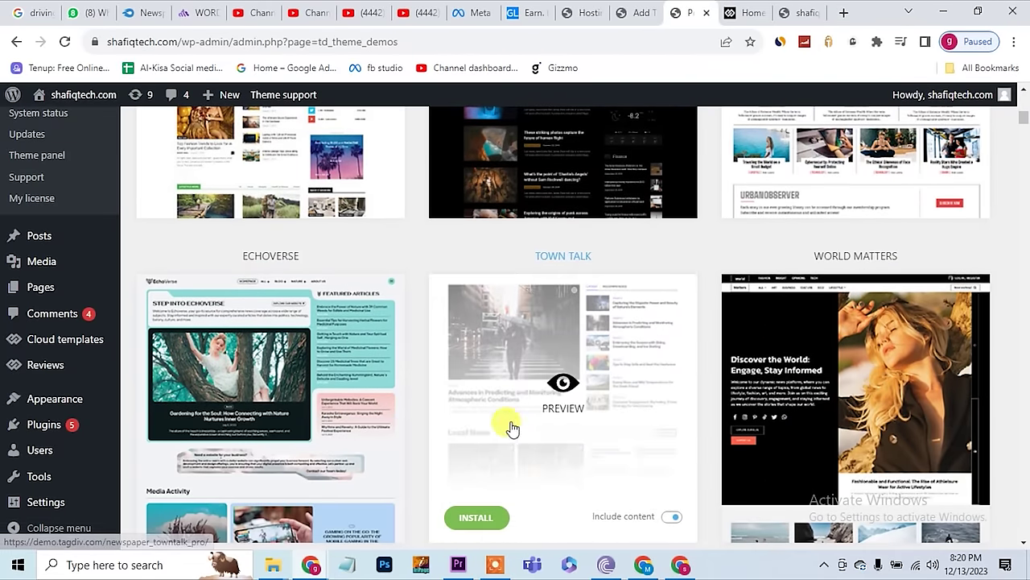
pyautogui.click(483, 518)
pyautogui.click(464, 451)
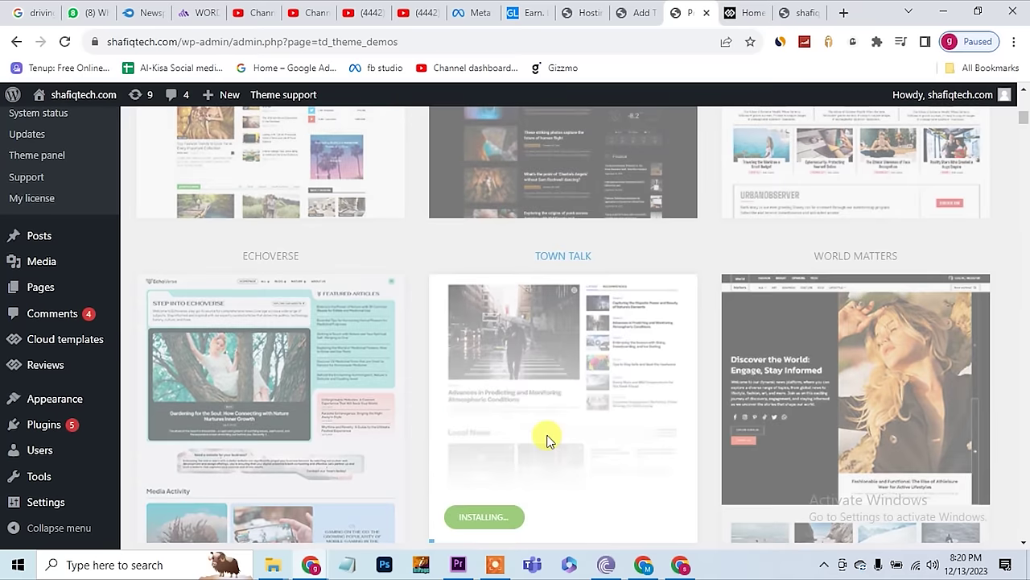
# - Check the Town Talk entry and the currently installed demo on the prebuilt websites page
pyautogui.scroll(-2, 546, 439)
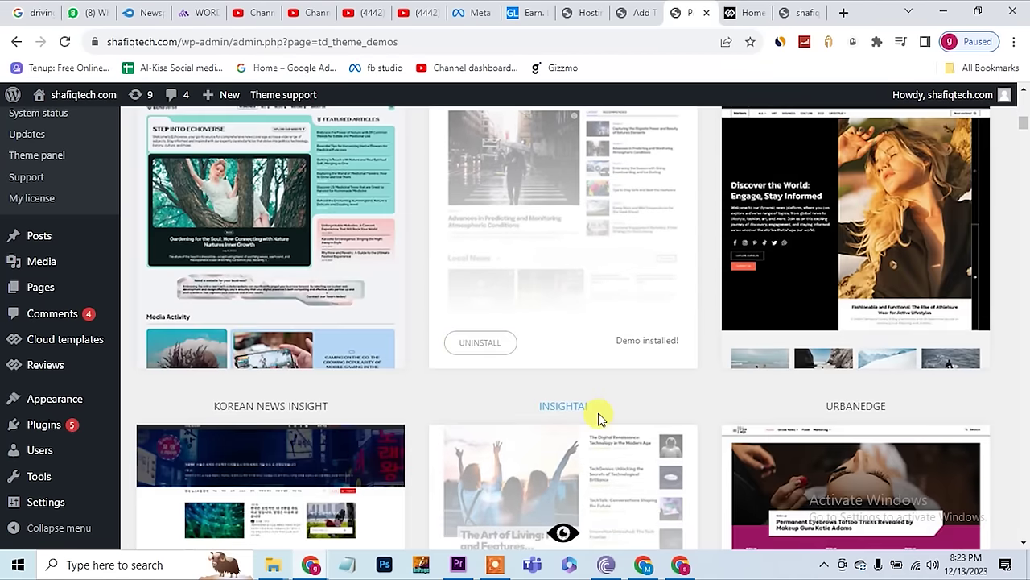
pyautogui.scroll(1, 598, 417)
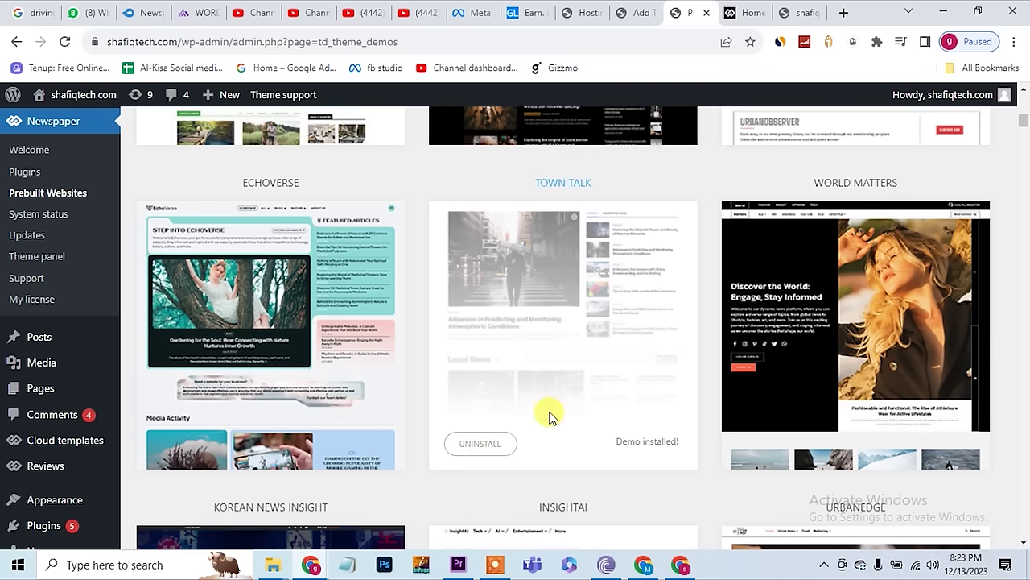
pyautogui.scroll(5, 548, 415)
pyautogui.scroll(4, 550, 417)
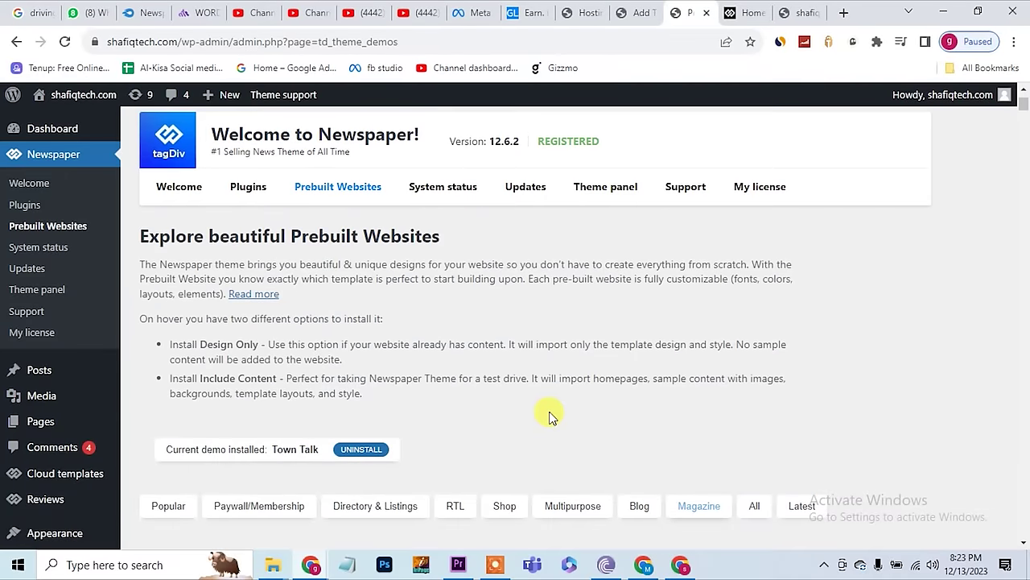
pyautogui.scroll(2, 543, 415)
pyautogui.scroll(-2, 541, 411)
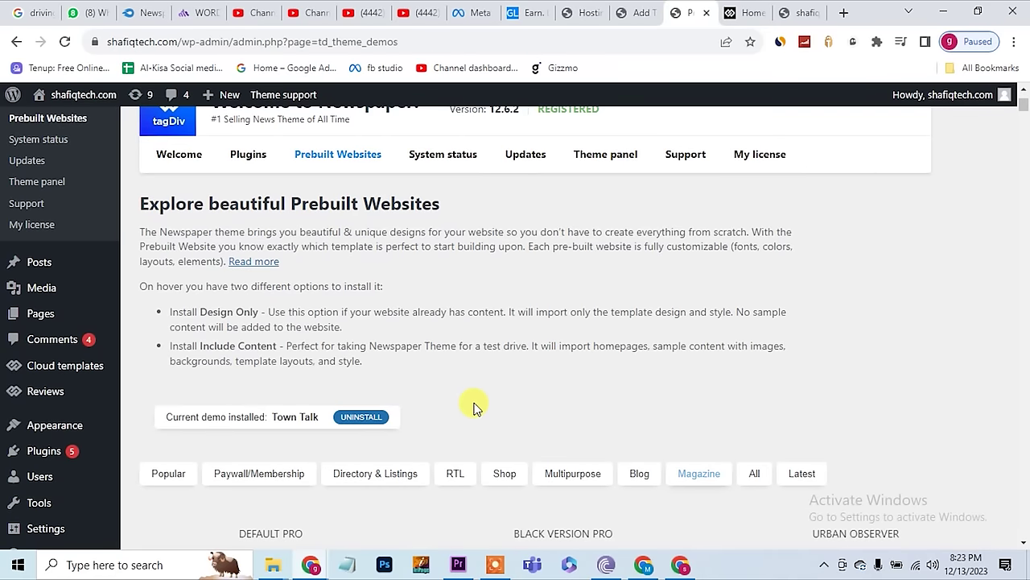
pyautogui.scroll(2, 473, 404)
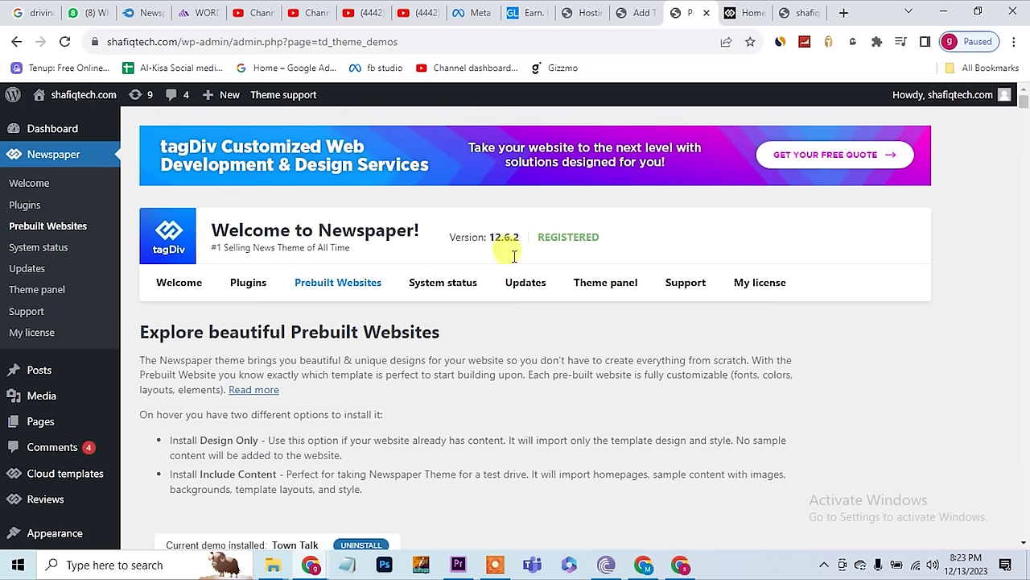
# - Reload the live shafiqtech.com homepage and look through its Town Talk layout and news sections
pyautogui.click(793, 13)
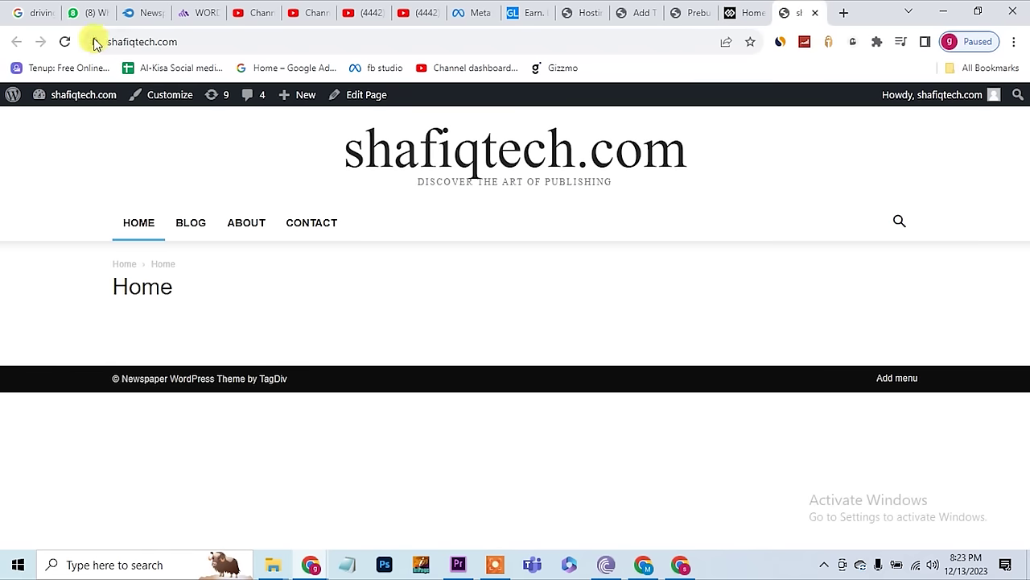
pyautogui.click(68, 42)
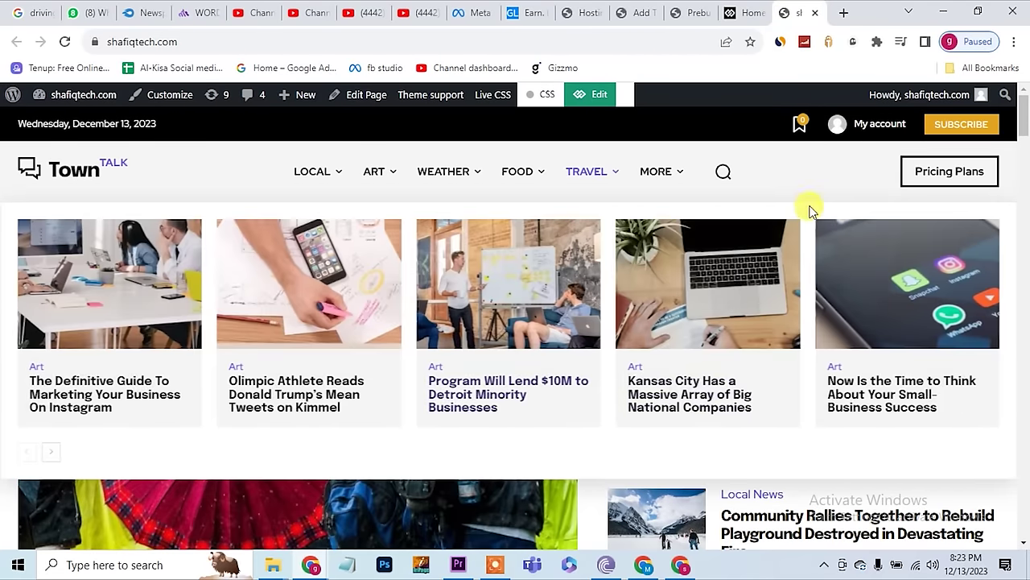
pyautogui.scroll(-5, 849, 223)
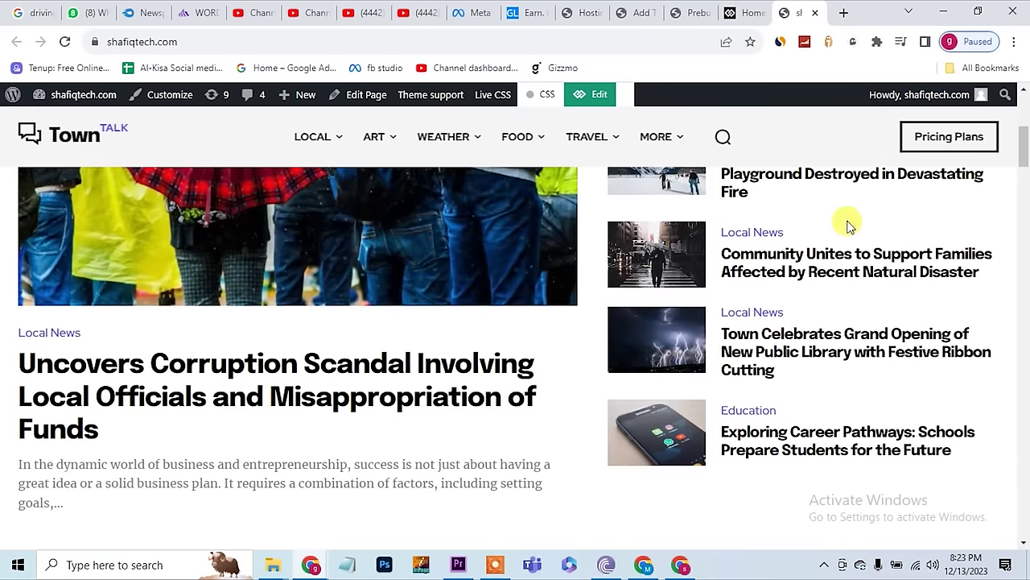
pyautogui.scroll(-10, 785, 509)
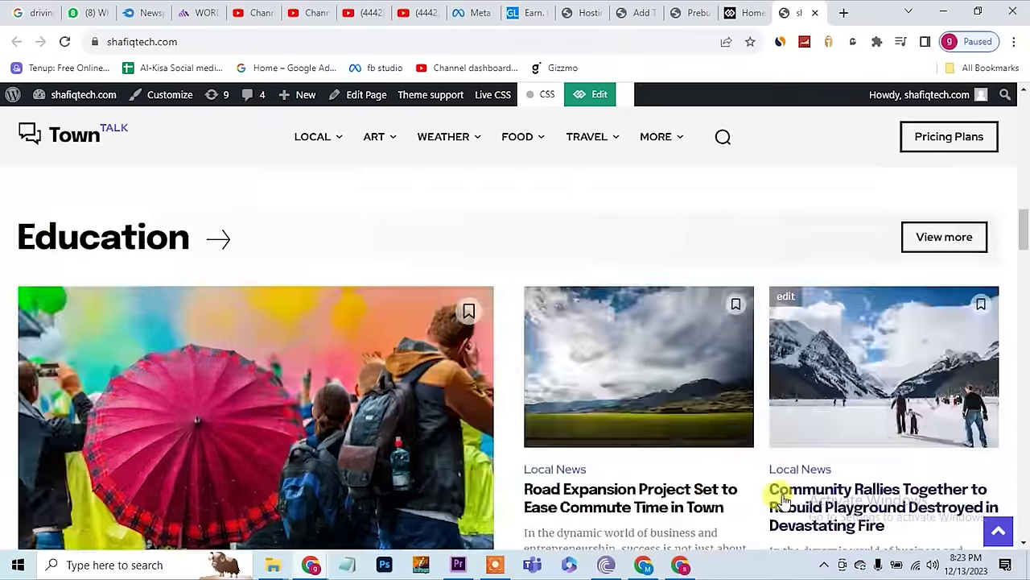
pyautogui.scroll(5, 783, 499)
pyautogui.scroll(-10, 783, 500)
pyautogui.scroll(5, 783, 499)
pyautogui.scroll(-3, 782, 499)
pyautogui.scroll(15, 772, 495)
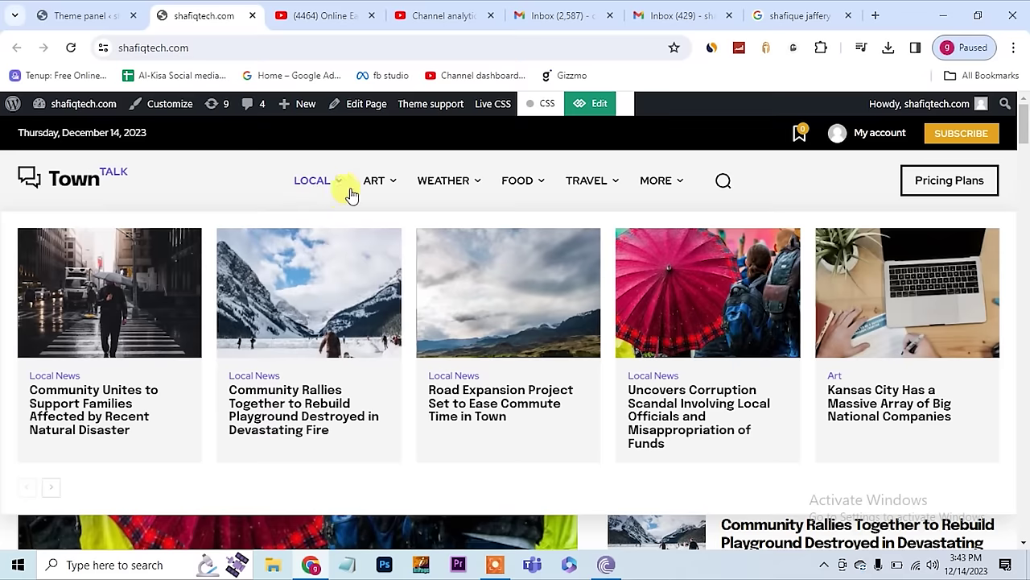
# - Examine the category menus in the site's header, and return to the Newspaper theme's welcome page in the dashboard
pyautogui.moveTo(518, 181)
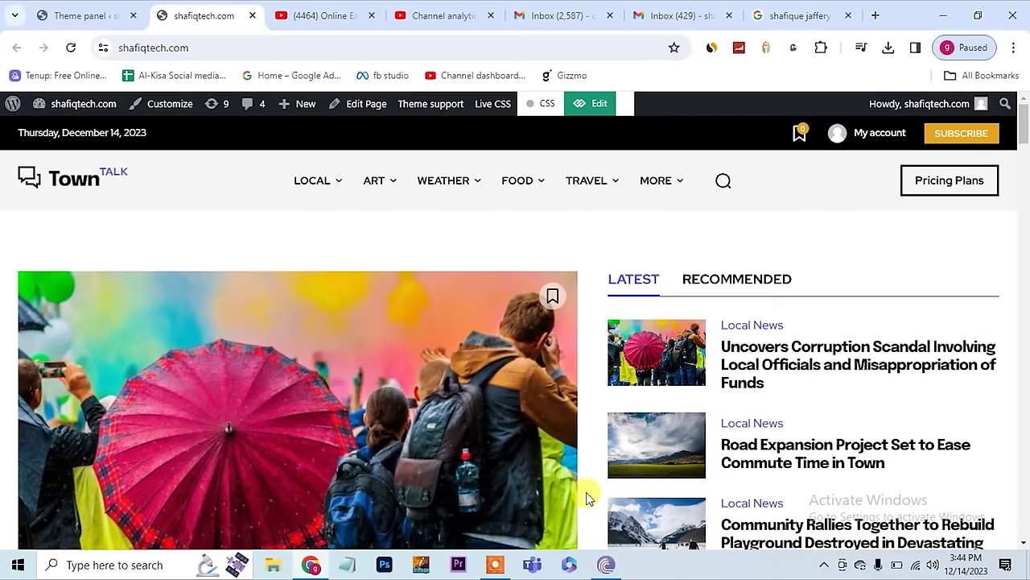
pyautogui.moveTo(451, 194)
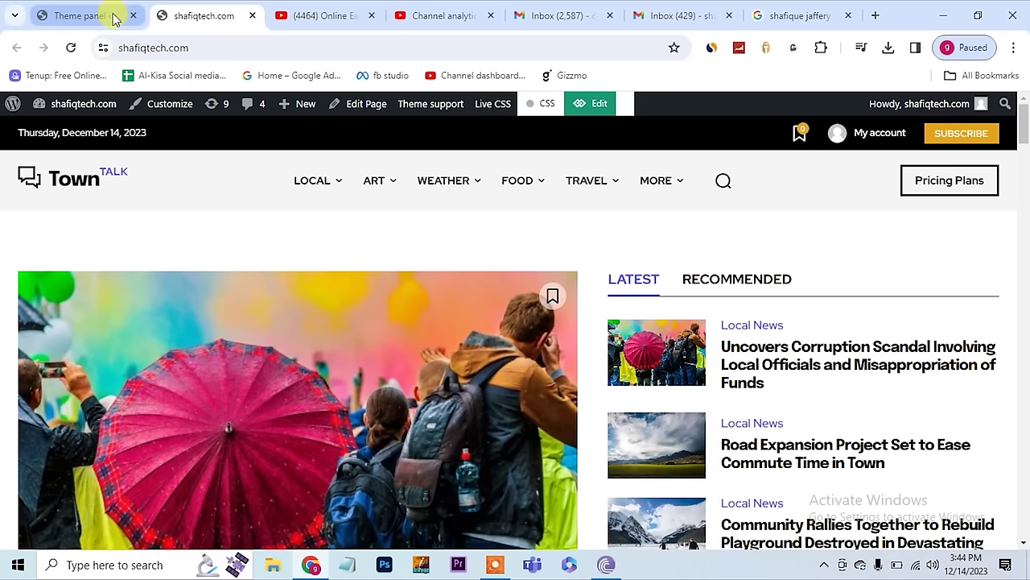
pyautogui.click(78, 22)
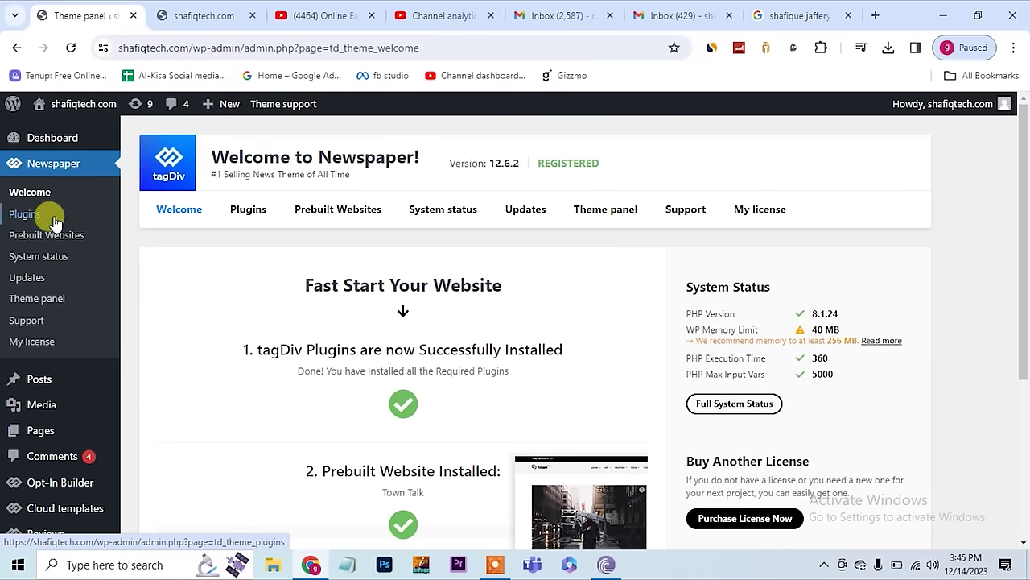
# - Open the Newspaper theme panel, compare its header settings with the live homepage, and expand the Logo & Favicon settings
pyautogui.click(40, 299)
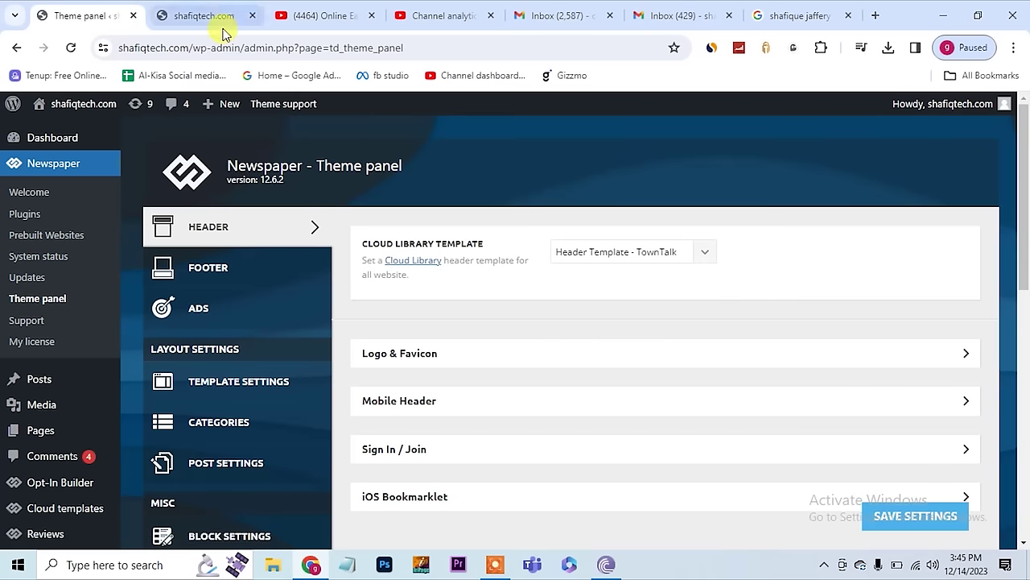
pyautogui.click(194, 13)
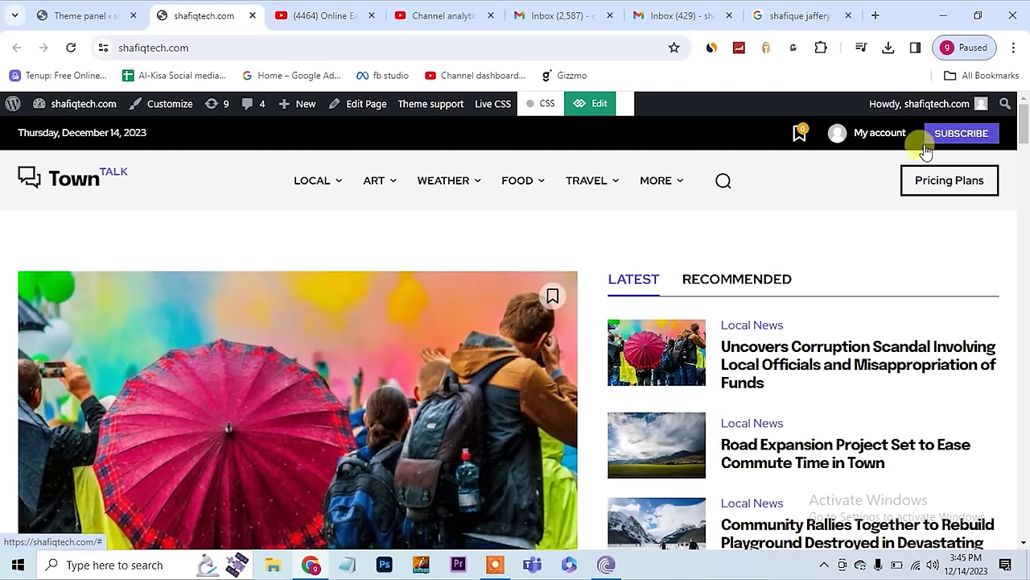
pyautogui.moveTo(863, 142)
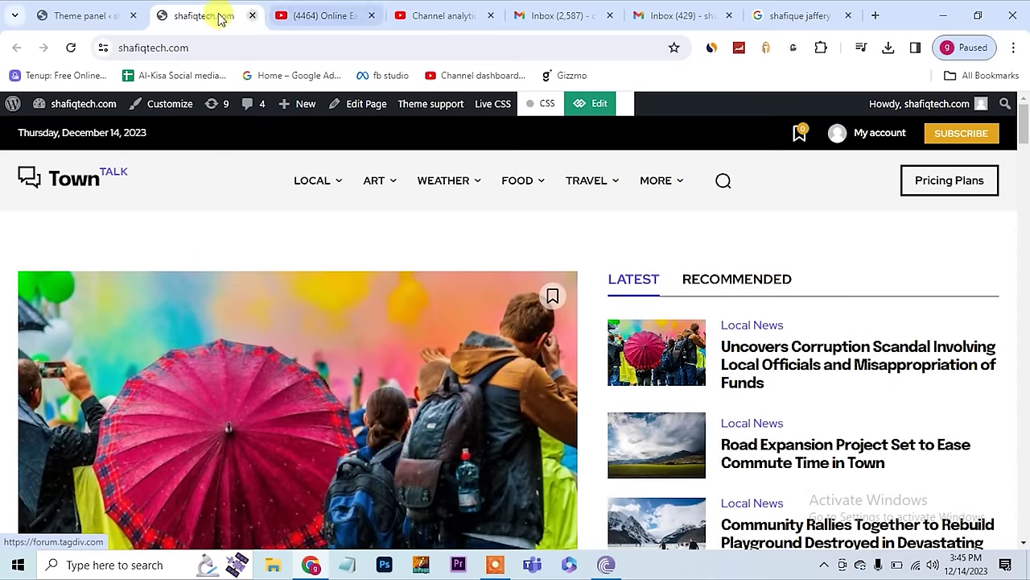
pyautogui.click(64, 18)
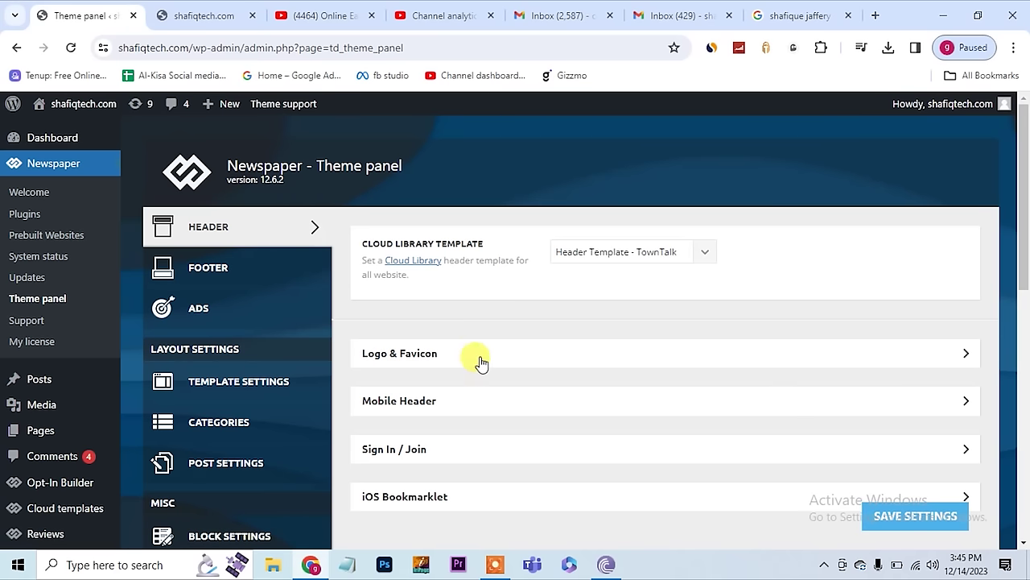
pyautogui.scroll(-1, 478, 362)
pyautogui.click(454, 300)
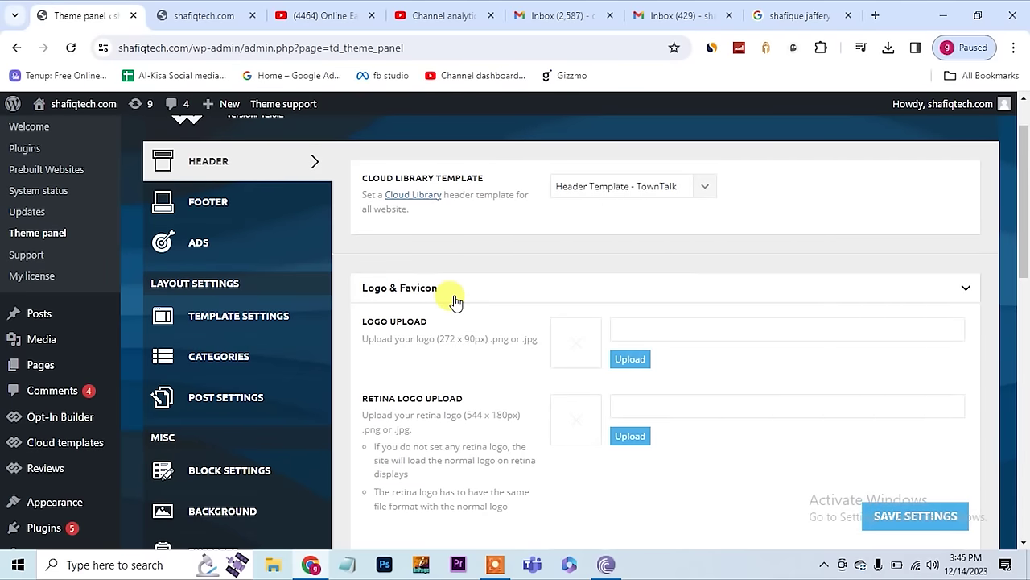
pyautogui.click(203, 16)
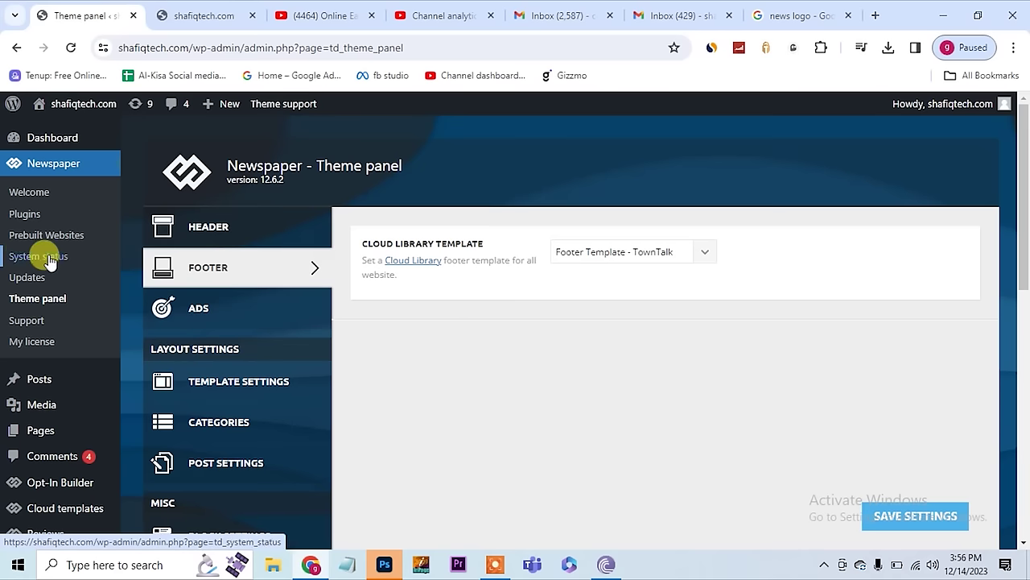
# - Review the live homepage's news sections and the category mega menus in its header
pyautogui.moveTo(67, 389)
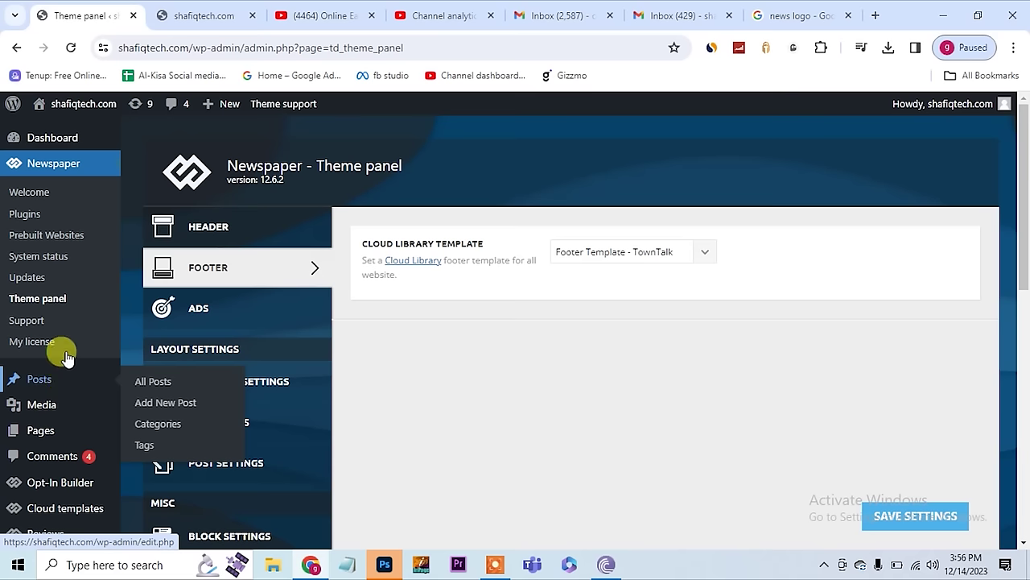
pyautogui.click(185, 15)
pyautogui.scroll(4, 387, 199)
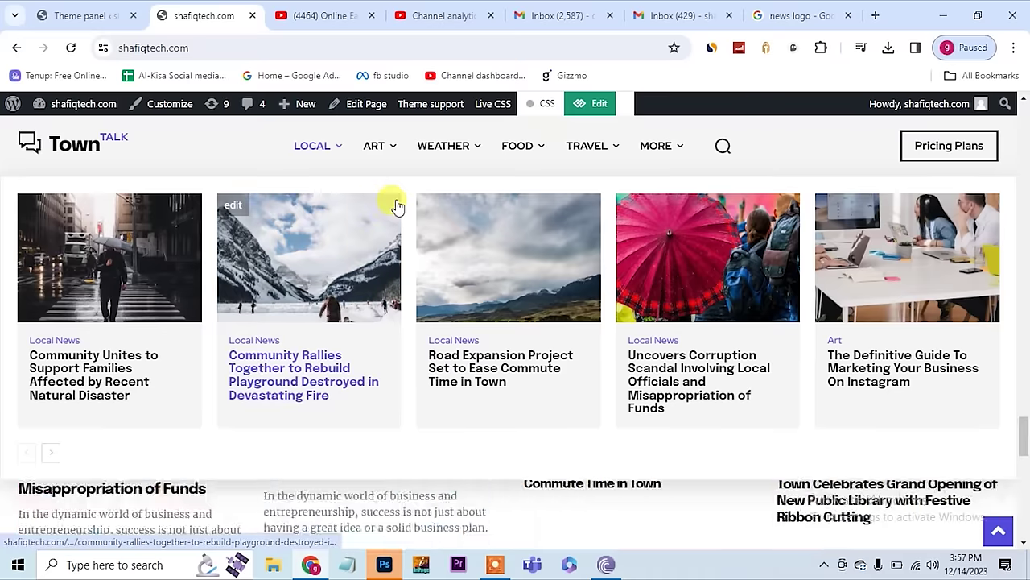
pyautogui.scroll(-3, 395, 241)
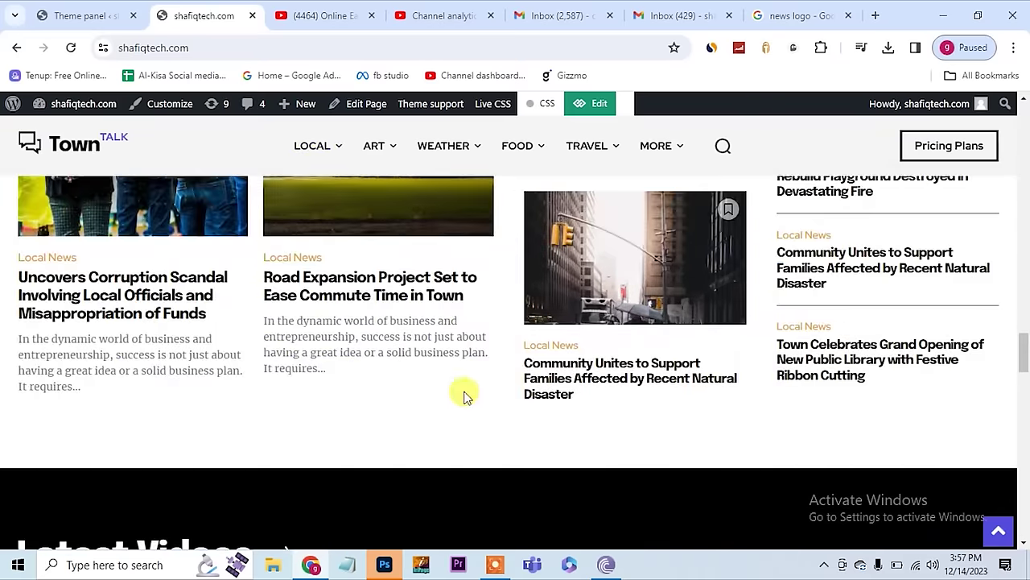
pyautogui.moveTo(310, 151)
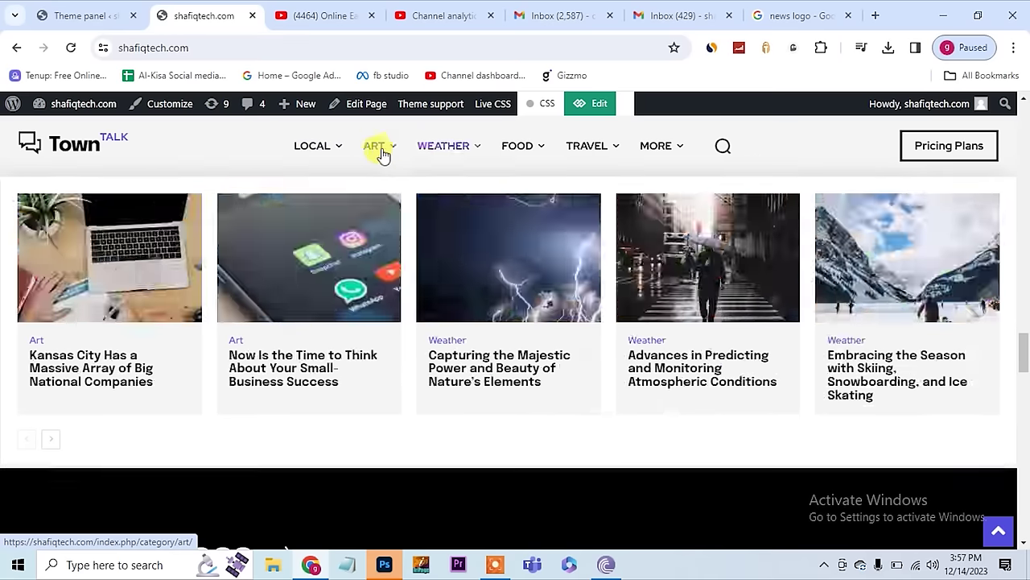
pyautogui.moveTo(650, 156)
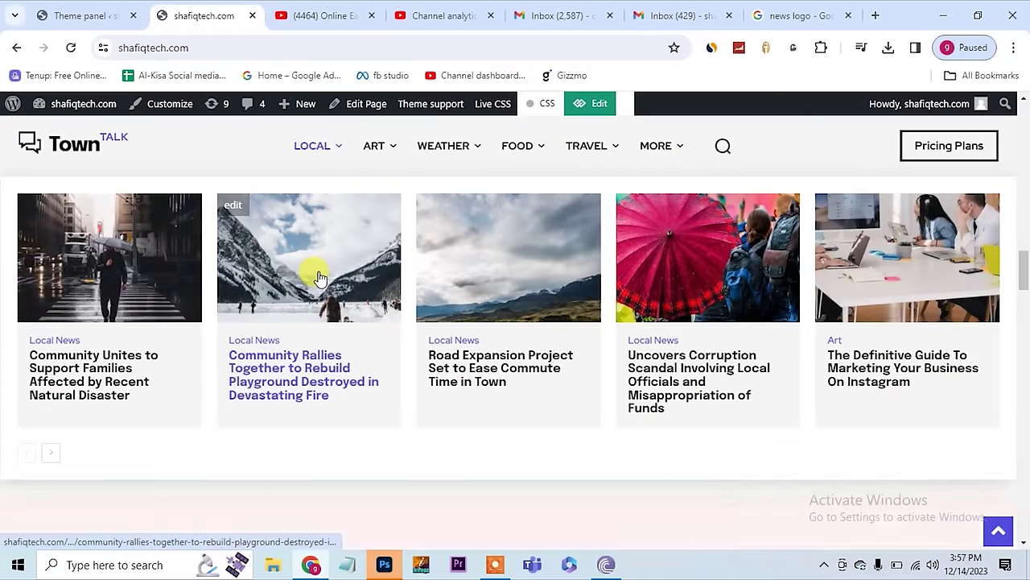
pyautogui.scroll(2, 312, 273)
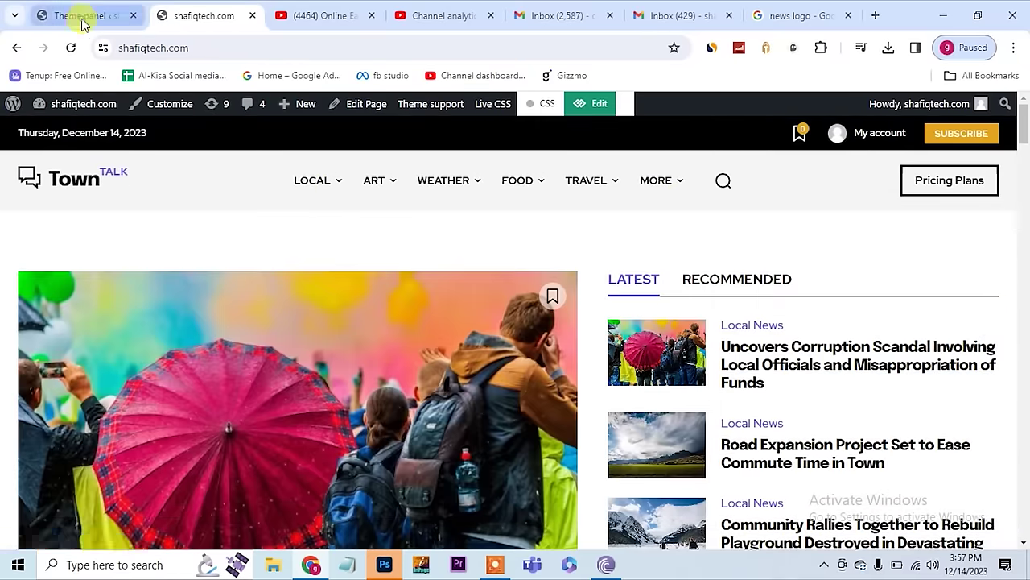
# - Open the site's menu management page in the dashboard and look through Menu 1 and the pages available for it
pyautogui.click(81, 17)
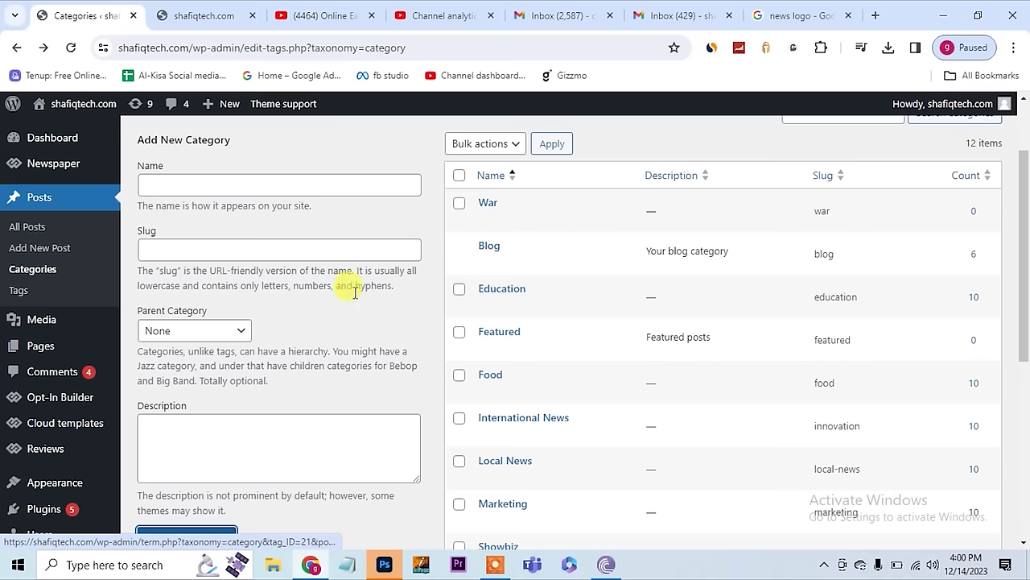
pyautogui.scroll(-1, 59, 448)
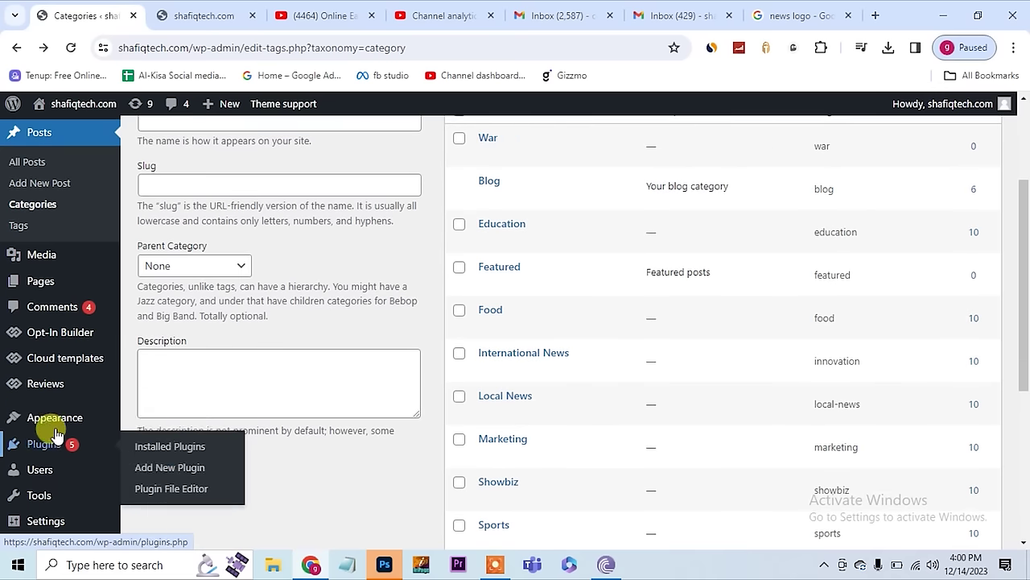
pyautogui.moveTo(53, 432)
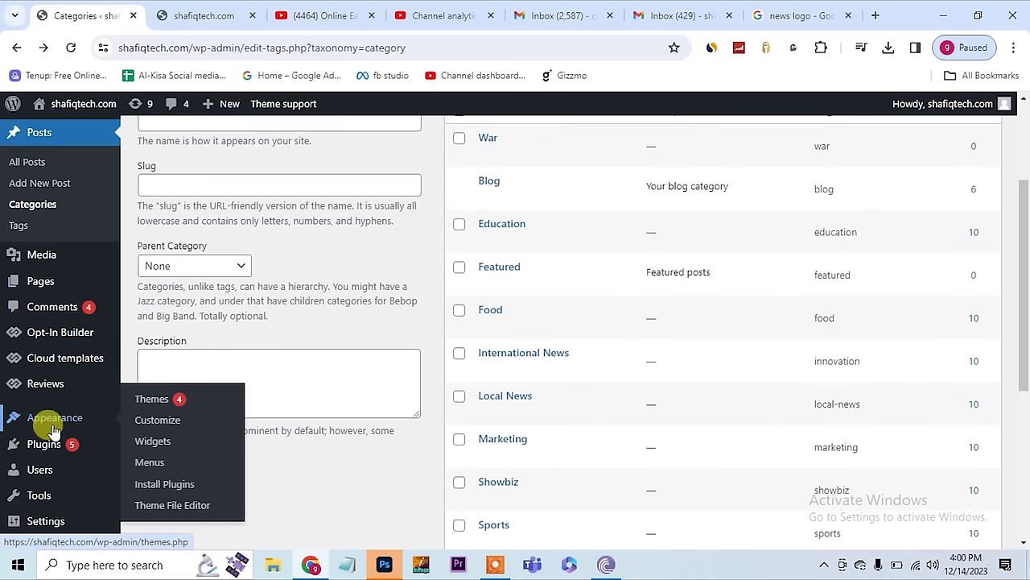
pyautogui.click(153, 463)
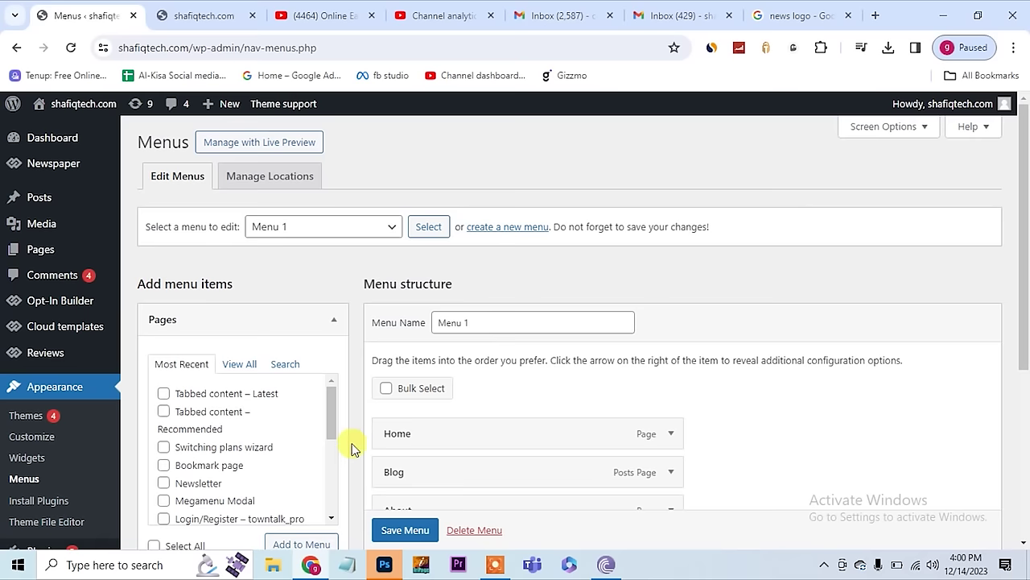
pyautogui.scroll(-1, 352, 440)
pyautogui.scroll(-2, 351, 445)
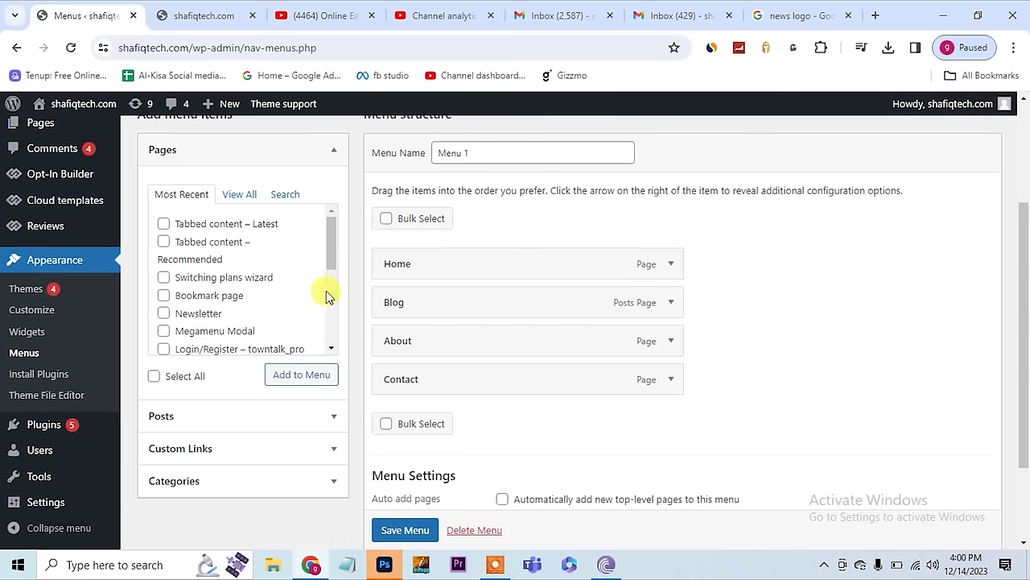
pyautogui.moveTo(332, 266); pyautogui.dragTo(338, 349)
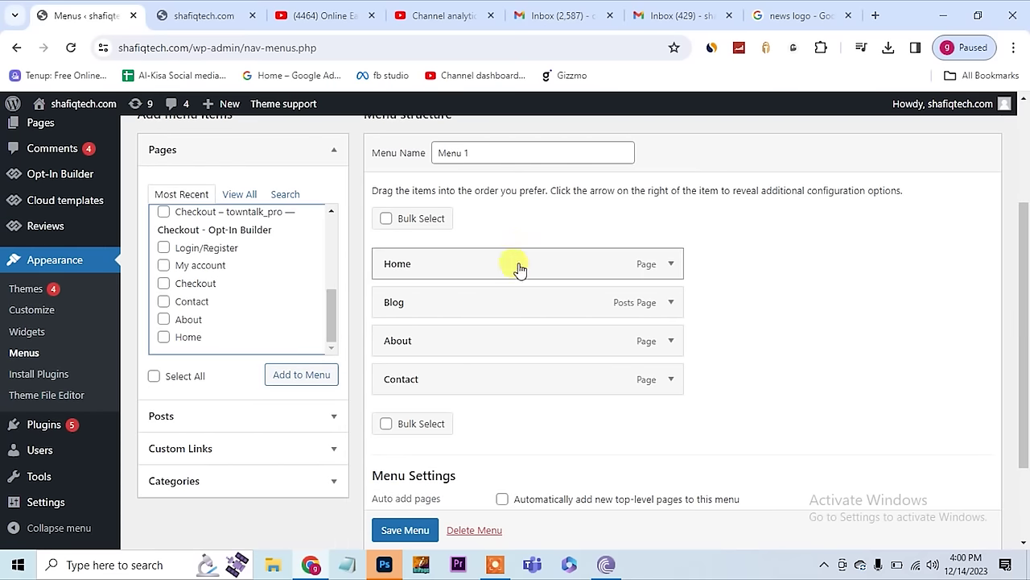
pyautogui.scroll(1, 470, 242)
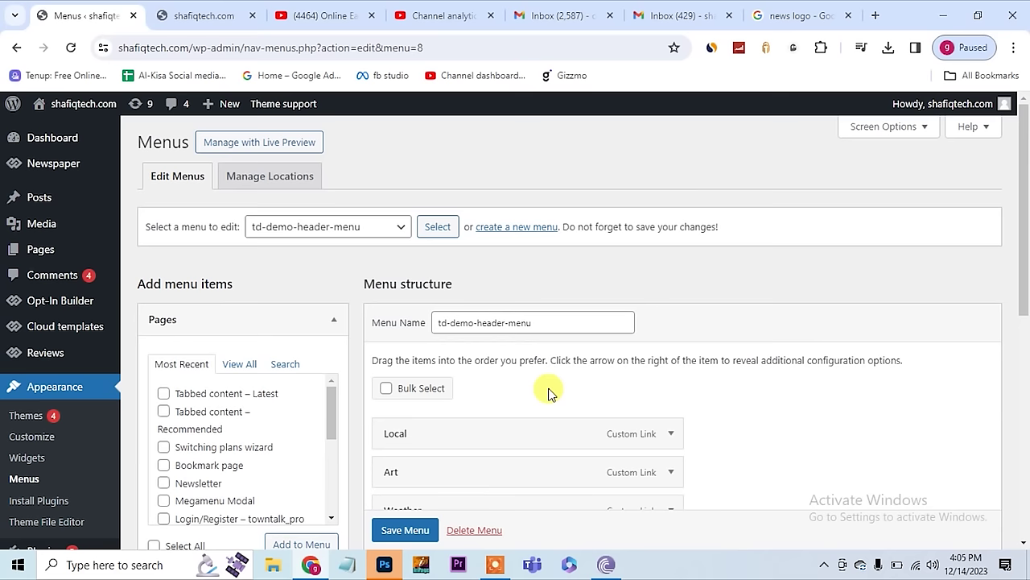
# - Choose td-demo-header-menu as the menu to edit and change its name to "/main Headerr"
pyautogui.click(395, 233)
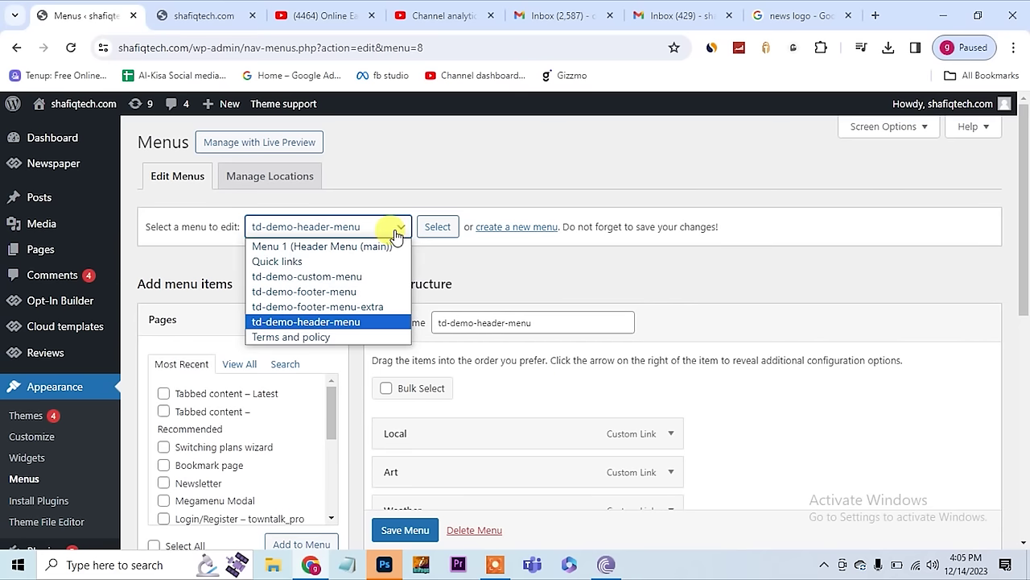
pyautogui.click(343, 331)
pyautogui.moveTo(548, 323); pyautogui.dragTo(415, 332)
pyautogui.write('/main Header')
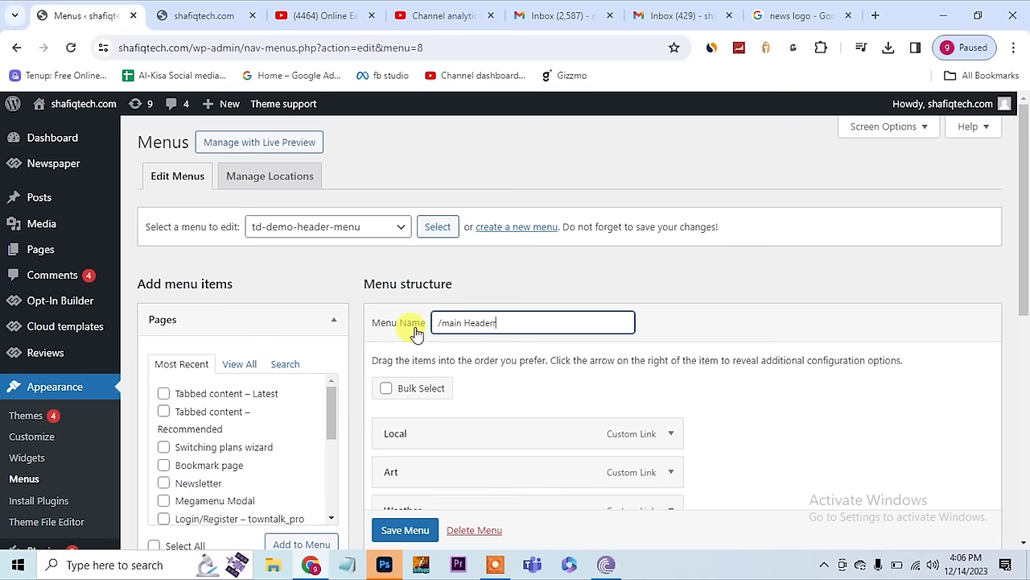
pyautogui.click(509, 401)
pyautogui.scroll(-2, 507, 399)
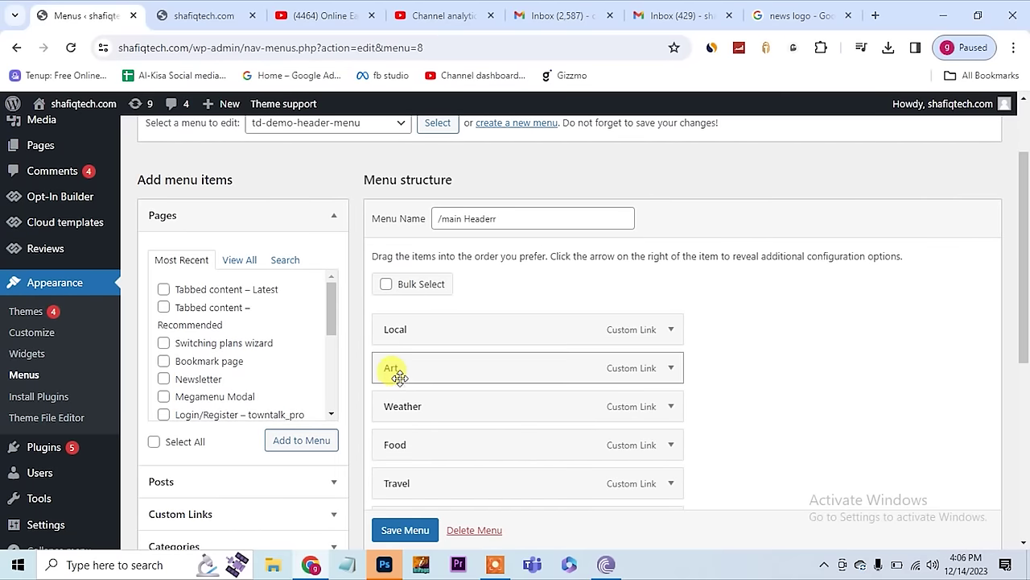
# - Compare the category items in the live site's header with the items in the menu structure
pyautogui.click(202, 14)
pyautogui.moveTo(335, 183)
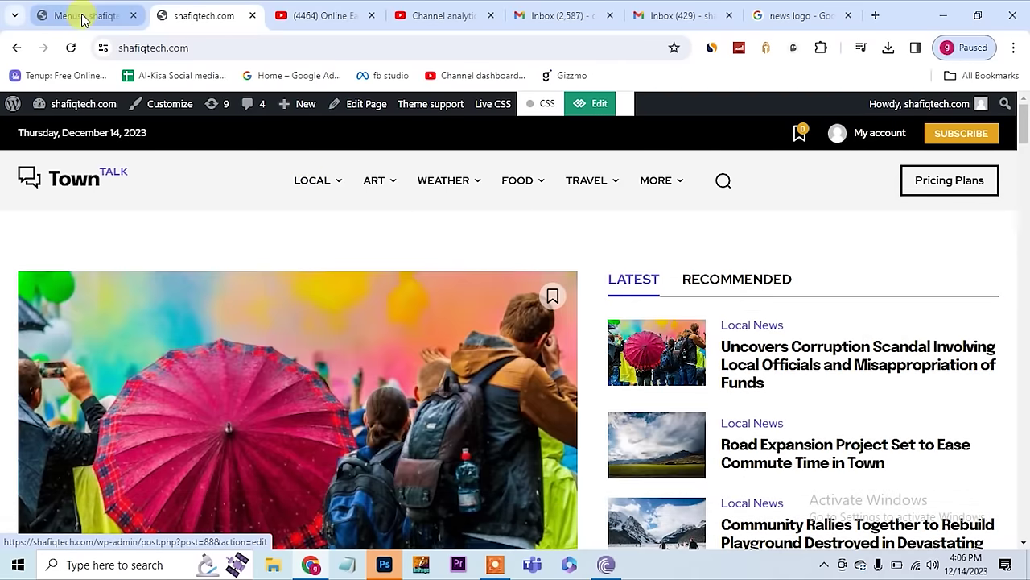
pyautogui.click(80, 15)
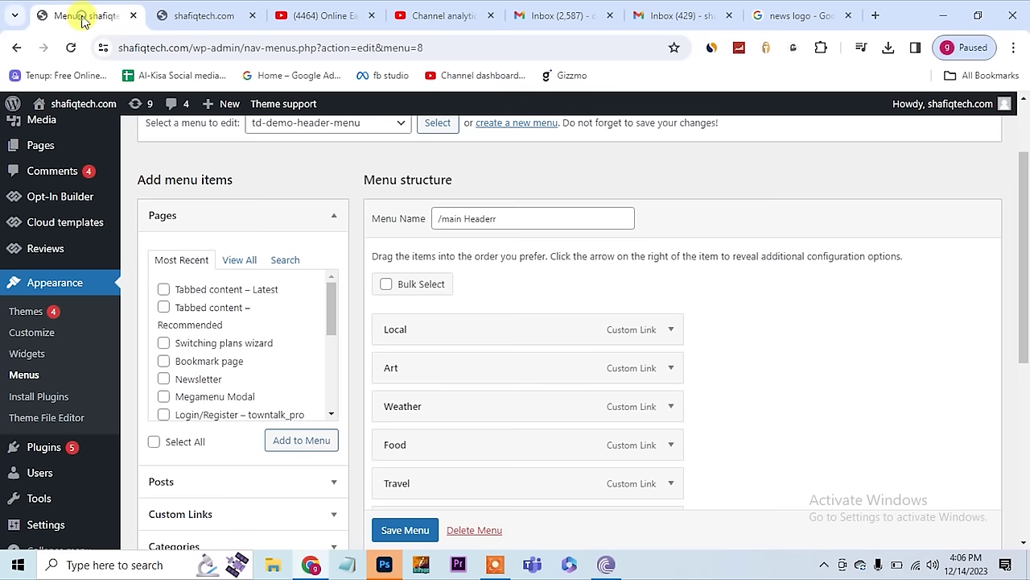
pyautogui.scroll(-1, 435, 338)
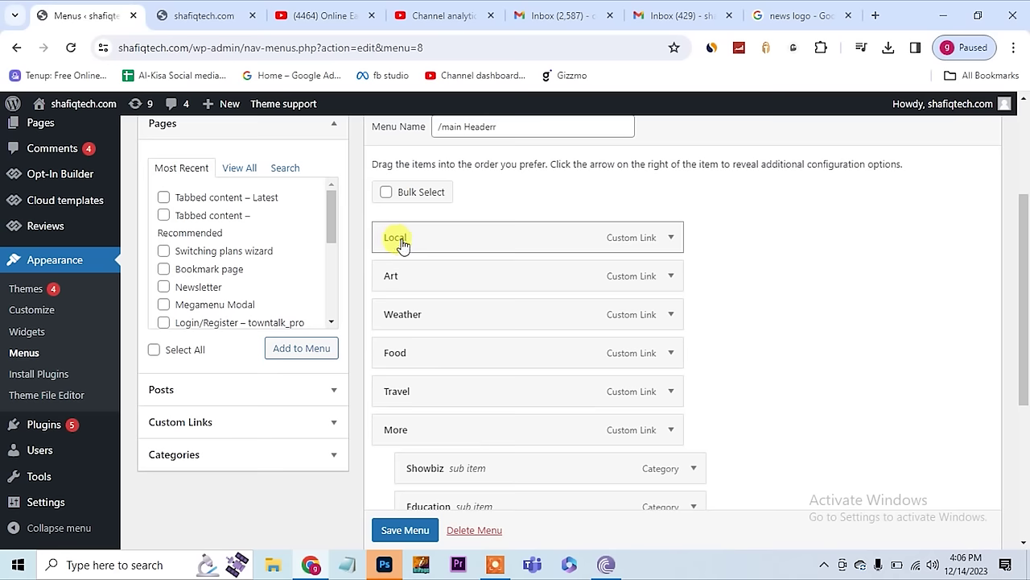
# - Change the Local menu item's navigation label to "New" and save the header menu
pyautogui.click(672, 239)
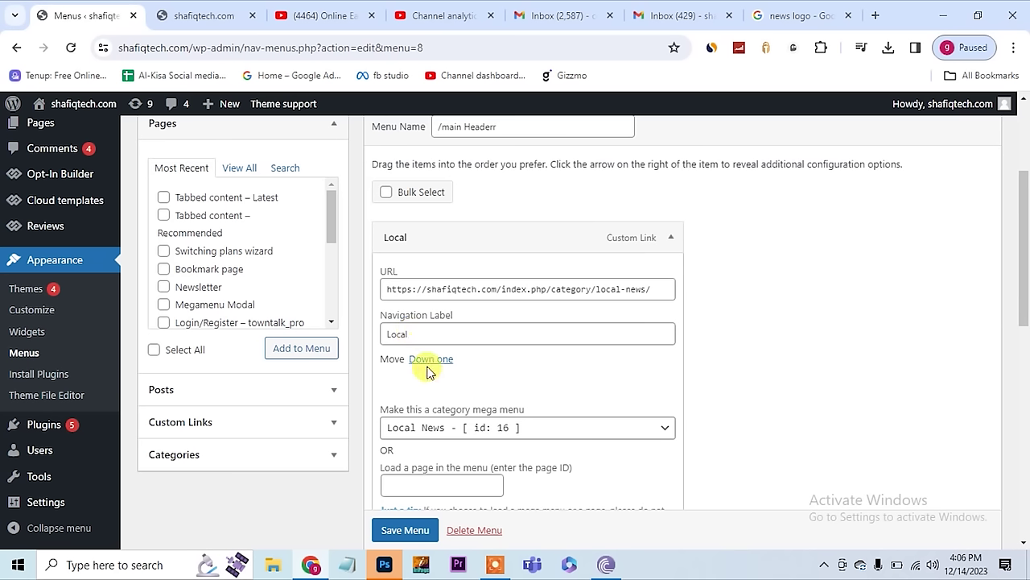
pyautogui.moveTo(424, 336); pyautogui.dragTo(362, 338)
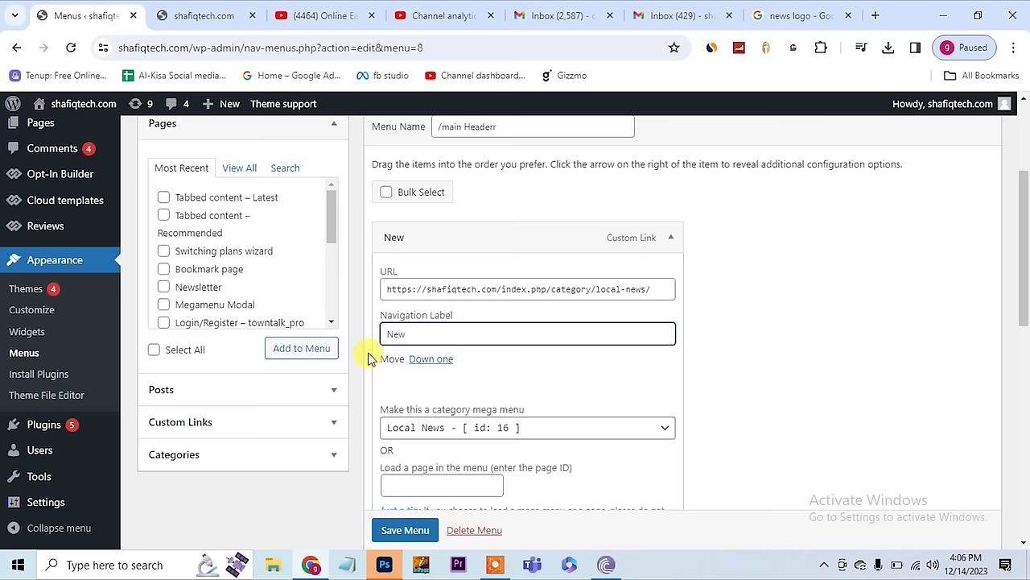
pyautogui.scroll(-1, 409, 529)
pyautogui.click(406, 530)
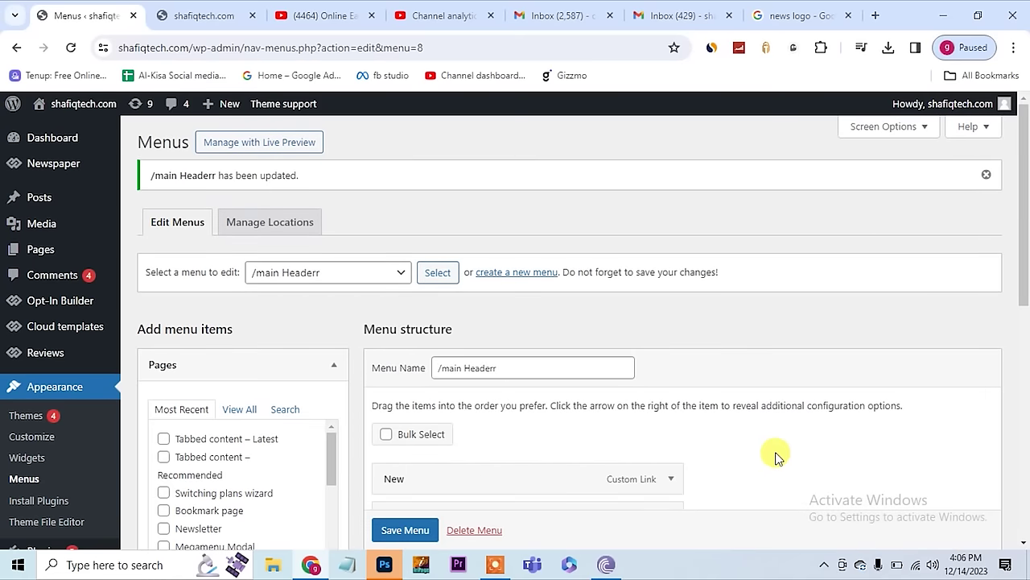
# - Reload the live homepage and check the first item of the header navigation
pyautogui.scroll(-2, 775, 459)
pyautogui.click(197, 15)
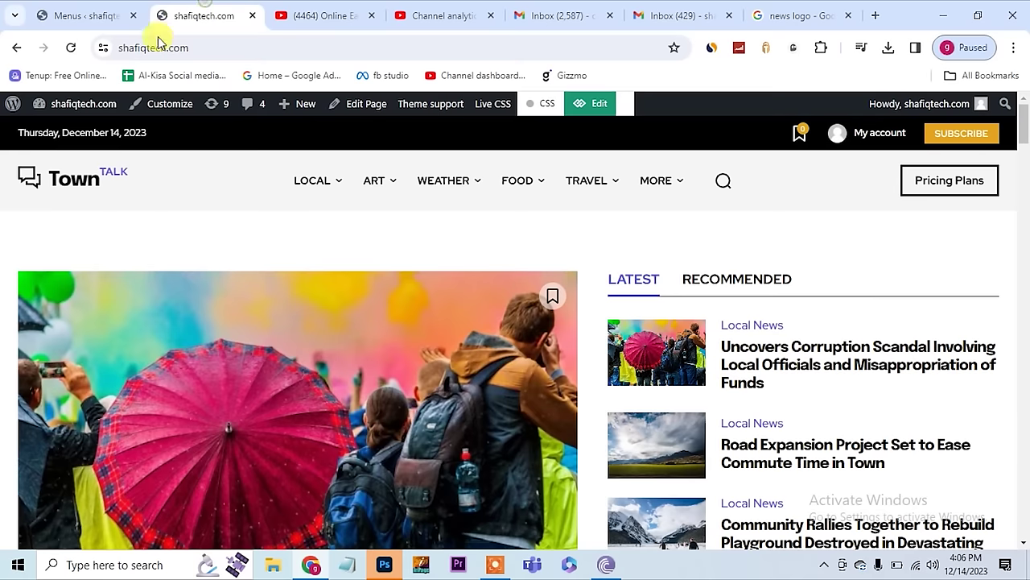
pyautogui.click(71, 47)
pyautogui.click(70, 48)
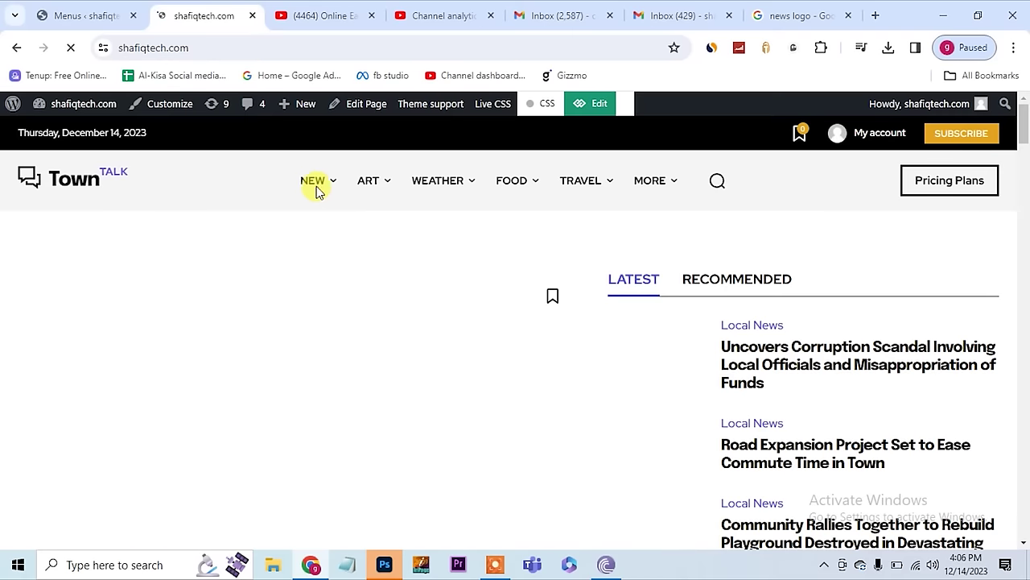
pyautogui.moveTo(330, 191)
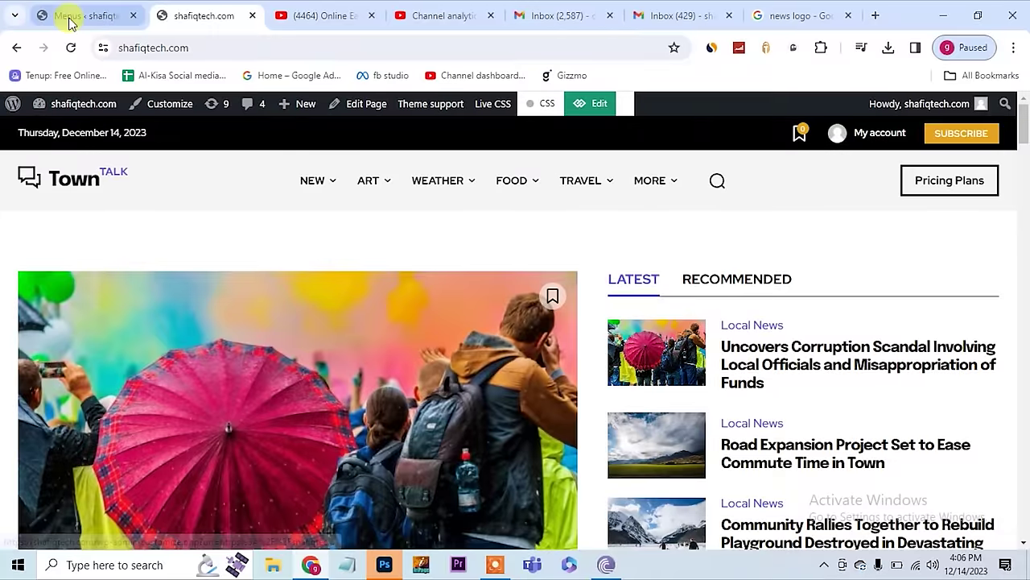
# - Return to the menu editor, inspect the New item's settings, and look through the remaining items and sub items
pyautogui.click(72, 15)
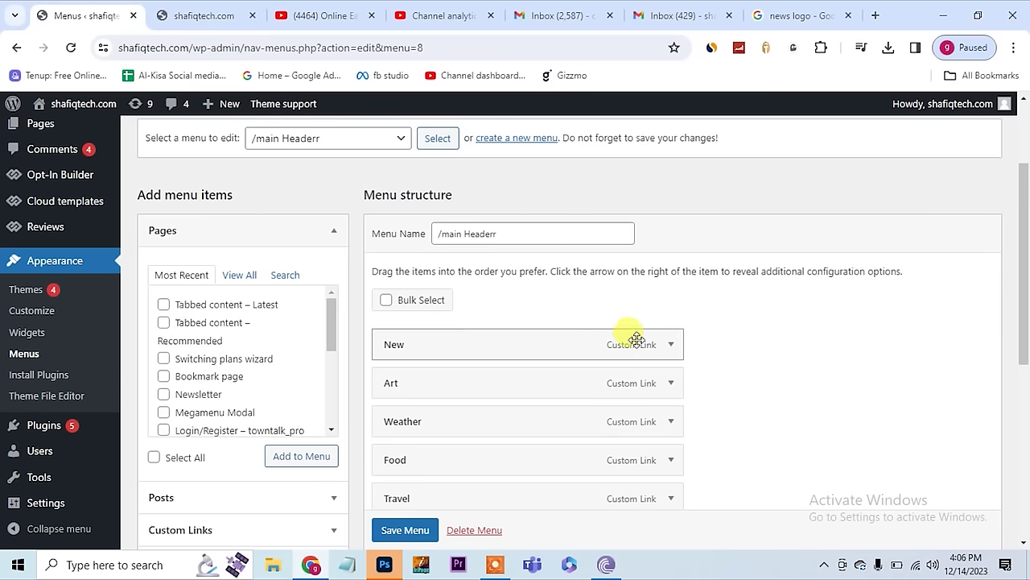
pyautogui.click(671, 344)
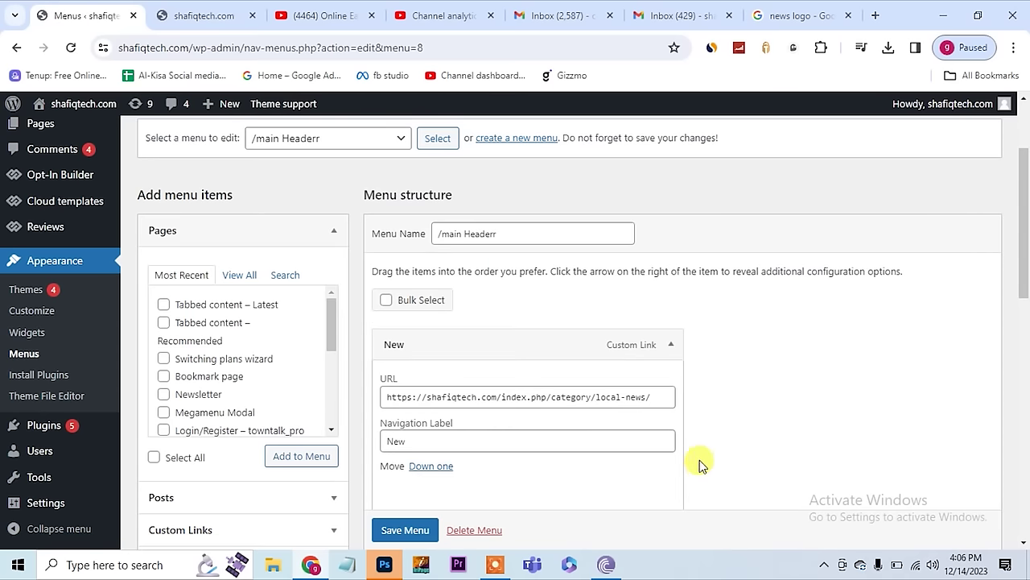
pyautogui.click(673, 344)
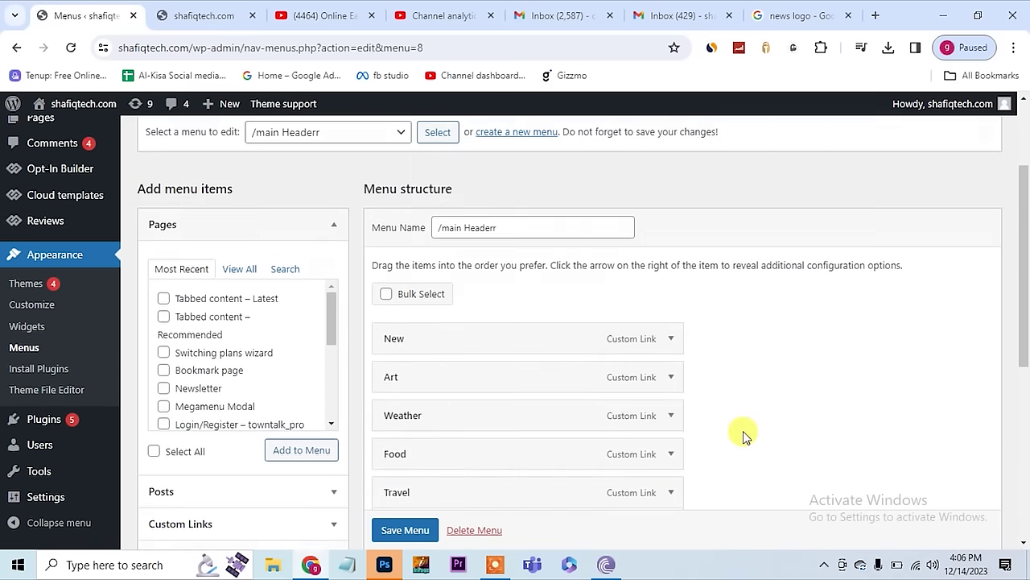
pyautogui.scroll(-2, 743, 434)
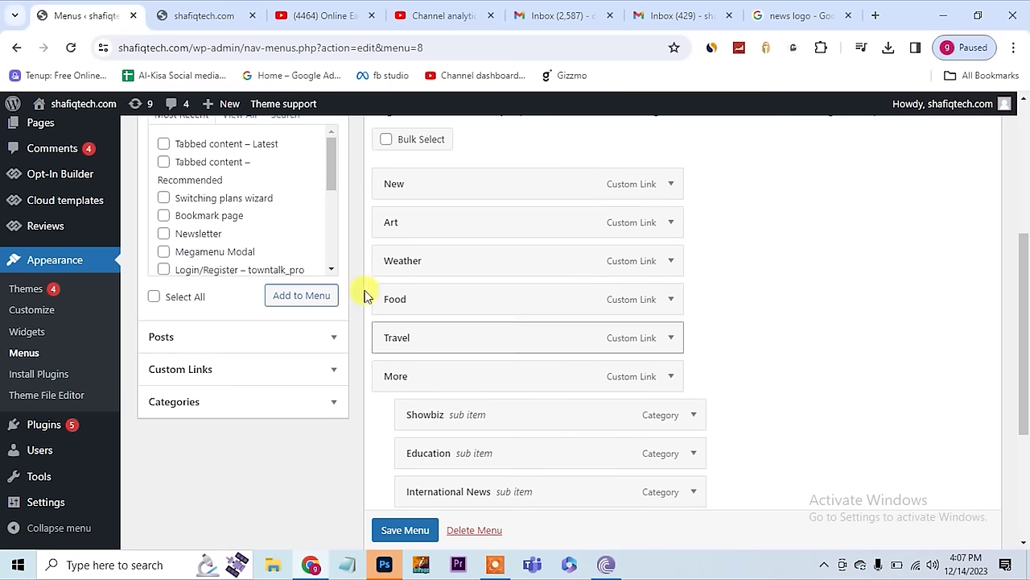
# - Add the Sports category to the header menu as a new menu item
pyautogui.click(297, 407)
pyautogui.moveTo(336, 295); pyautogui.dragTo(340, 379)
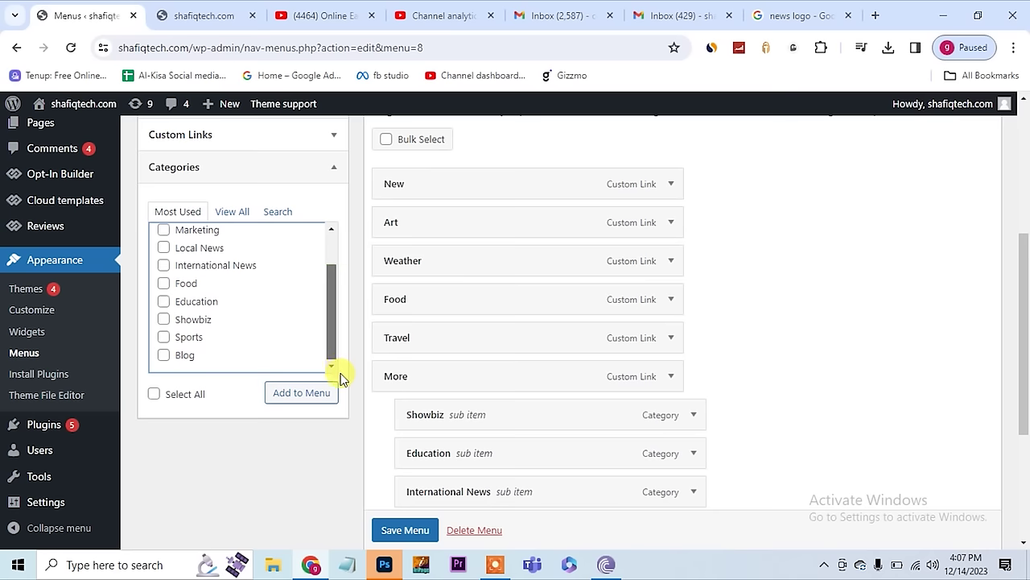
pyautogui.click(165, 338)
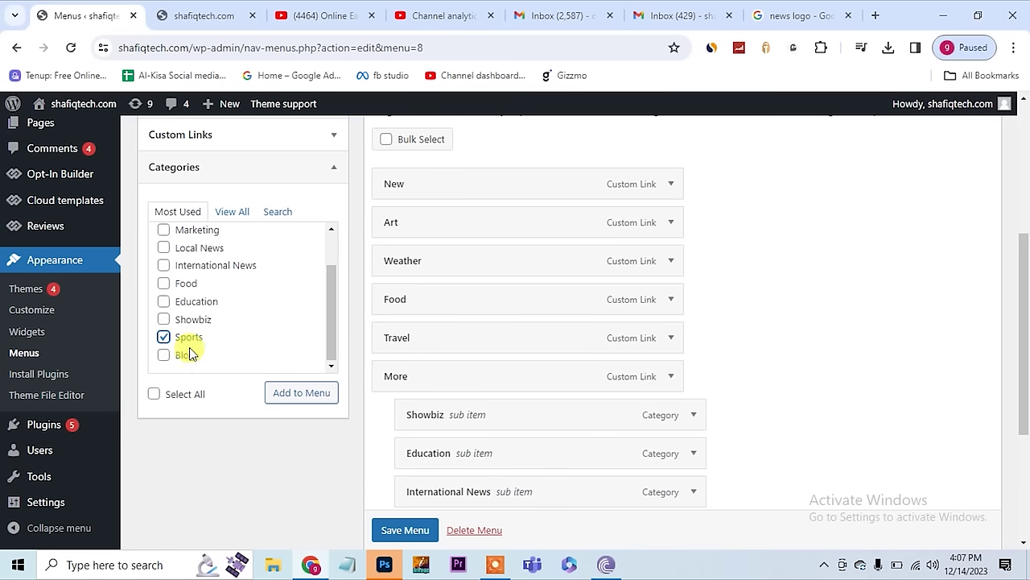
pyautogui.click(296, 405)
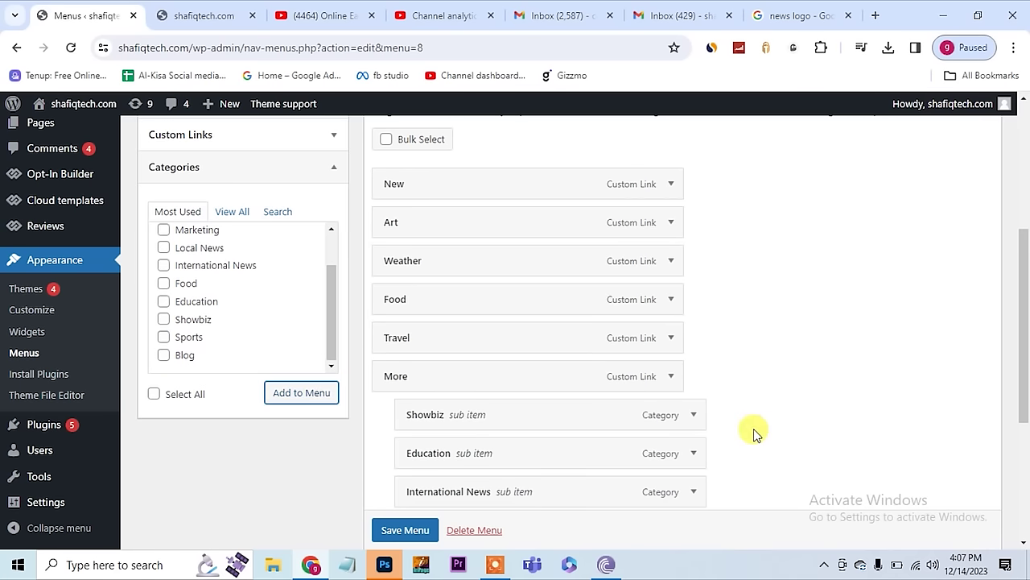
# - Move the Sports item between Travel and More at the top level, and save the header menu
pyautogui.scroll(-4, 755, 433)
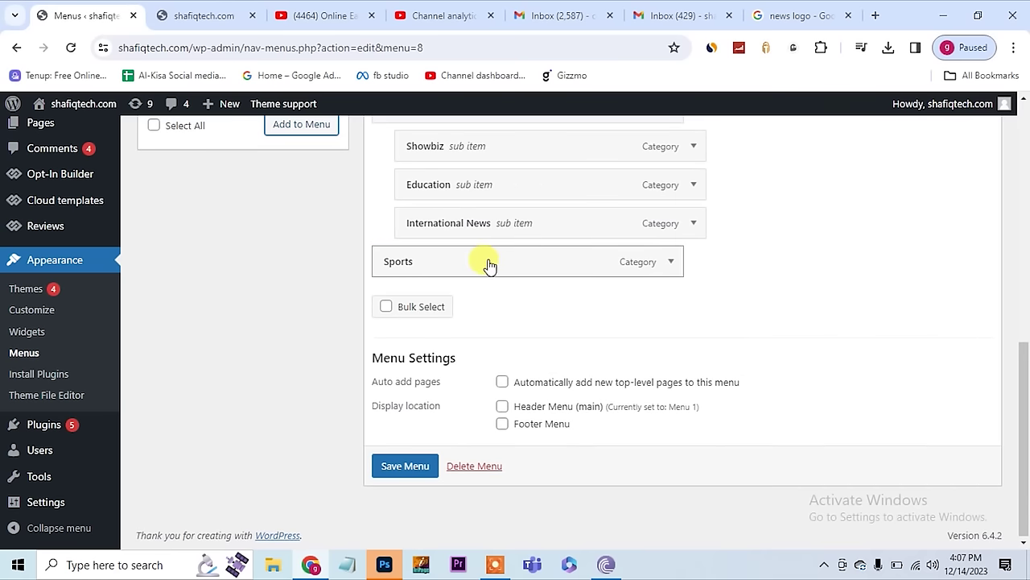
pyautogui.scroll(2, 748, 349)
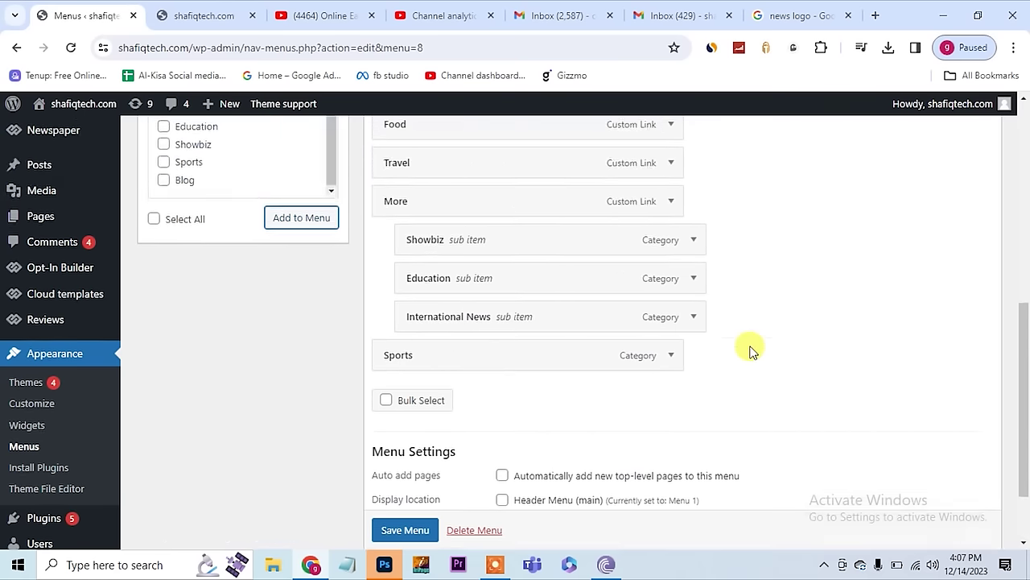
pyautogui.moveTo(491, 412); pyautogui.dragTo(490, 282)
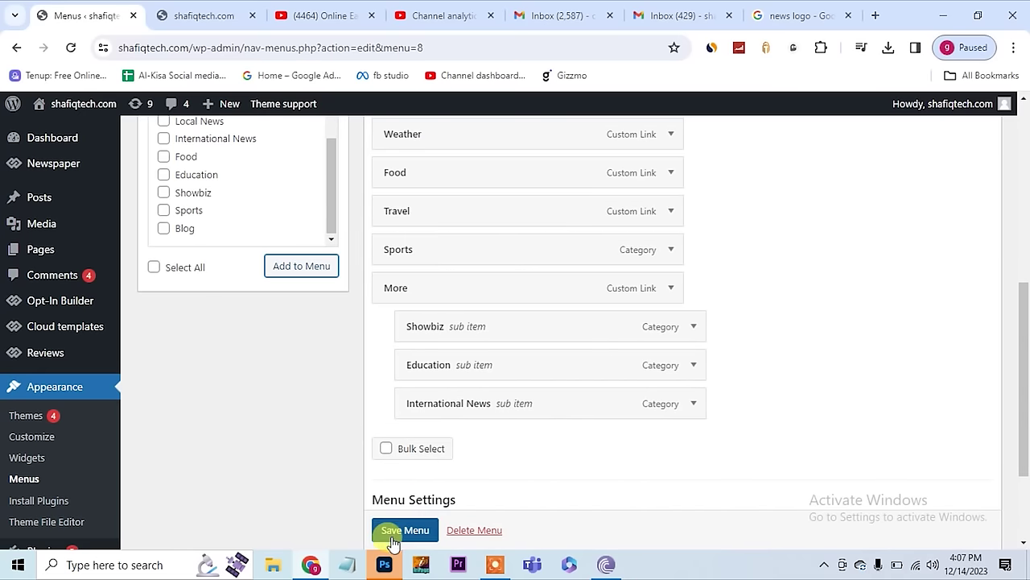
pyautogui.click(395, 535)
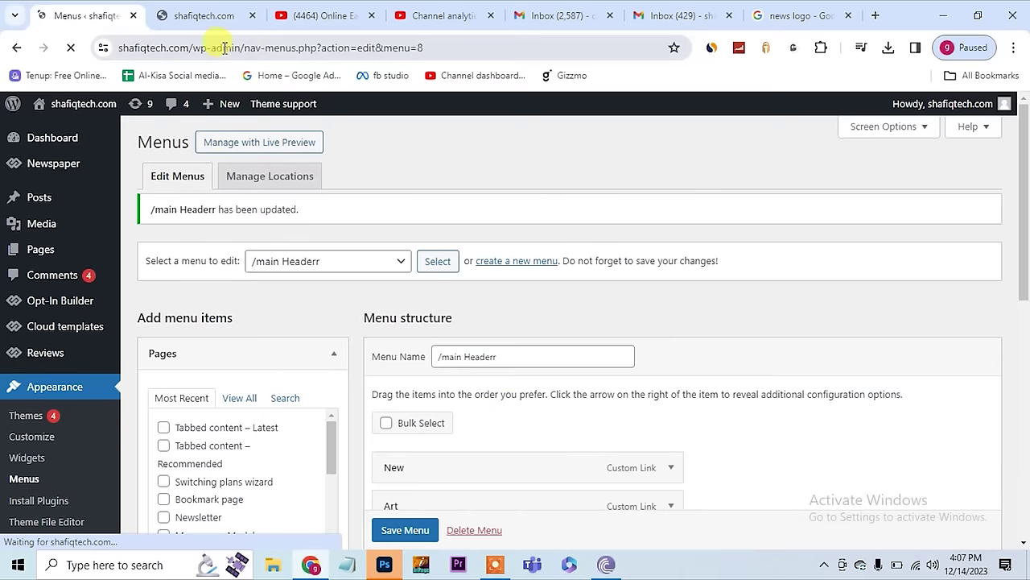
# - Reload the live homepage and check the Sports item in the header navigation
pyautogui.click(205, 17)
pyautogui.click(71, 49)
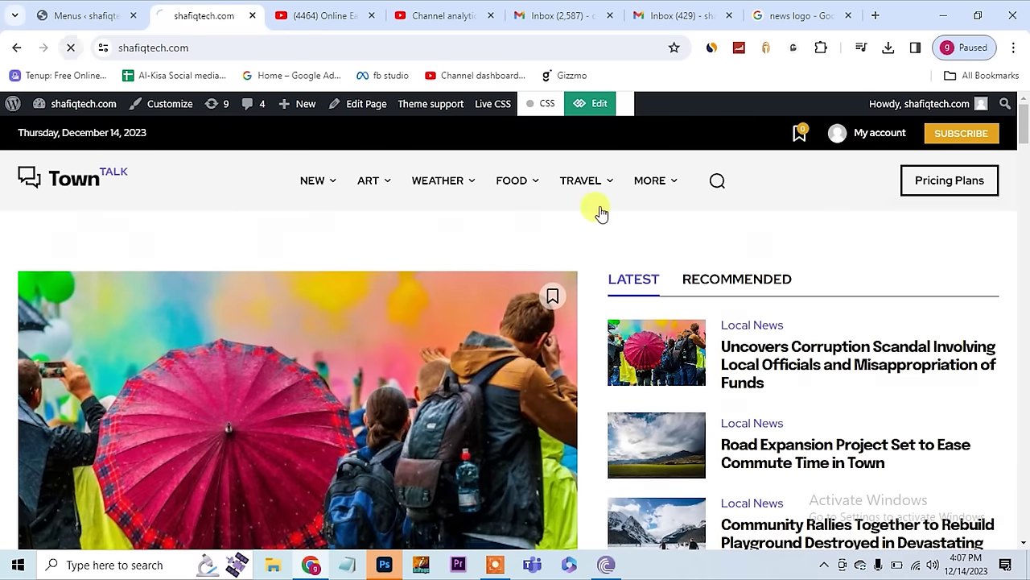
pyautogui.moveTo(585, 191)
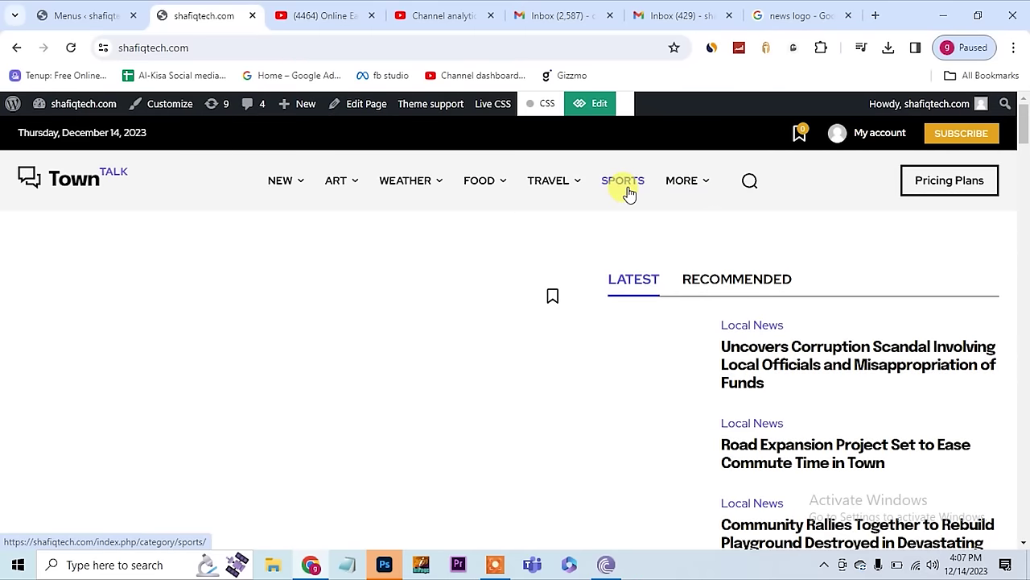
# - View the list of post categories in the admin and compare it with the live site's header items
pyautogui.click(97, 22)
pyautogui.scroll(-4, 587, 451)
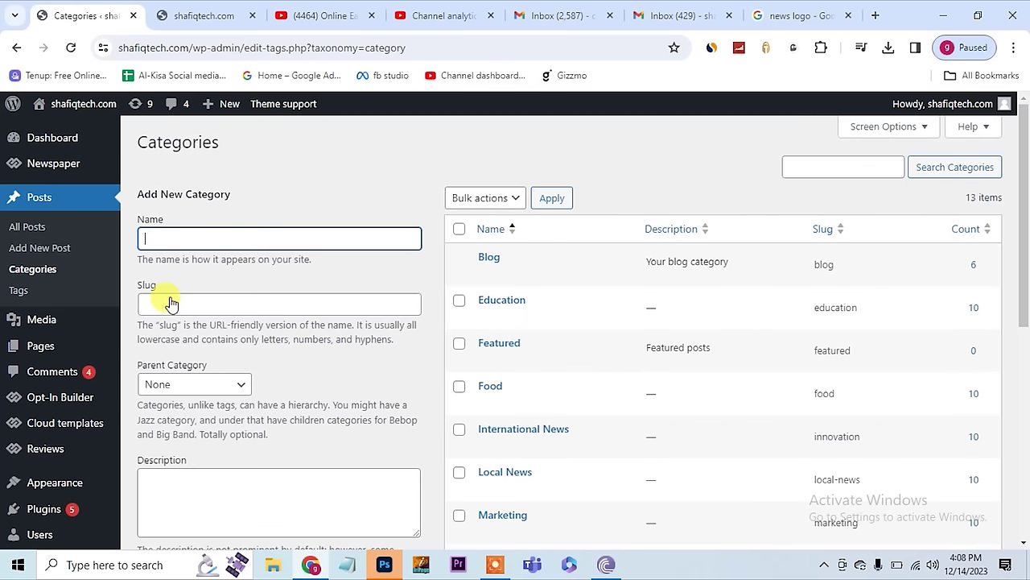
pyautogui.click(171, 16)
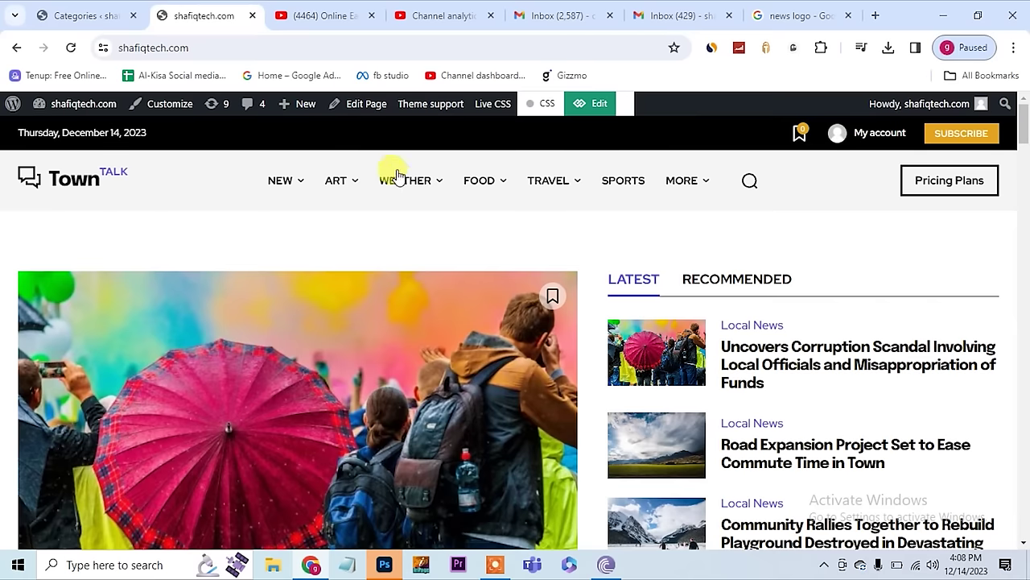
pyautogui.moveTo(408, 189)
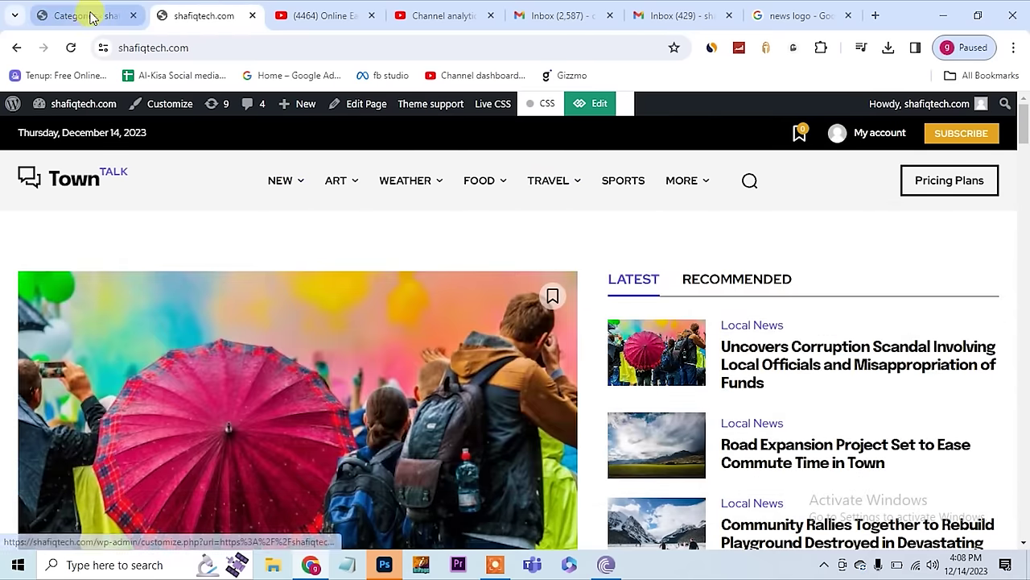
# - Reopen the menu editor from the admin and look over the structure of the /main Headerr menu
pyautogui.click(89, 16)
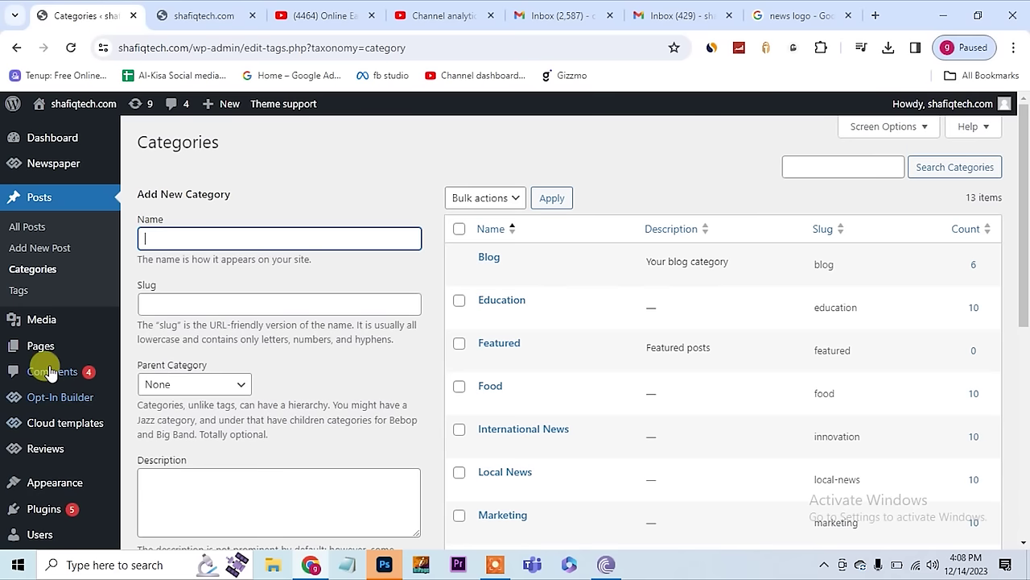
pyautogui.moveTo(70, 487)
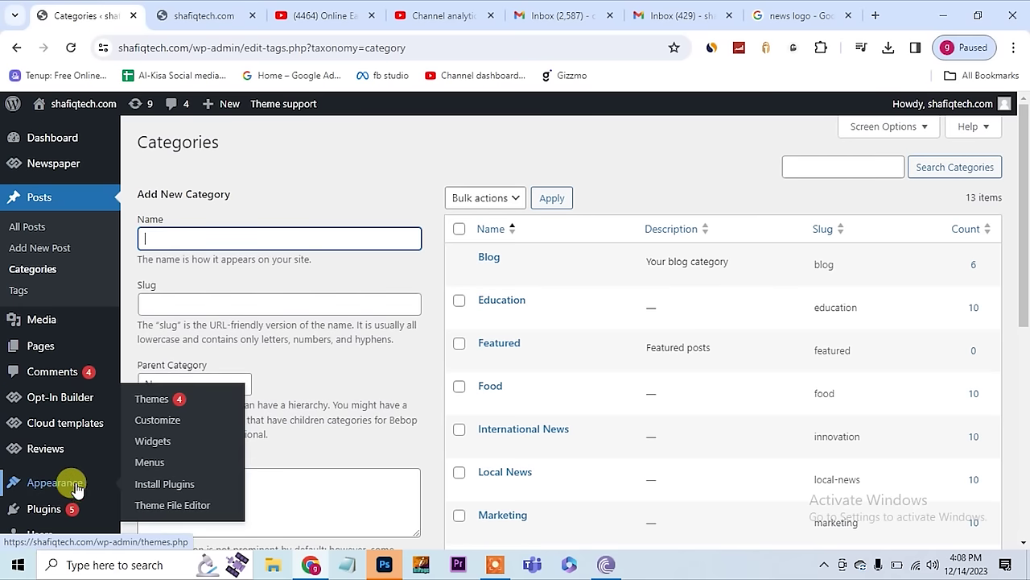
pyautogui.click(150, 462)
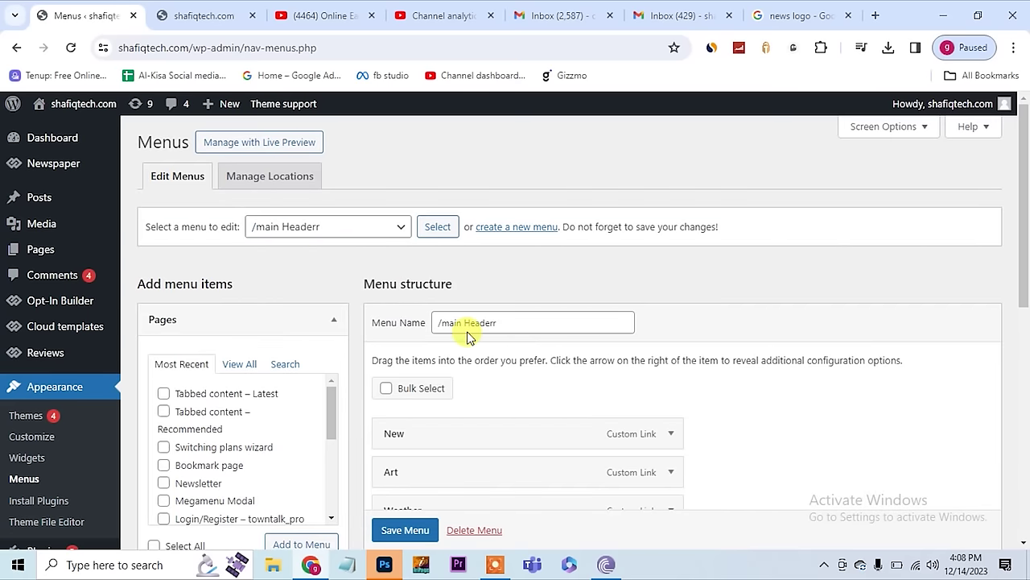
pyautogui.scroll(-3, 548, 411)
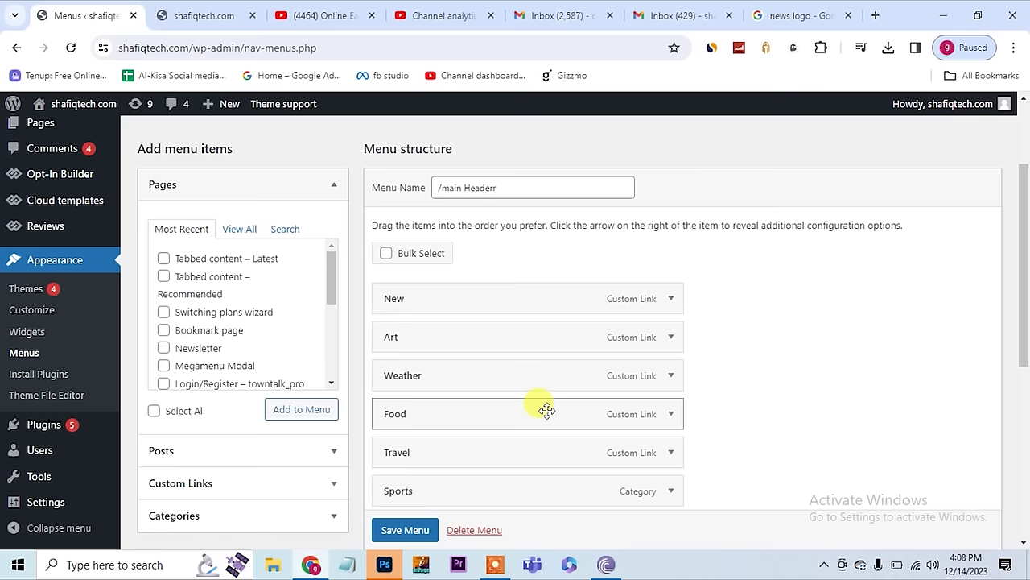
pyautogui.scroll(3, 65, 245)
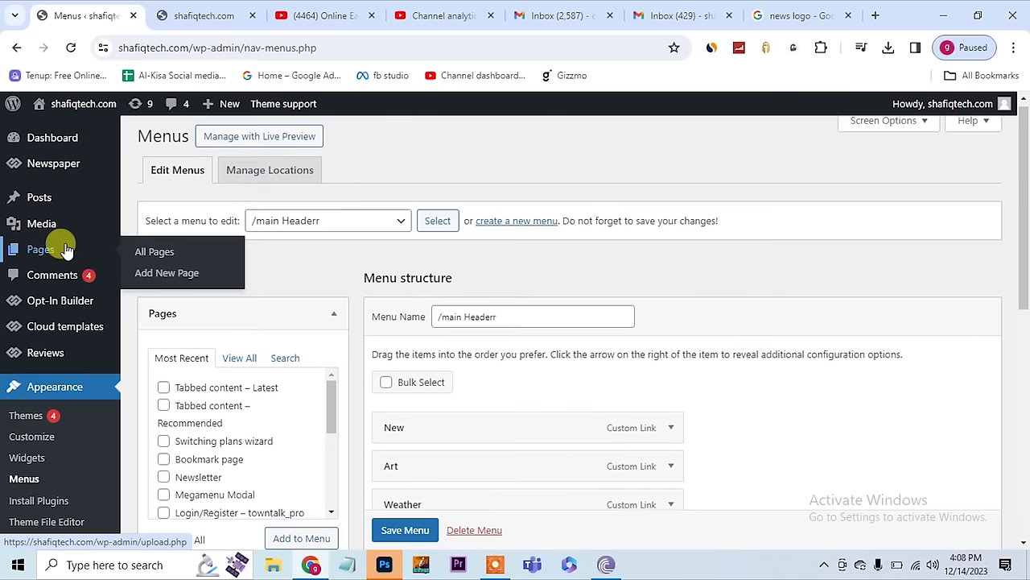
# - Look through the Newspaper and Posts options and the pages and categories available for the header menu
pyautogui.moveTo(68, 171)
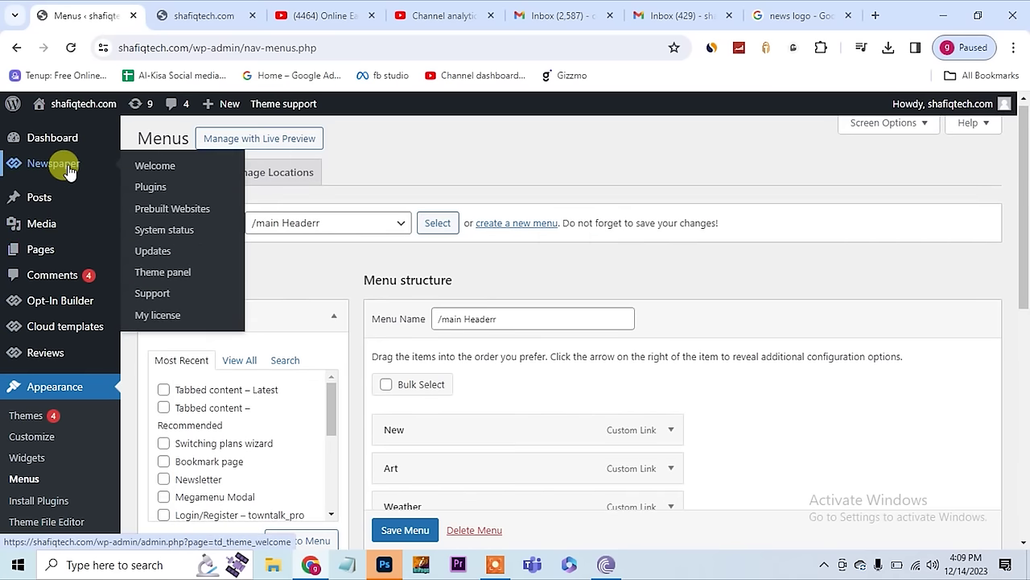
pyautogui.moveTo(81, 198)
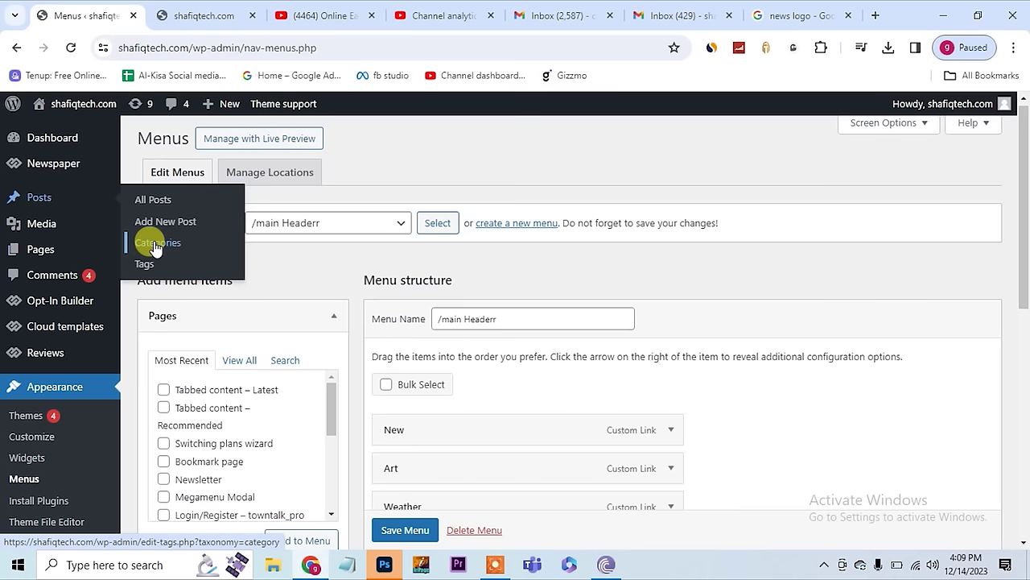
pyautogui.scroll(-4, 335, 415)
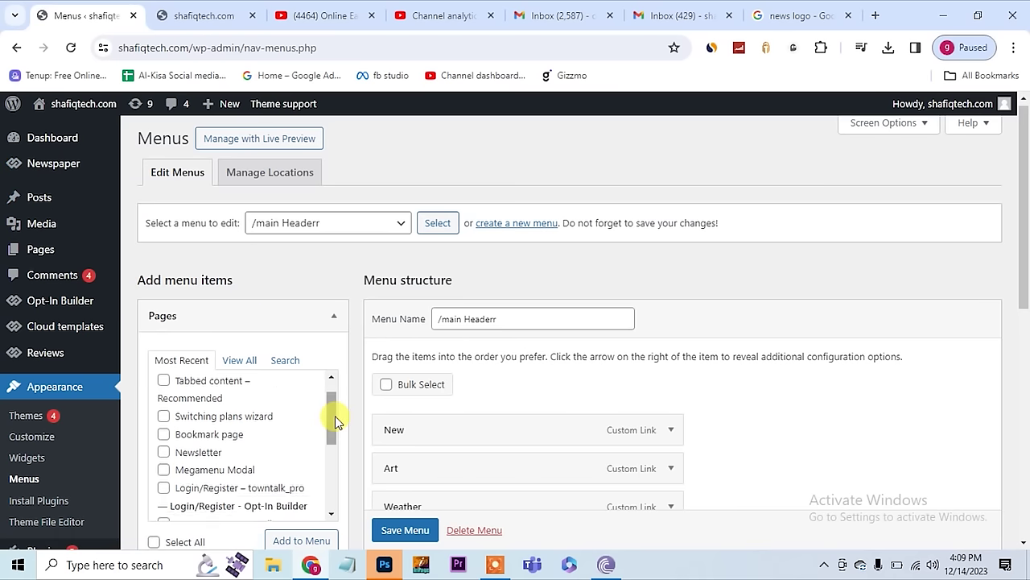
pyautogui.scroll(-5, 358, 443)
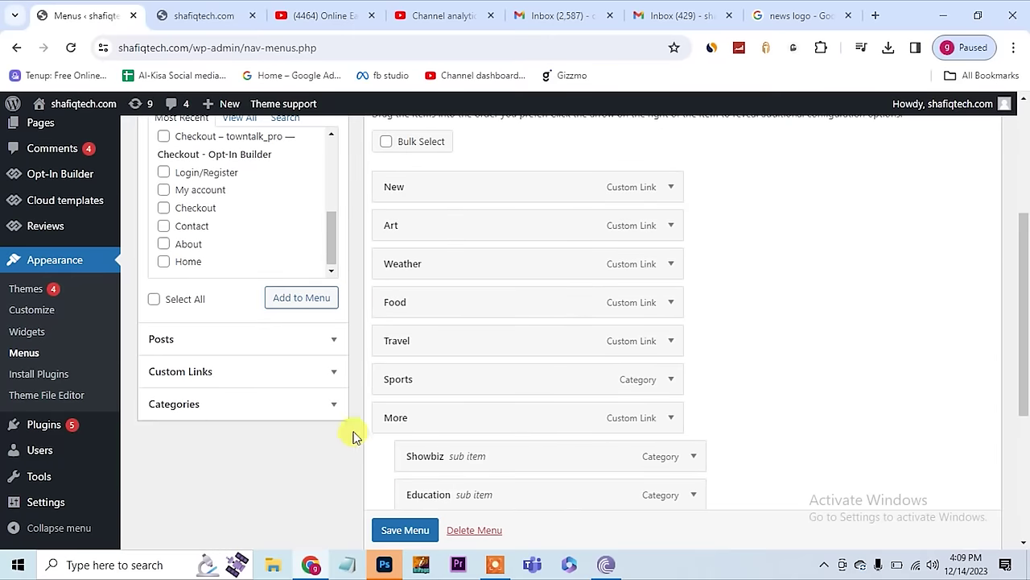
pyautogui.click(336, 405)
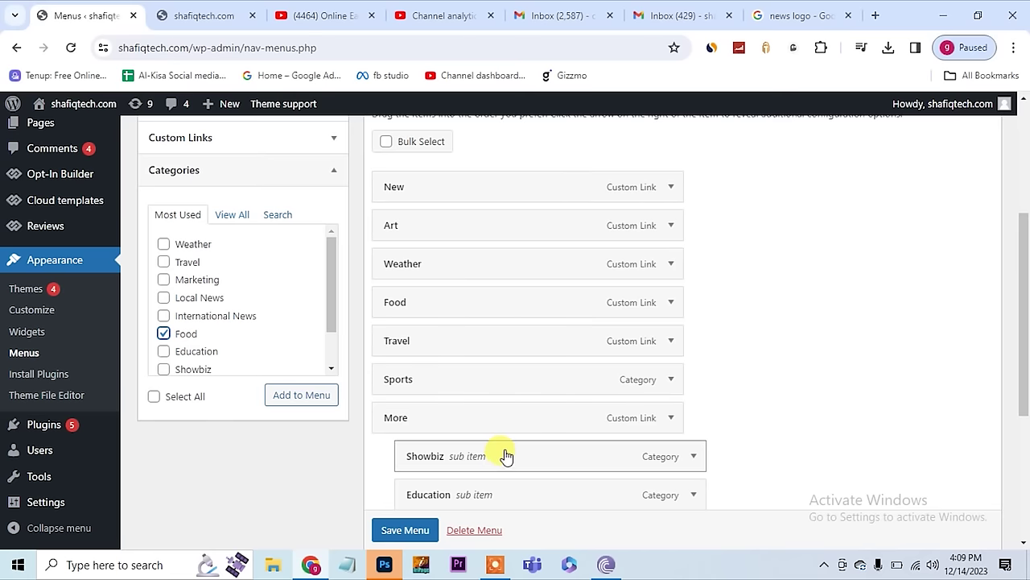
pyautogui.scroll(3, 733, 337)
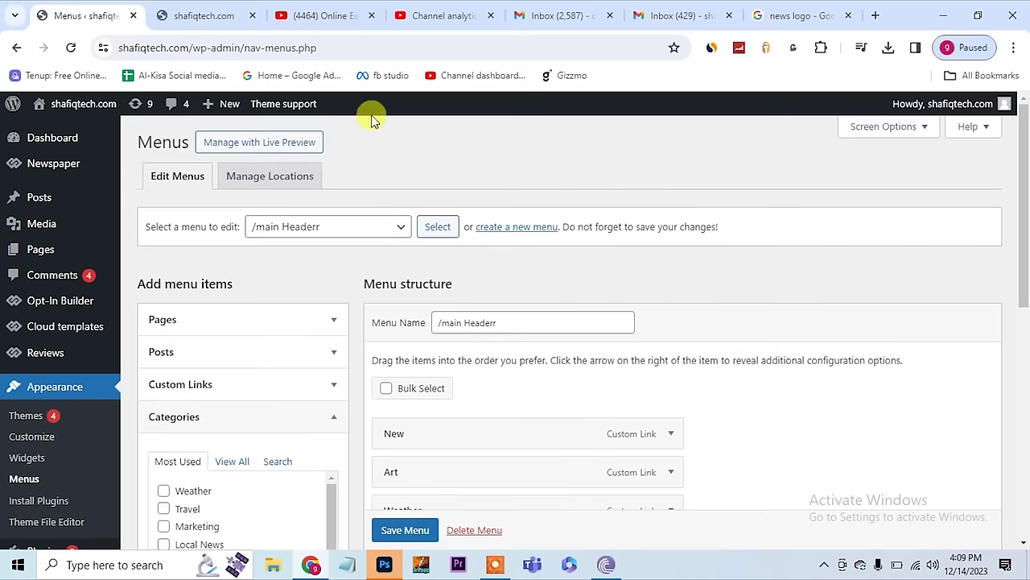
# - Compare the live homepage's header items, including Weather, with the menu editor
pyautogui.click(217, 15)
pyautogui.moveTo(443, 185)
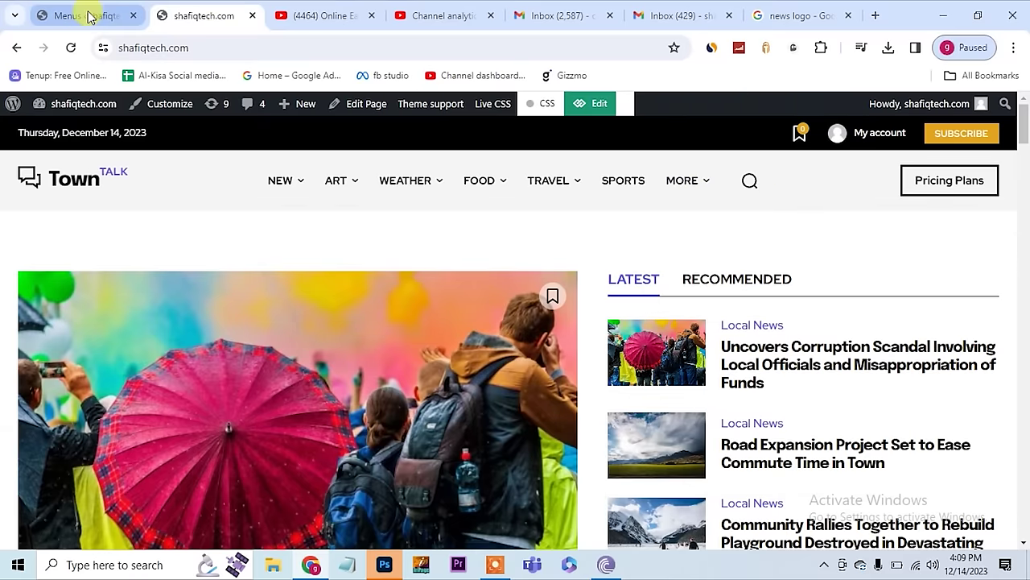
pyautogui.click(90, 17)
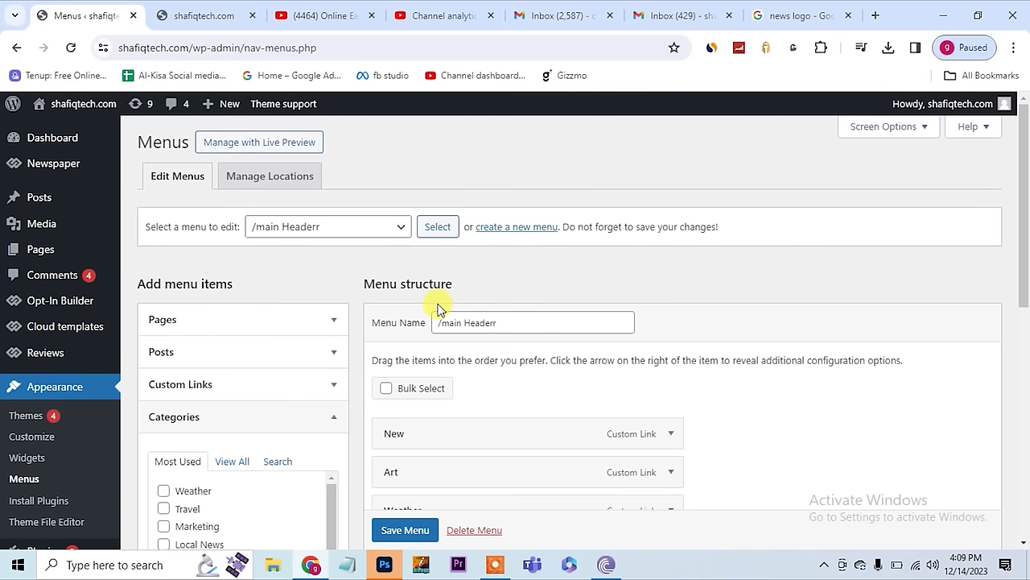
pyautogui.click(202, 16)
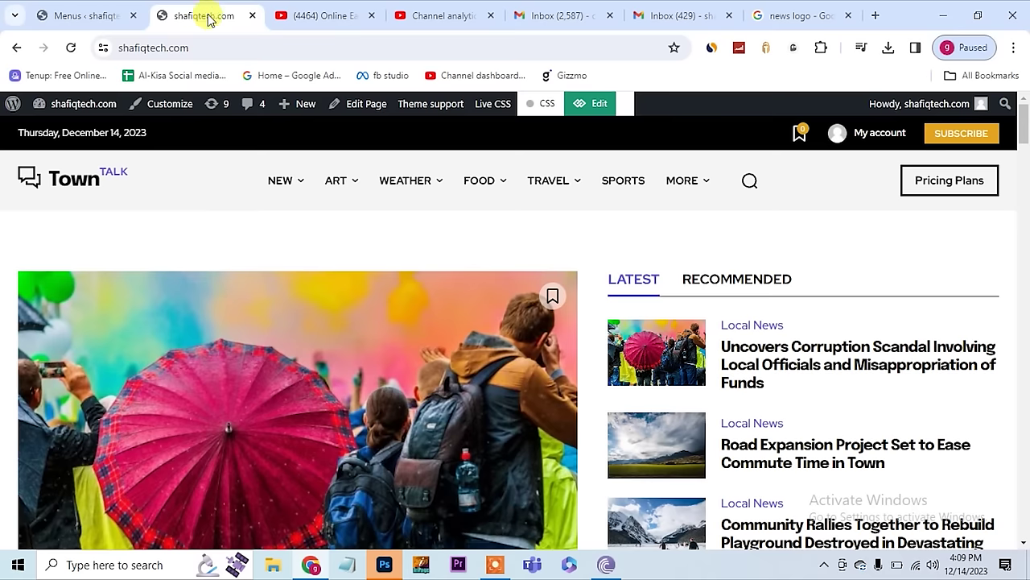
pyautogui.moveTo(412, 180)
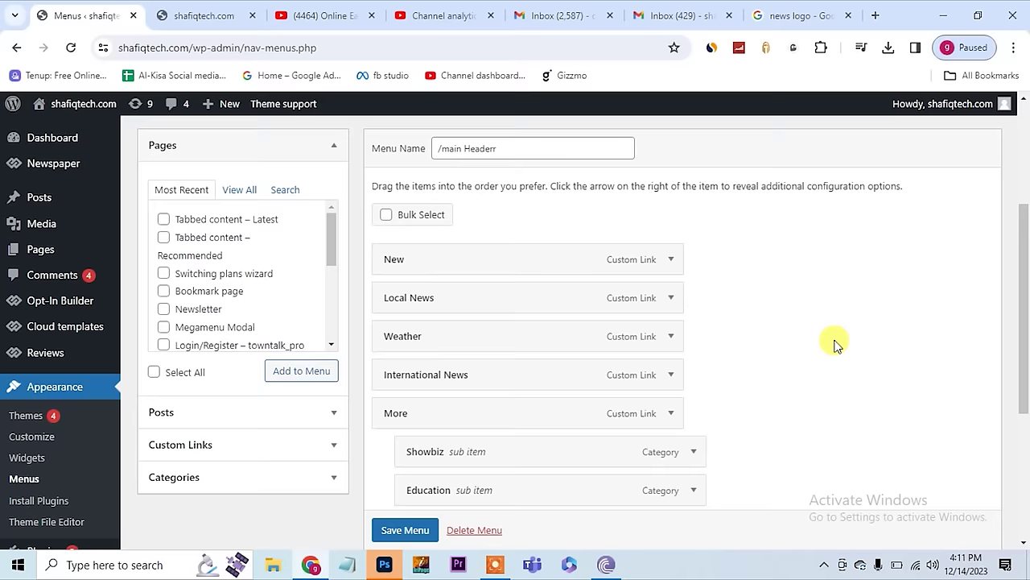
# - Save the header menu with its Local News and International News items, and reload the live homepage to check the navigation
pyautogui.click(405, 530)
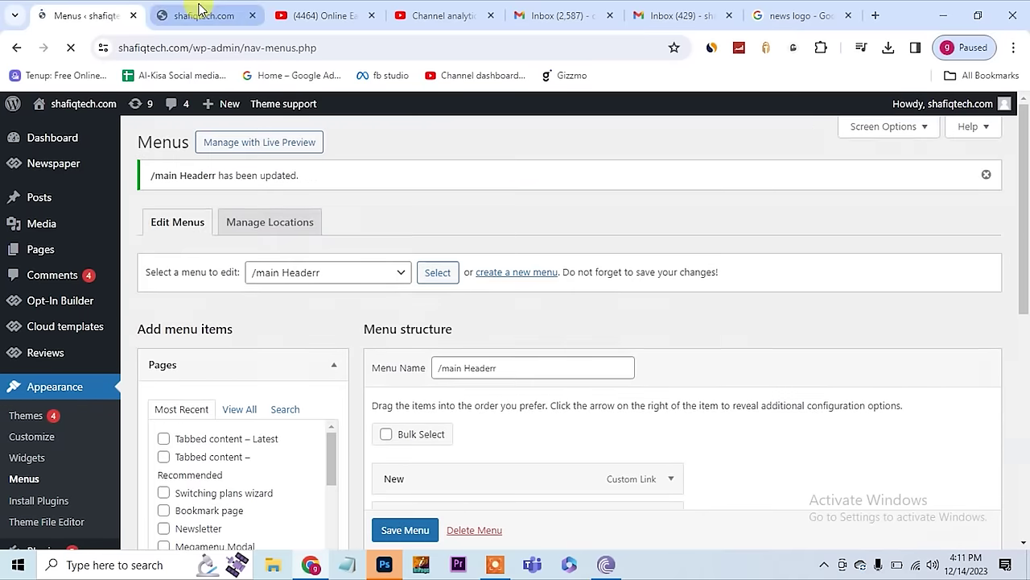
pyautogui.click(200, 14)
pyautogui.click(73, 49)
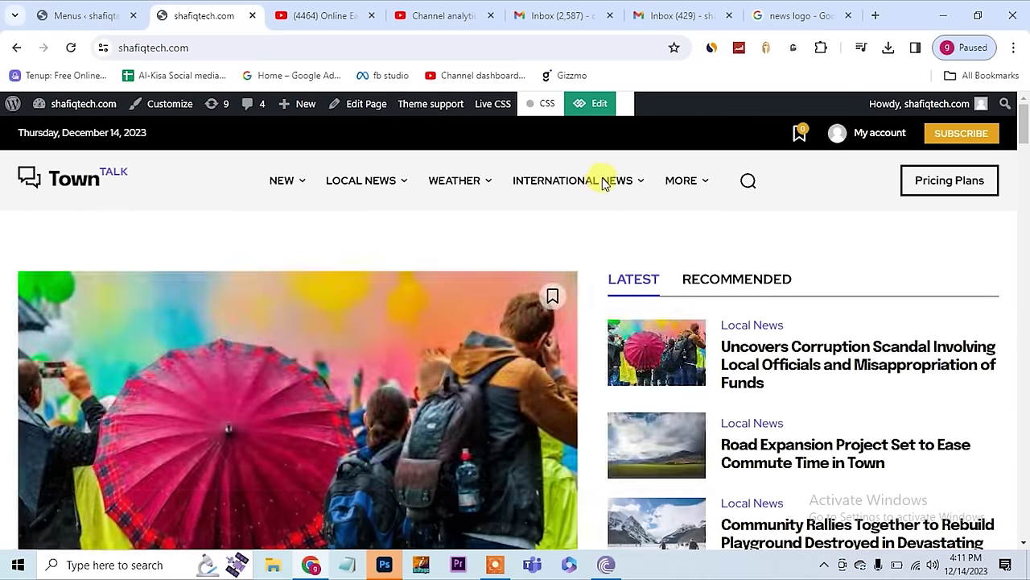
pyautogui.moveTo(674, 189)
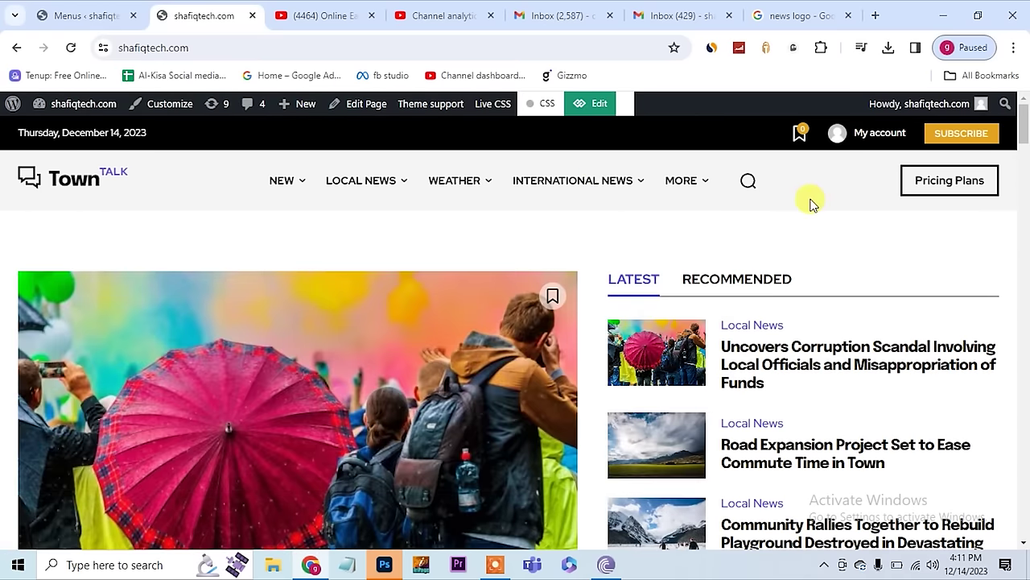
# - Examine the post previews under the New, Local News and Weather items in the live header
pyautogui.hotkey('ctrl', 'shift', 'Tab')
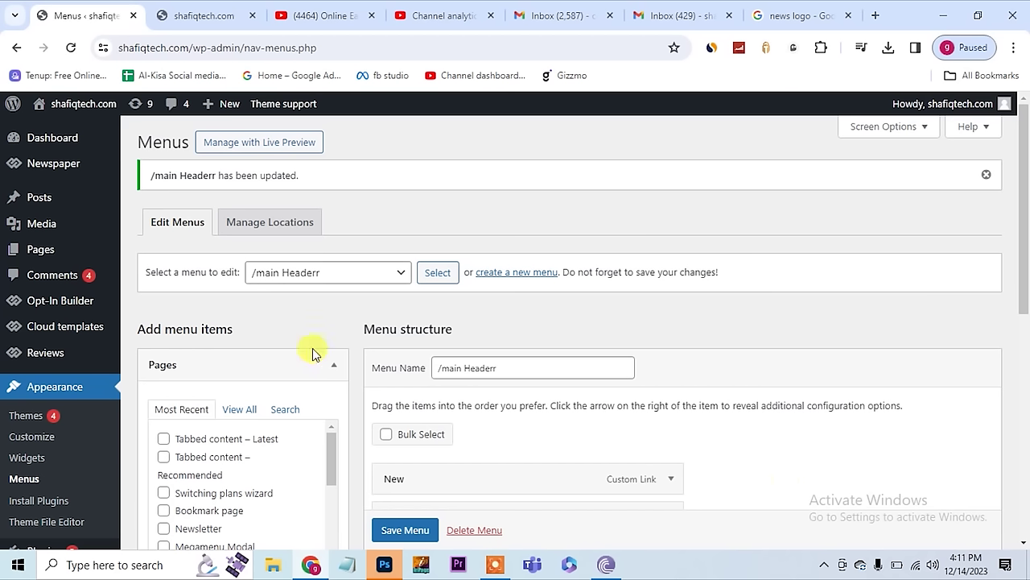
pyautogui.click(177, 24)
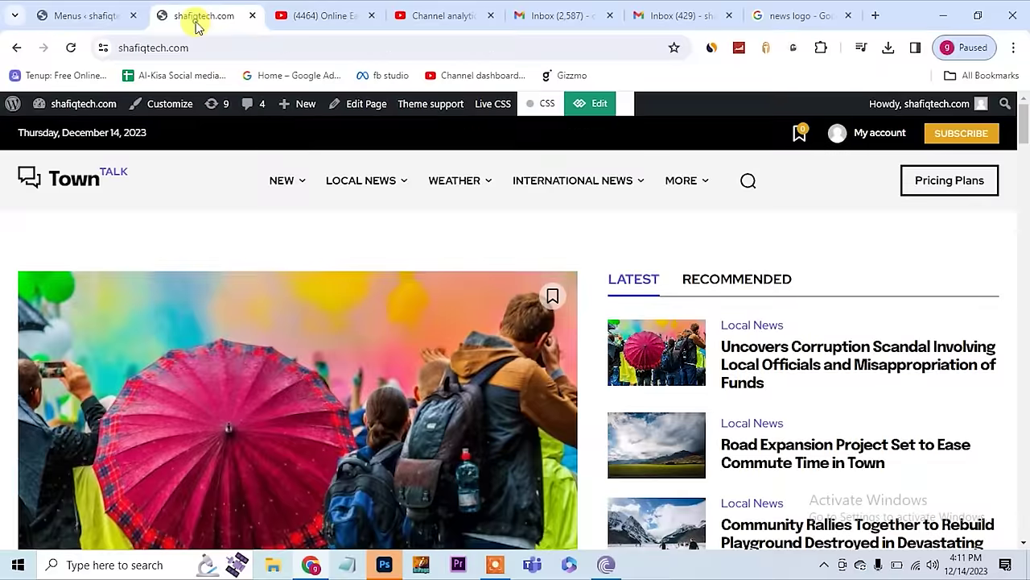
pyautogui.moveTo(322, 197)
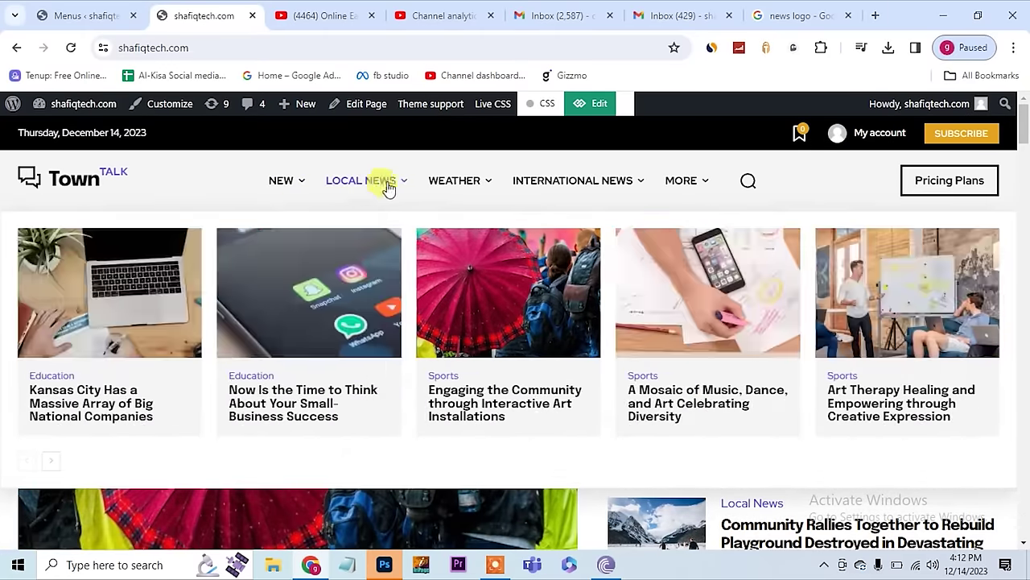
pyautogui.moveTo(475, 190)
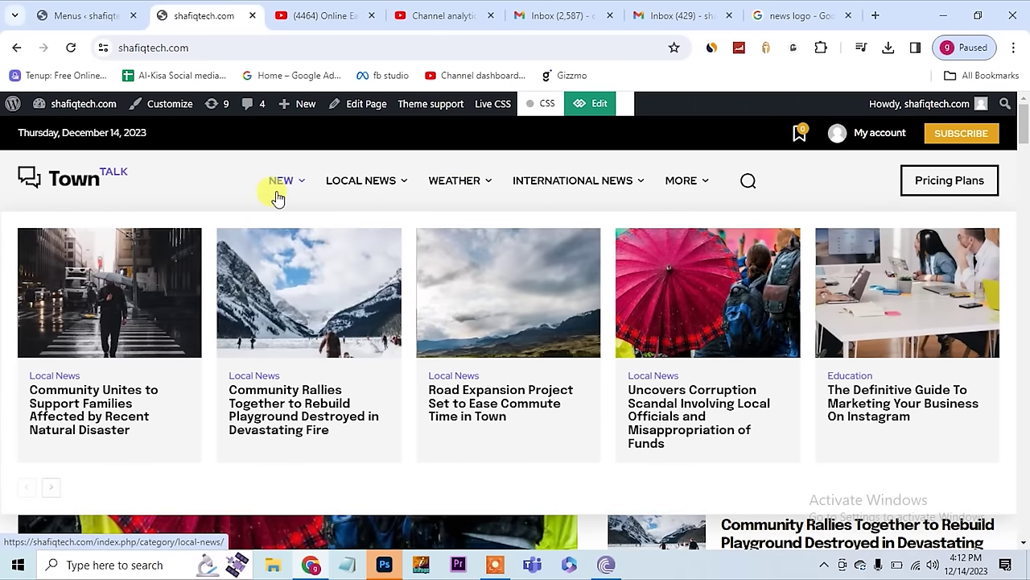
# - Return to the WordPress admin, open the list of all posts, and start a new post
pyautogui.hotkey('ctrl', 'shift', 'Tab')
pyautogui.moveTo(44, 200)
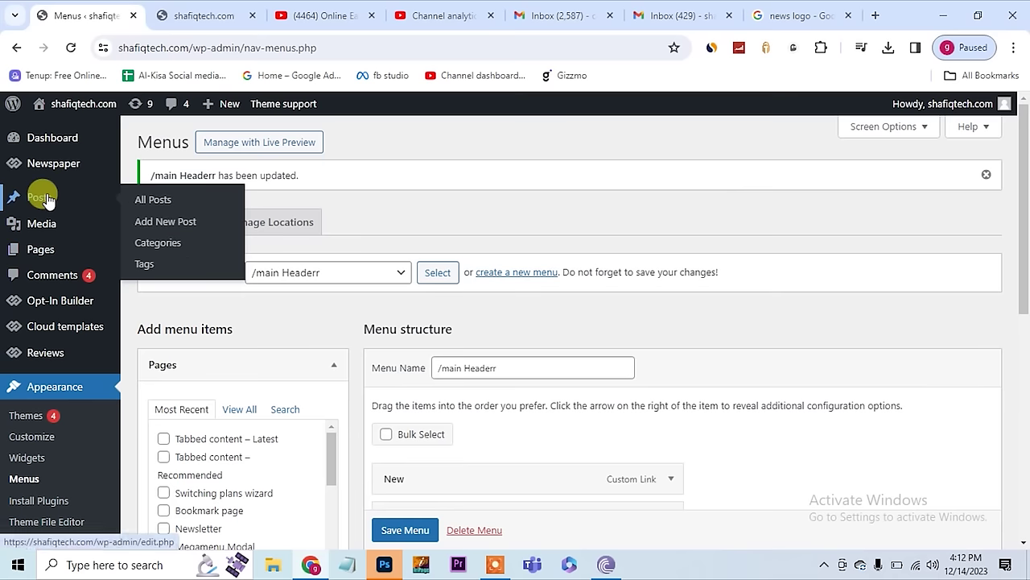
pyautogui.click(147, 204)
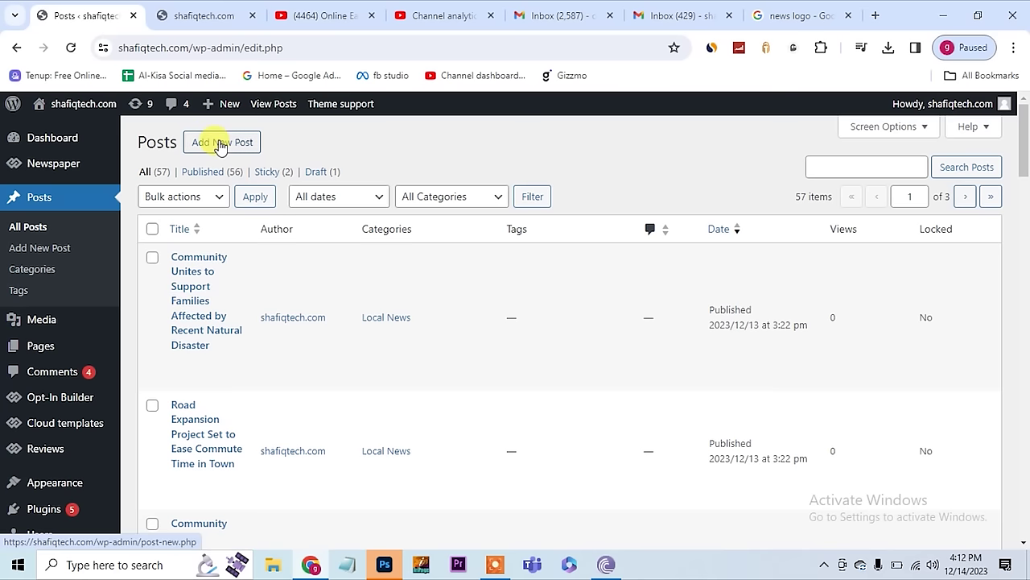
pyautogui.click(220, 144)
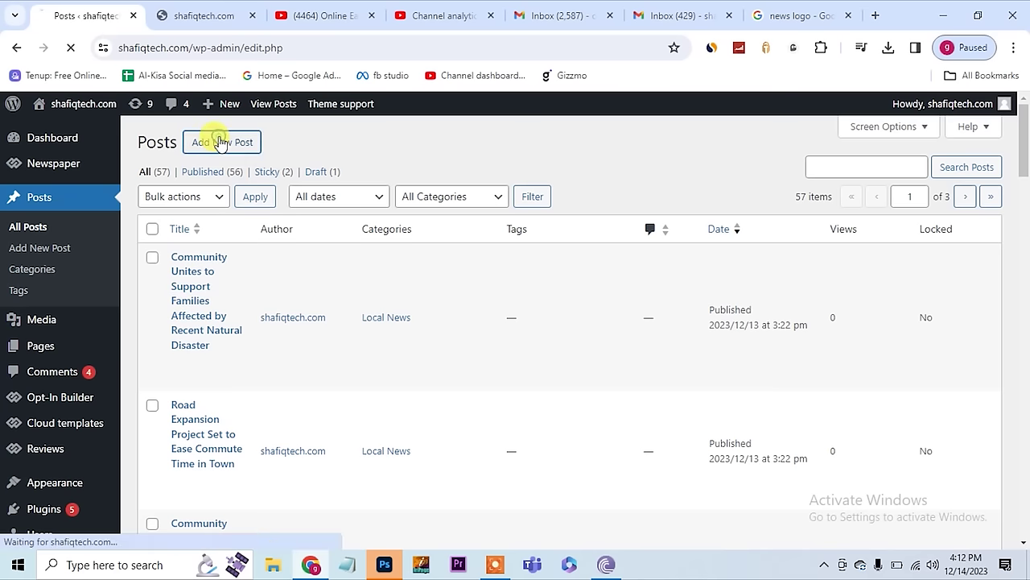
pyautogui.click(73, 211)
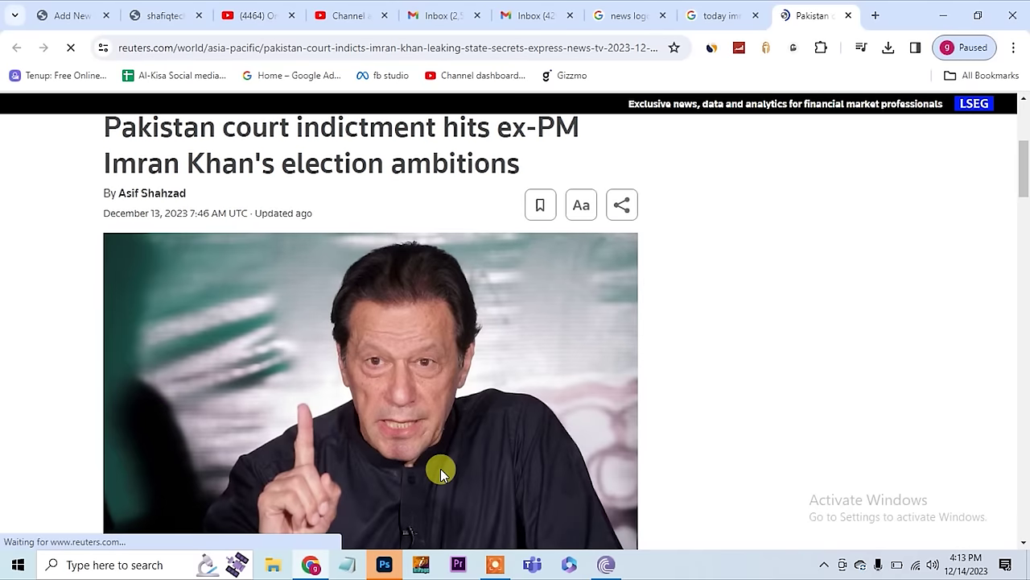
# - Read through the Reuters article on the Pakistan court indictment from the photo to the closing paragraphs
pyautogui.scroll(-3, 440, 471)
pyautogui.scroll(-1, 440, 472)
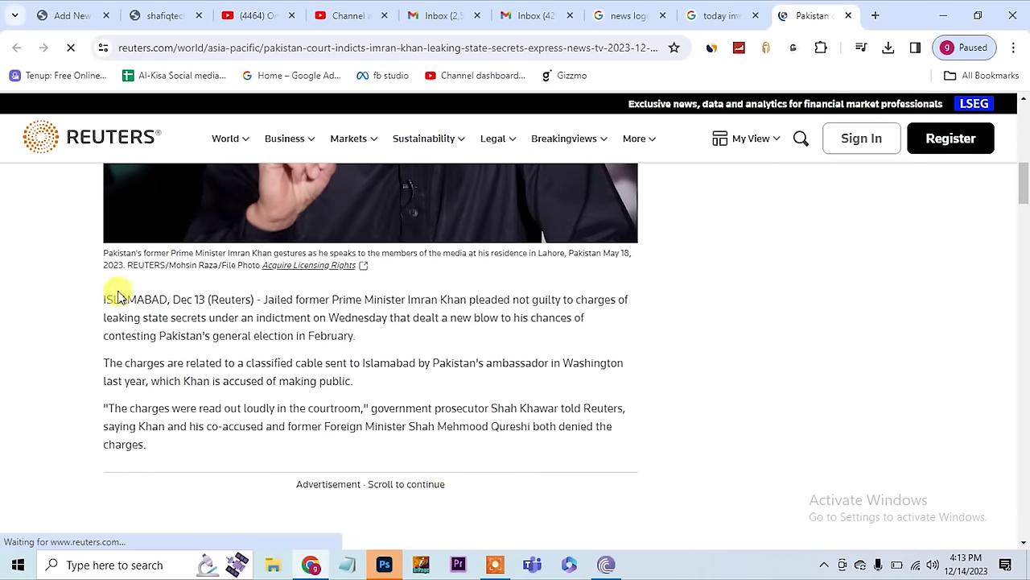
pyautogui.scroll(-8, 360, 447)
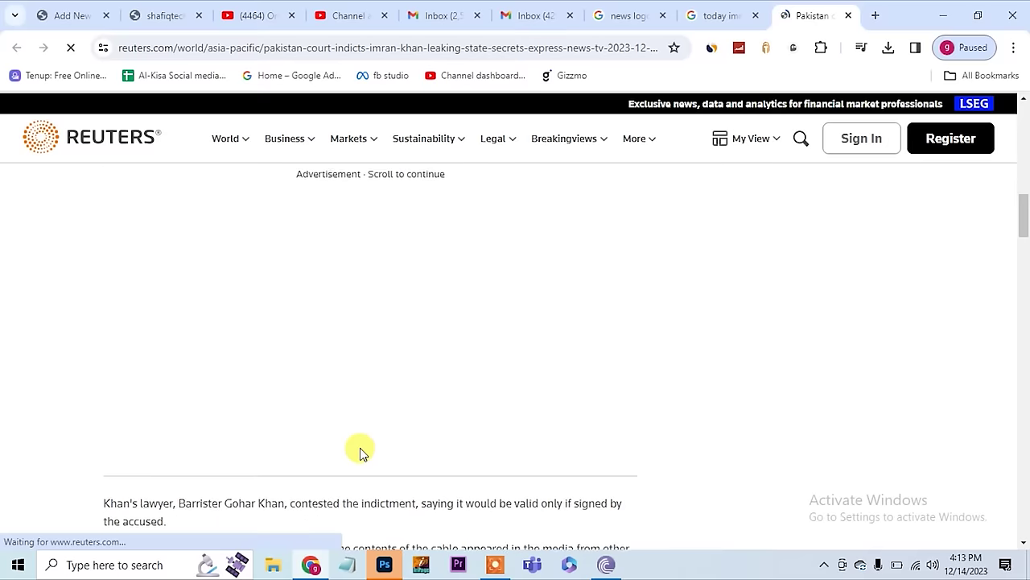
pyautogui.scroll(-8, 360, 448)
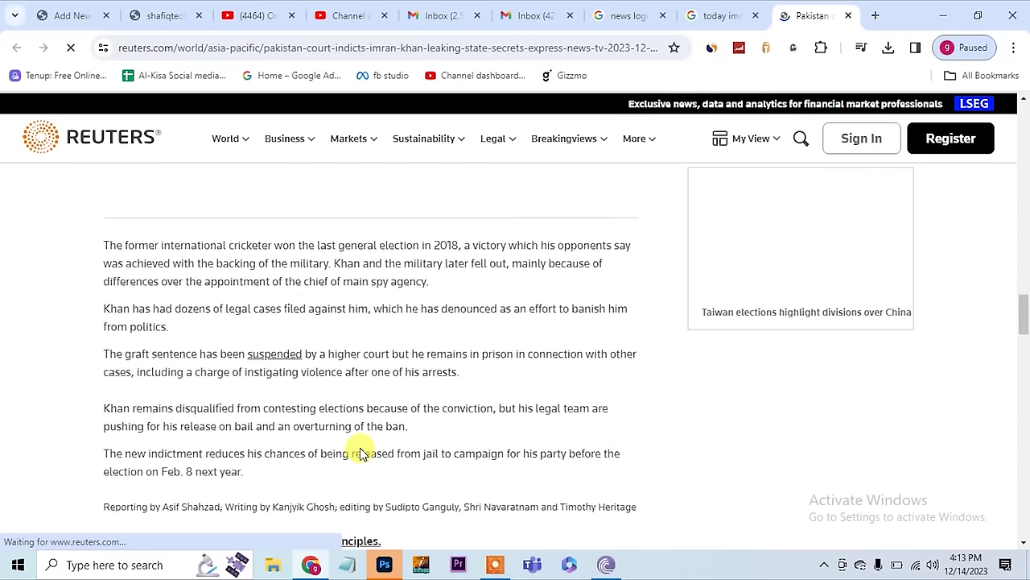
pyautogui.scroll(-4, 360, 447)
pyautogui.press('Home')
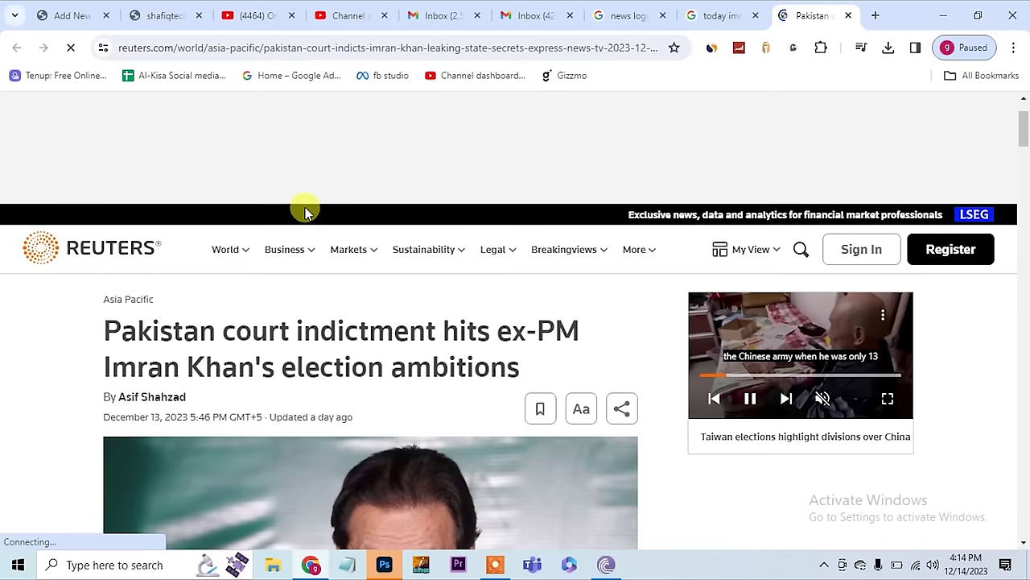
# - Copy the Reuters headline "Pakistan court indictment hits ex-PM Imran Khan's election ambitions" and paste it as the new post's title
pyautogui.moveTo(99, 335); pyautogui.dragTo(528, 363)
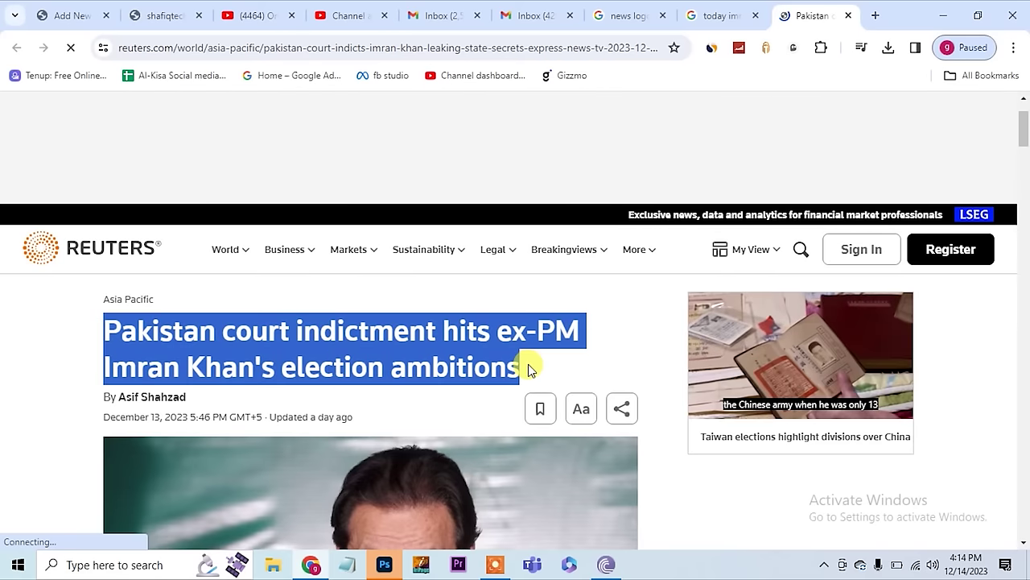
pyautogui.rightClick(430, 349)
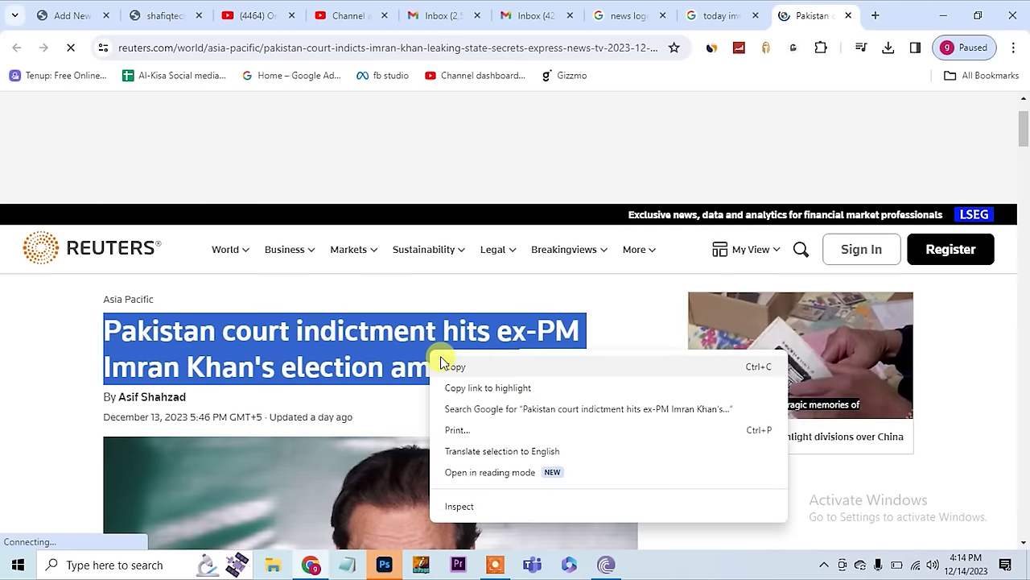
pyautogui.click(445, 364)
pyautogui.click(70, 15)
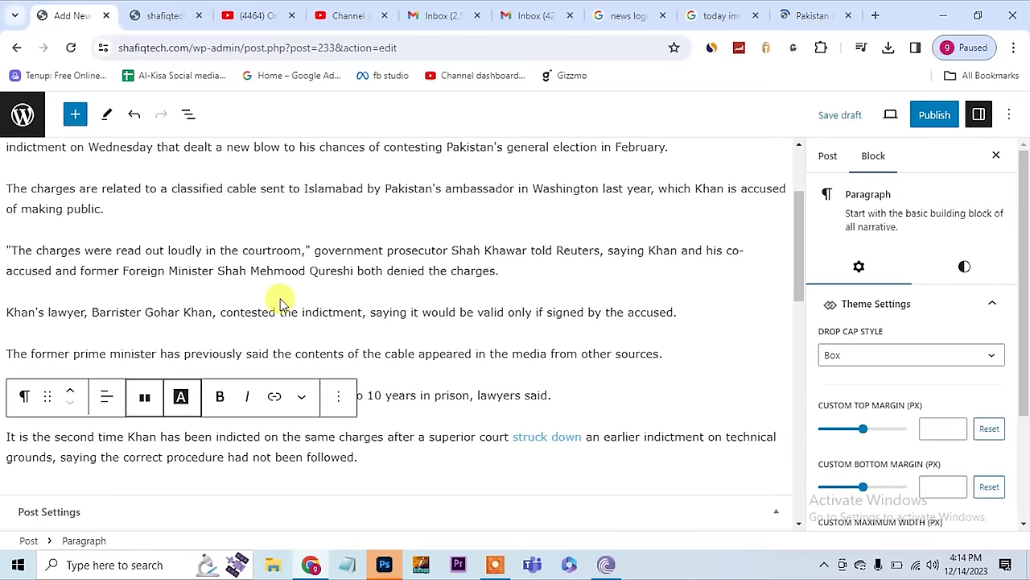
pyautogui.scroll(3, 276, 295)
pyautogui.click(26, 208)
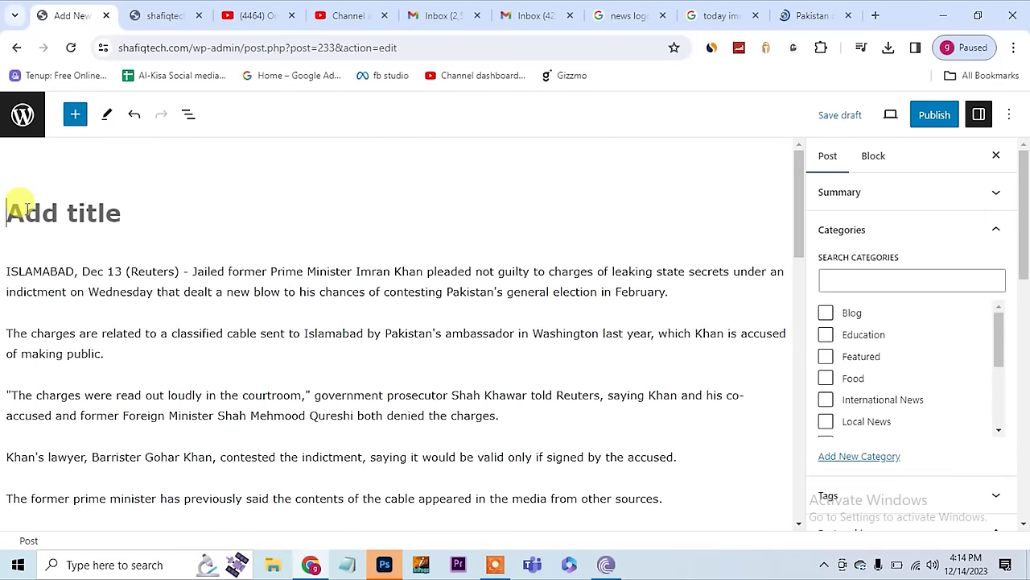
pyautogui.hotkey('ctrl', 'v')
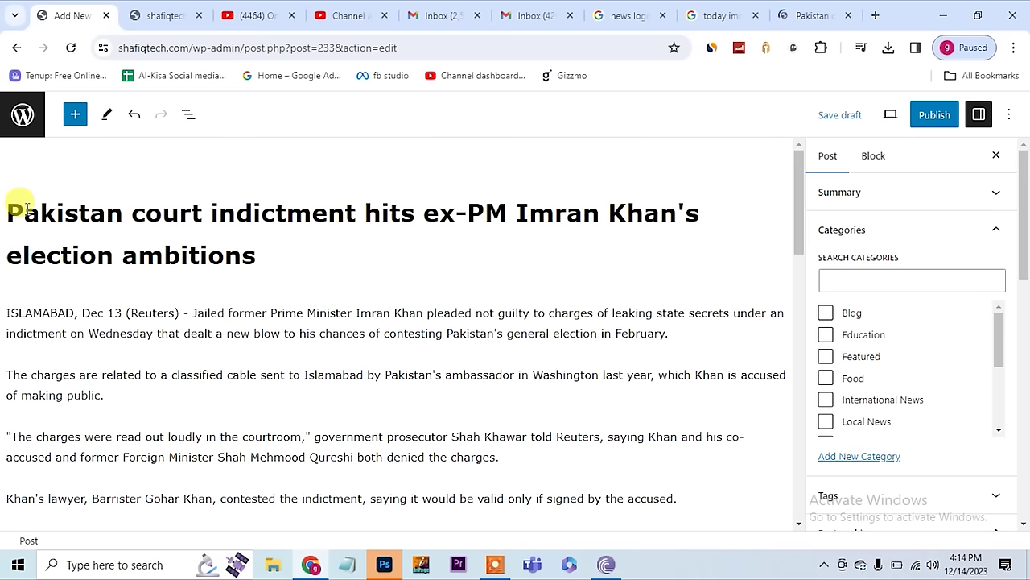
# - Insert an Image block after the paragraph about Khan's lawyer and upload "maxresdefault (1)" from Downloads into it
pyautogui.scroll(-3, 427, 463)
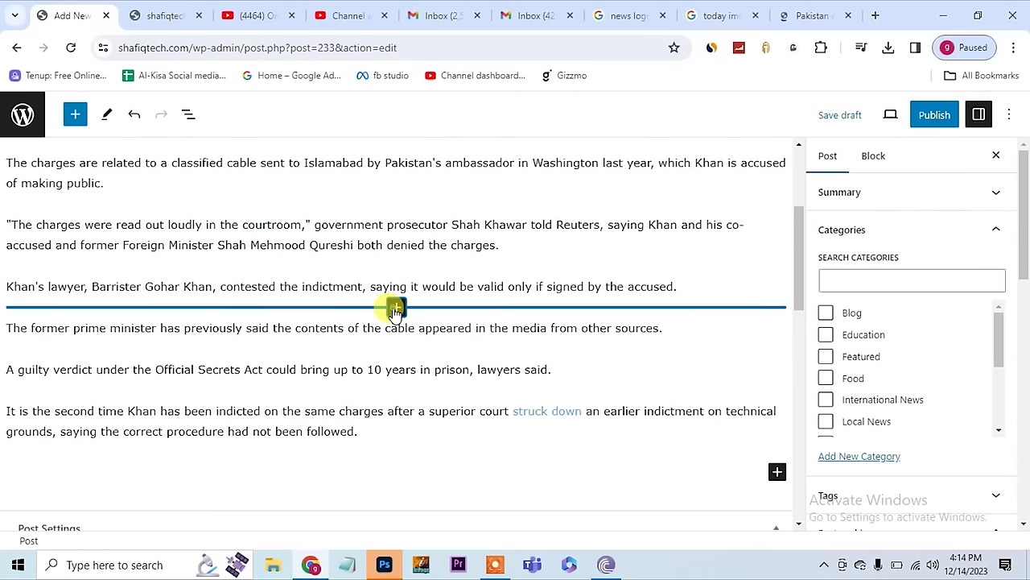
pyautogui.click(395, 308)
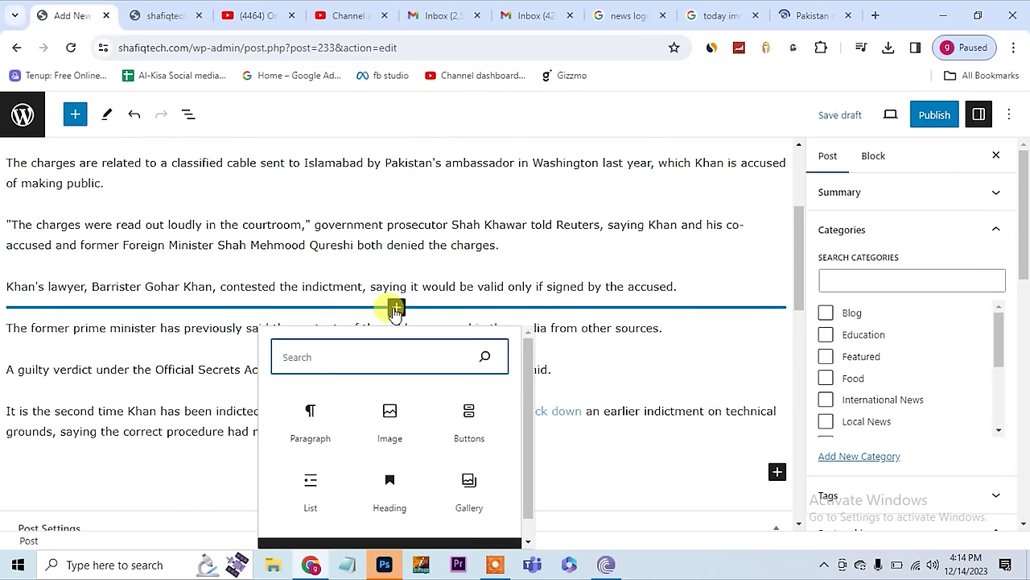
pyautogui.click(391, 427)
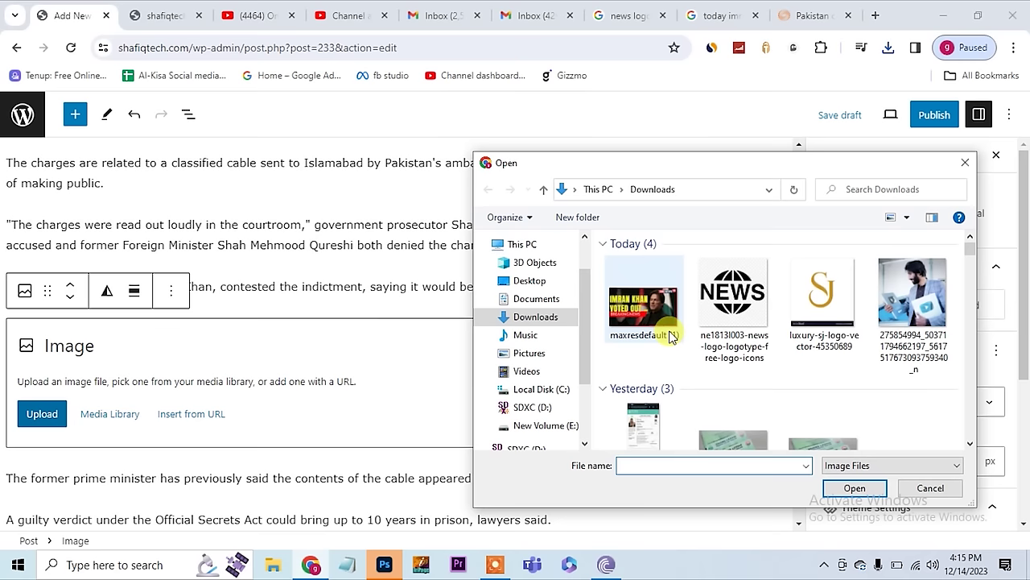
pyautogui.click(644, 306)
pyautogui.click(855, 488)
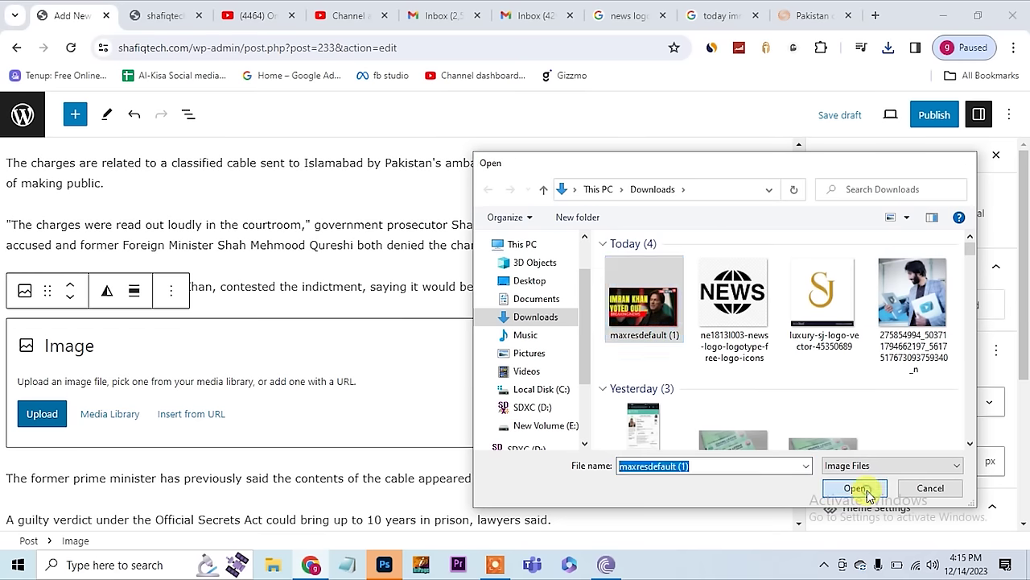
pyautogui.scroll(-4, 529, 413)
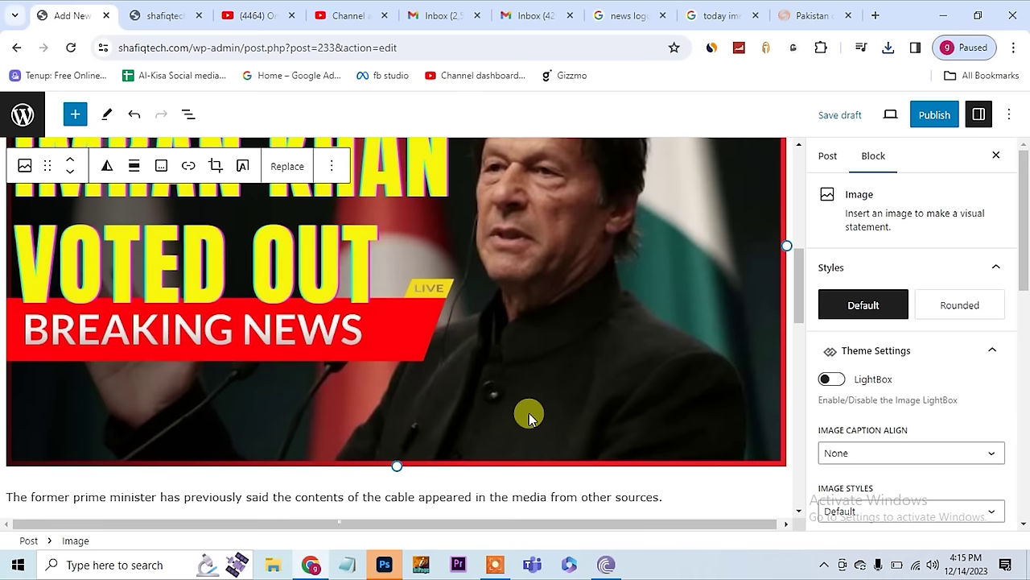
pyautogui.scroll(-1, 863, 416)
pyautogui.scroll(-10, 863, 416)
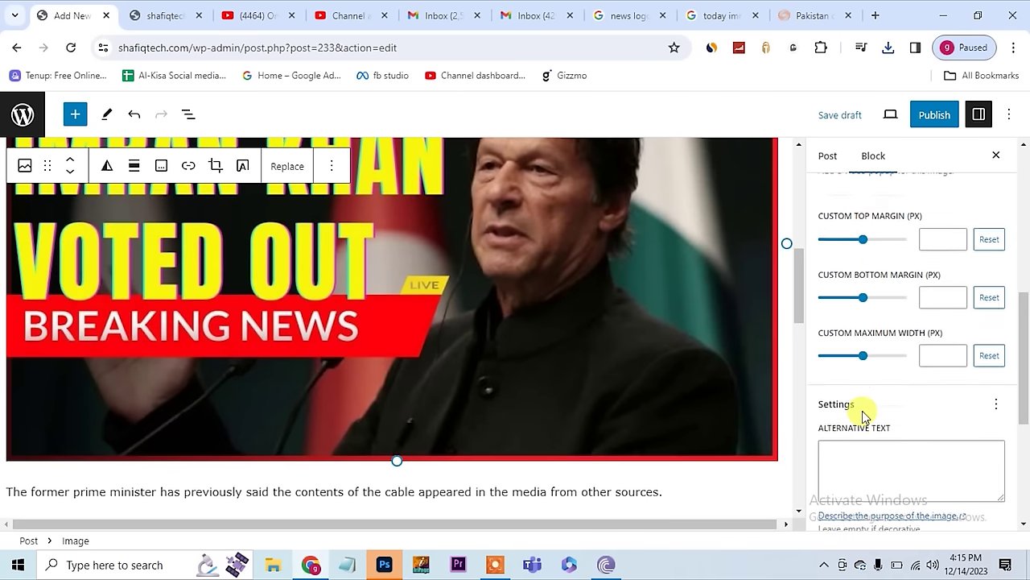
pyautogui.scroll(-1, 862, 410)
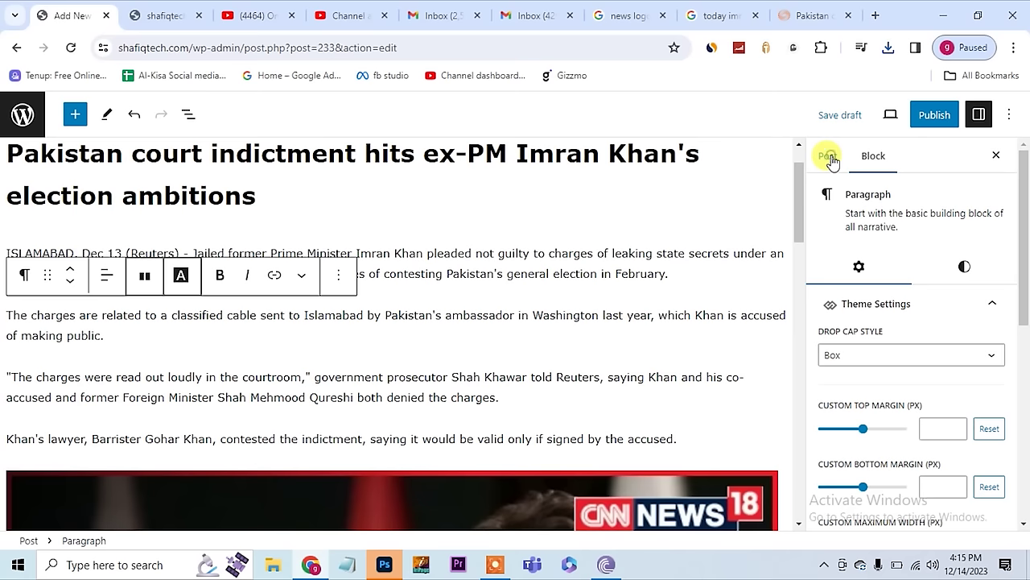
# - Set maxresdefault-1.jpg from the Media Library as the post's featured image
pyautogui.click(828, 156)
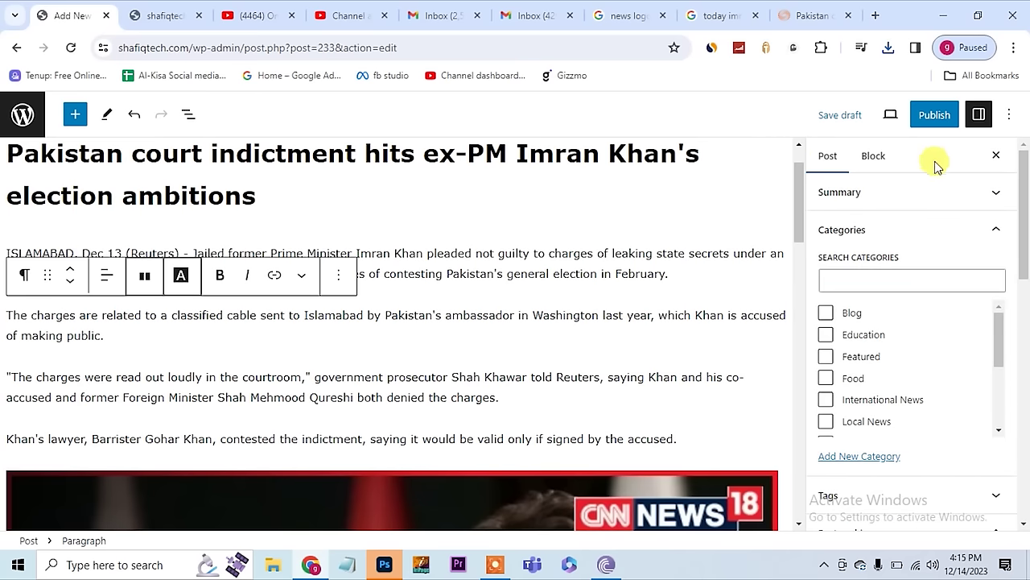
pyautogui.moveTo(1028, 256); pyautogui.dragTo(1005, 356)
pyautogui.click(886, 314)
pyautogui.click(89, 274)
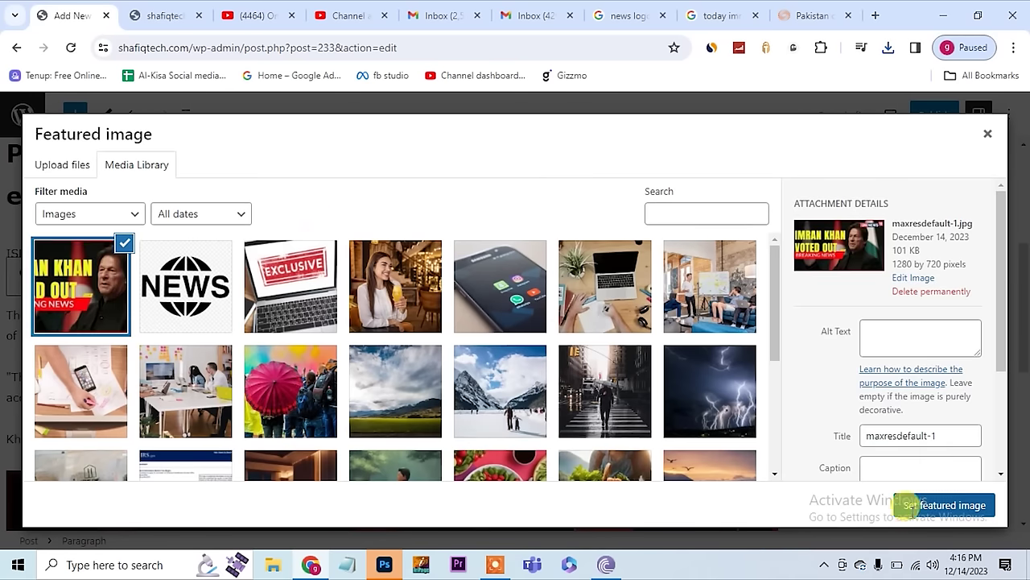
pyautogui.click(908, 505)
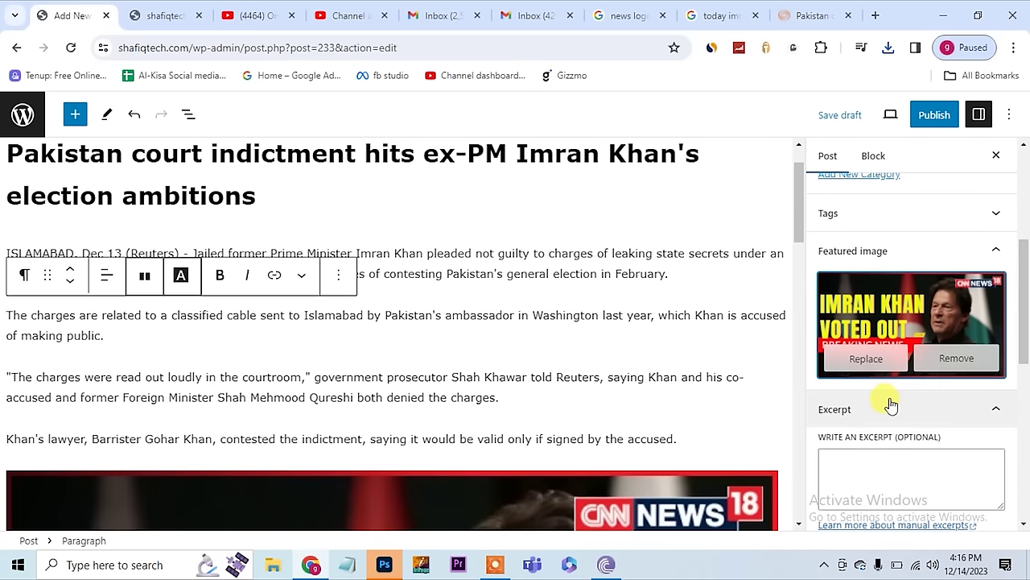
# - Assign the post to the Local News category and look through the remaining categories
pyautogui.scroll(3, 891, 405)
pyautogui.moveTo(1026, 286); pyautogui.dragTo(1020, 262)
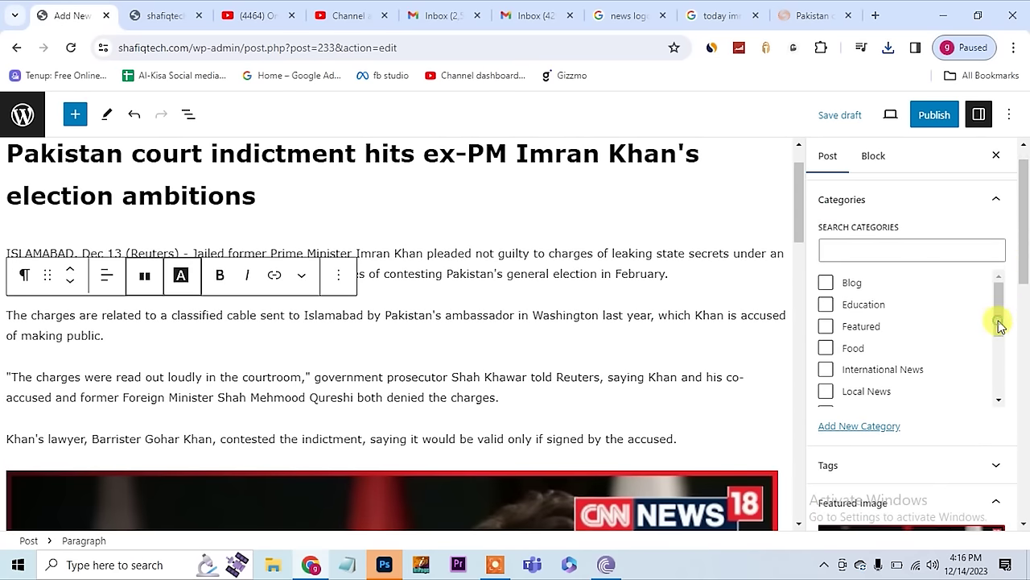
pyautogui.scroll(-1, 998, 325)
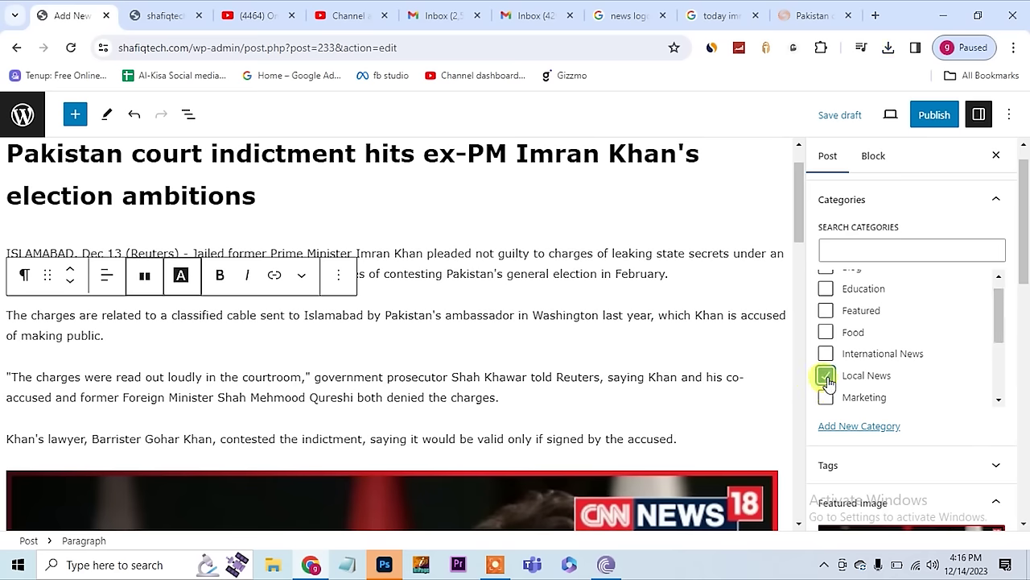
pyautogui.scroll(-3, 828, 382)
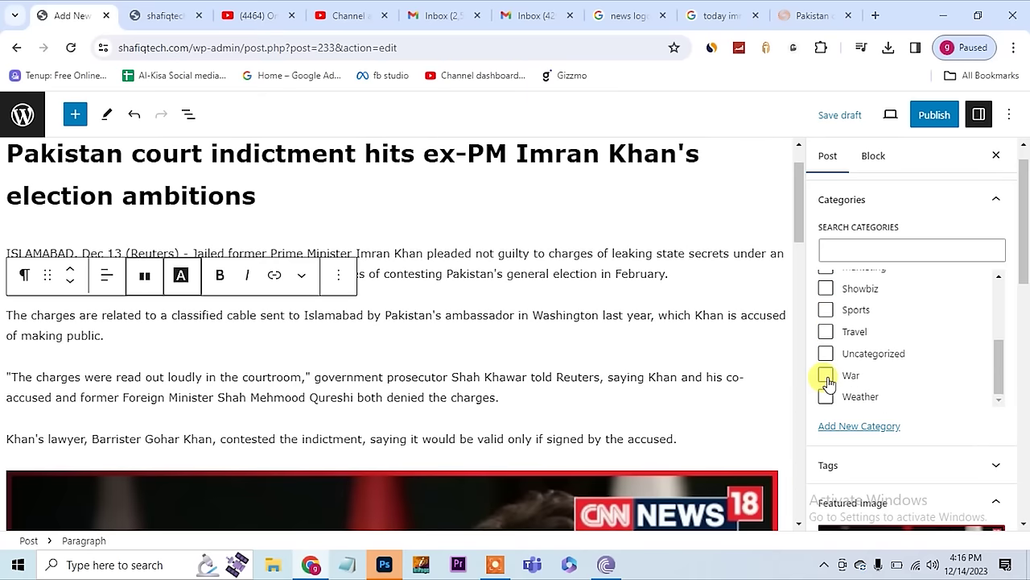
pyautogui.scroll(4, 829, 381)
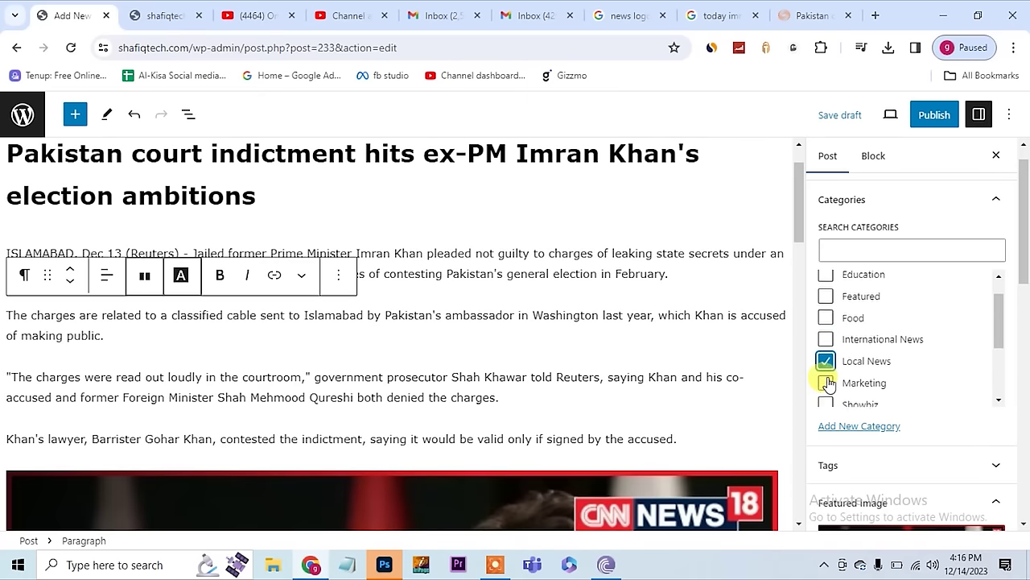
# - Publish the post with public visibility and switch to the live homepage to check it
pyautogui.click(935, 115)
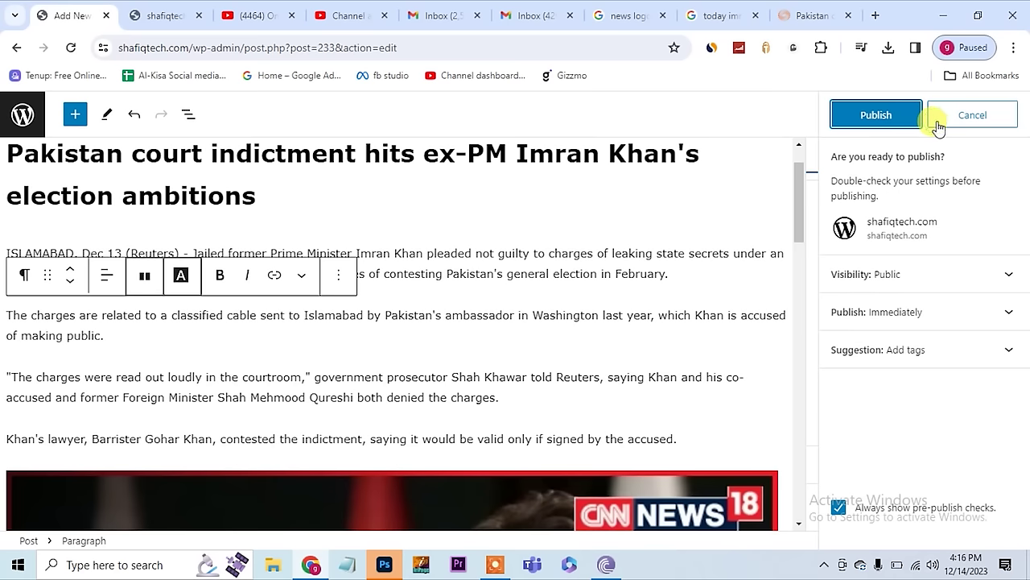
pyautogui.click(878, 117)
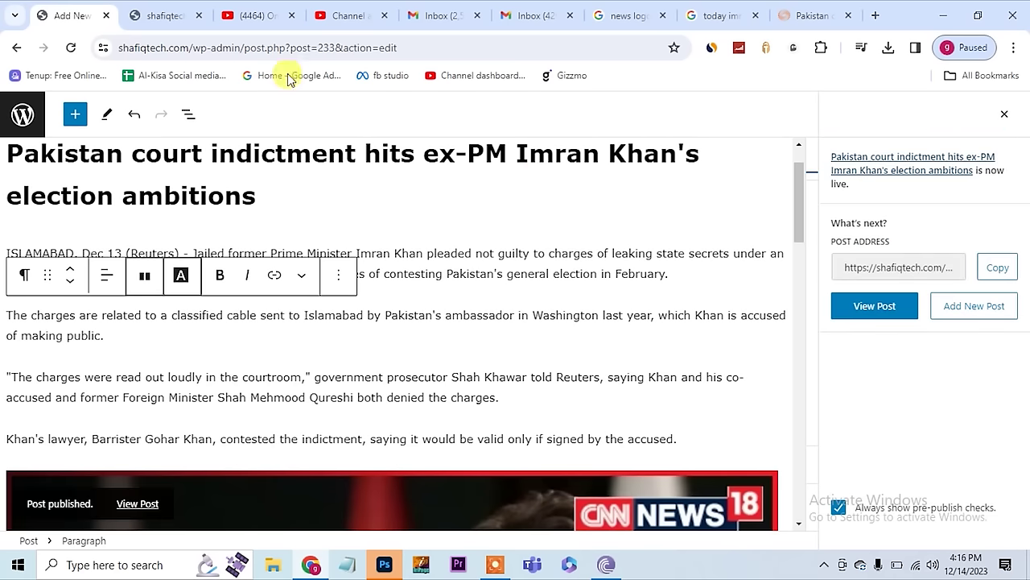
pyautogui.click(163, 16)
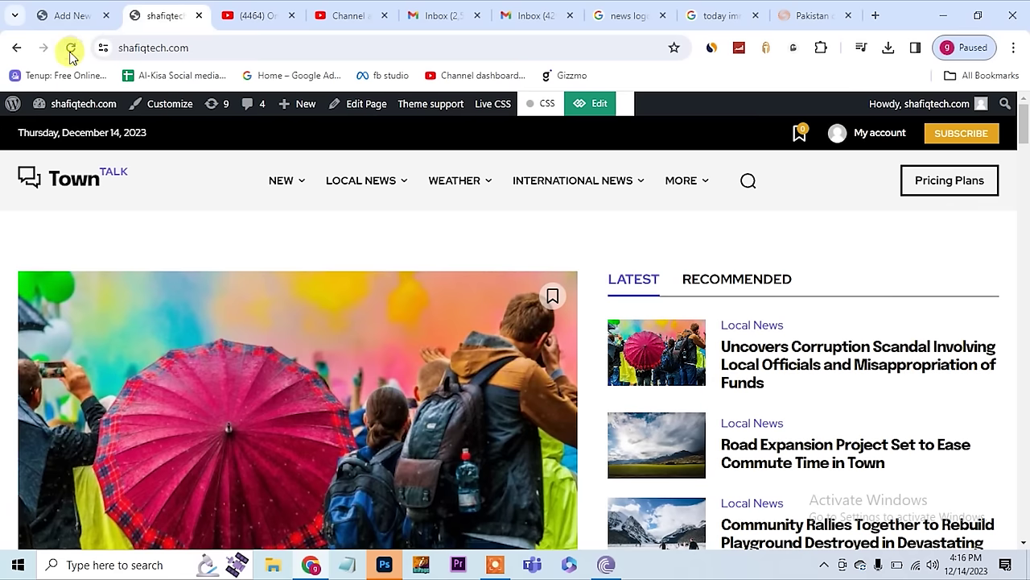
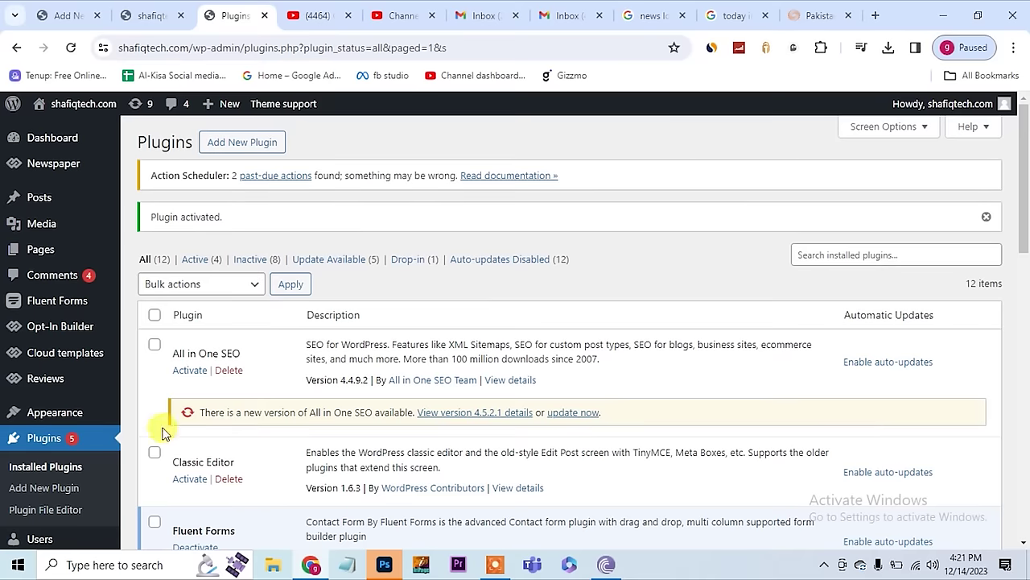
# - Create and save a new Fluent Forms form from the basic contact form template, copying its shortcode
pyautogui.moveTo(46, 310)
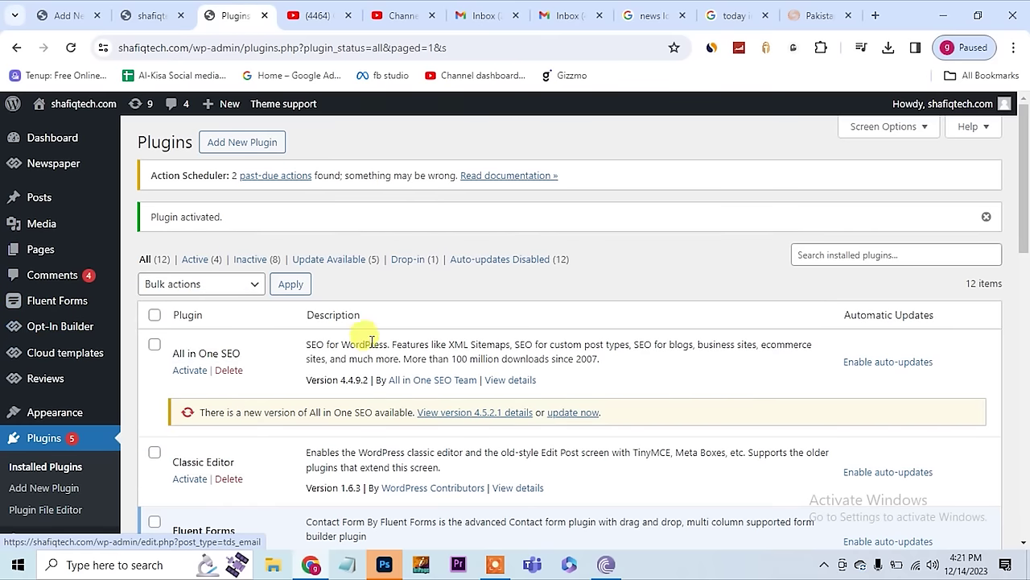
pyautogui.scroll(-2, 184, 392)
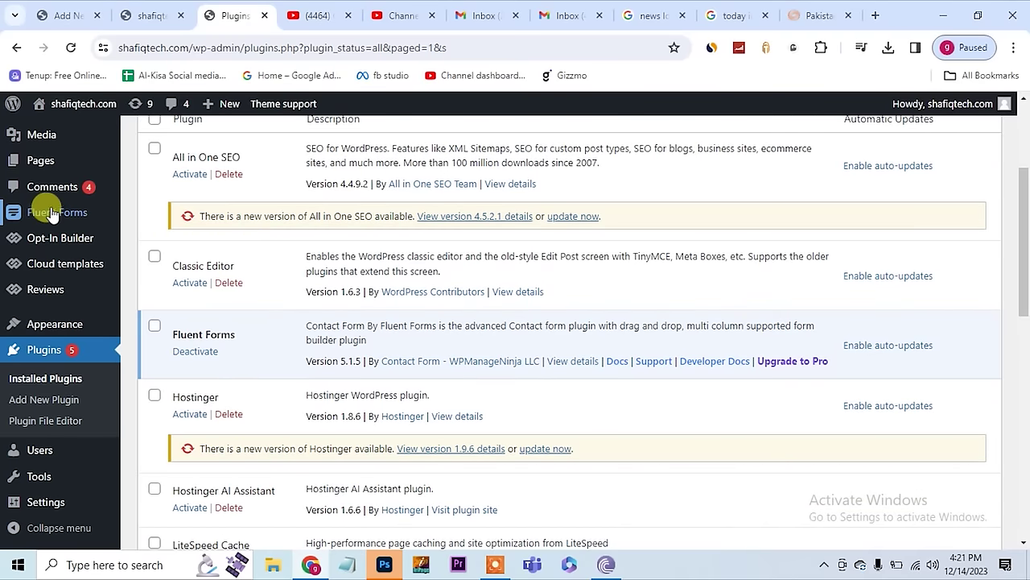
pyautogui.moveTo(50, 216)
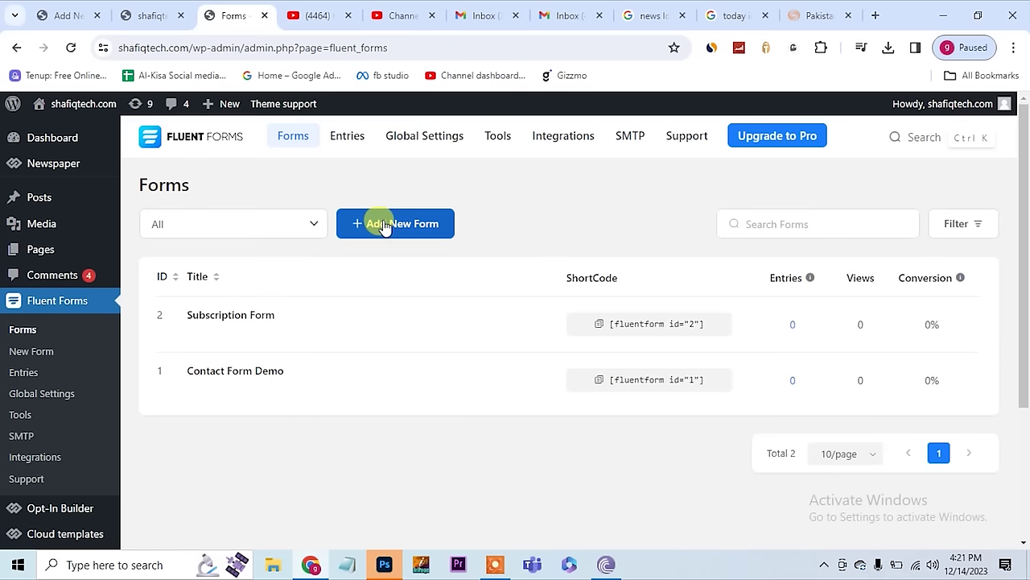
pyautogui.click(384, 226)
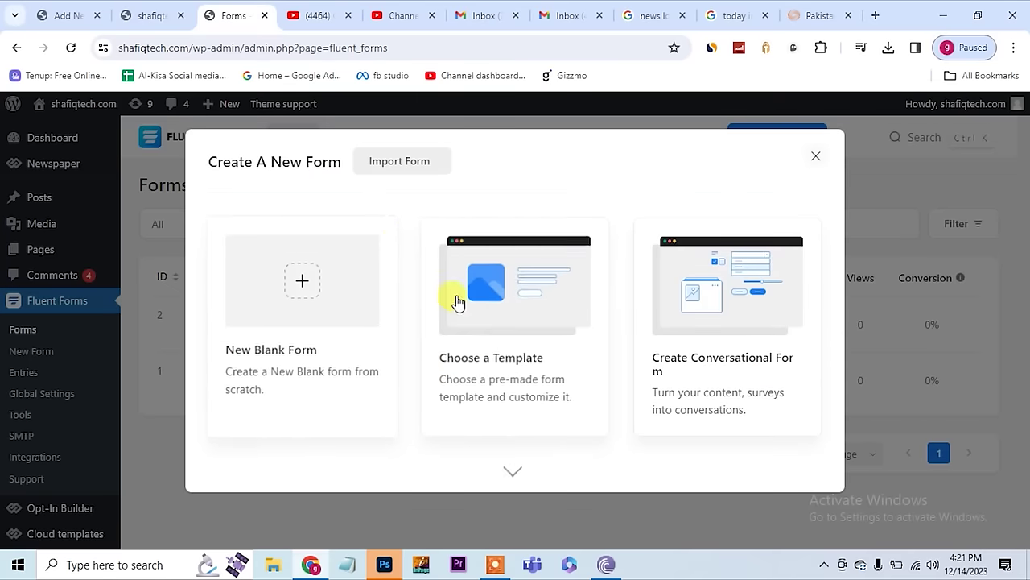
pyautogui.click(475, 335)
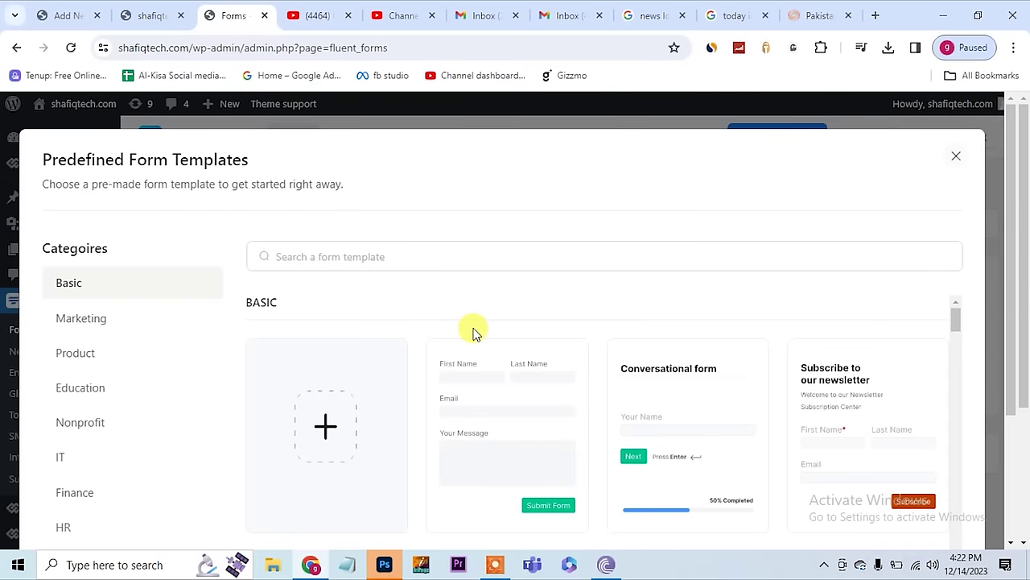
pyautogui.scroll(-2, 473, 334)
pyautogui.click(491, 370)
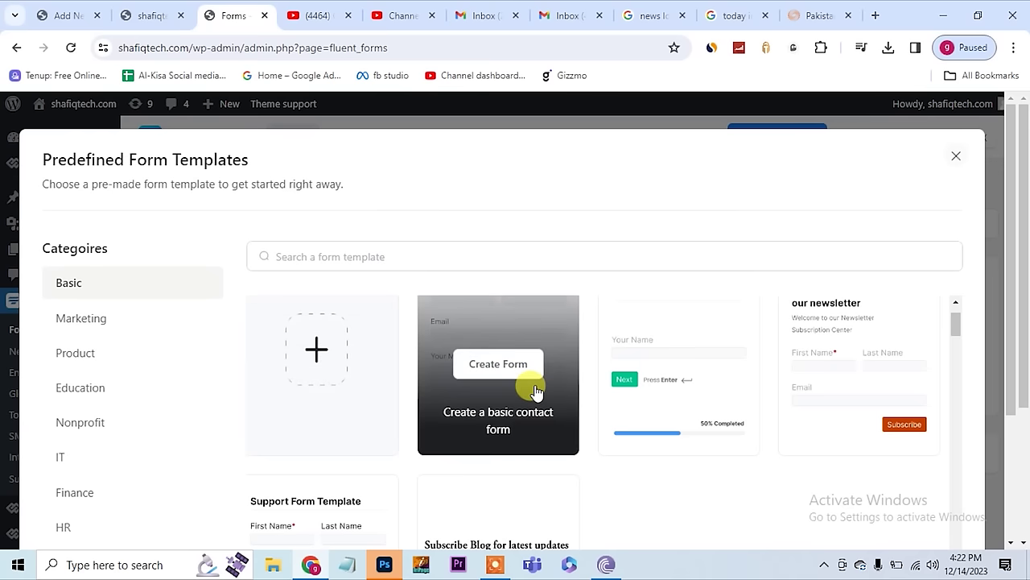
pyautogui.click(491, 367)
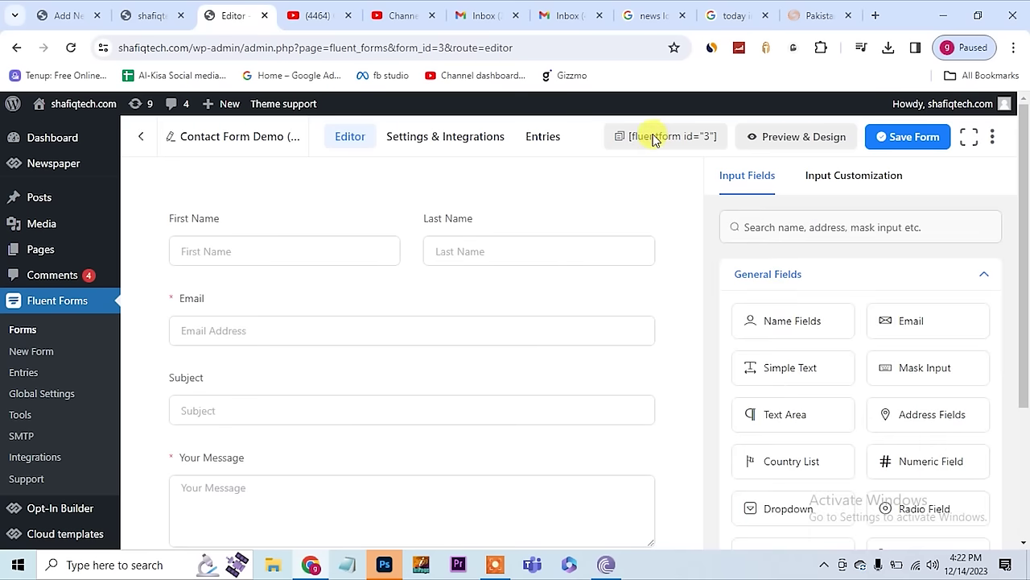
pyautogui.click(620, 141)
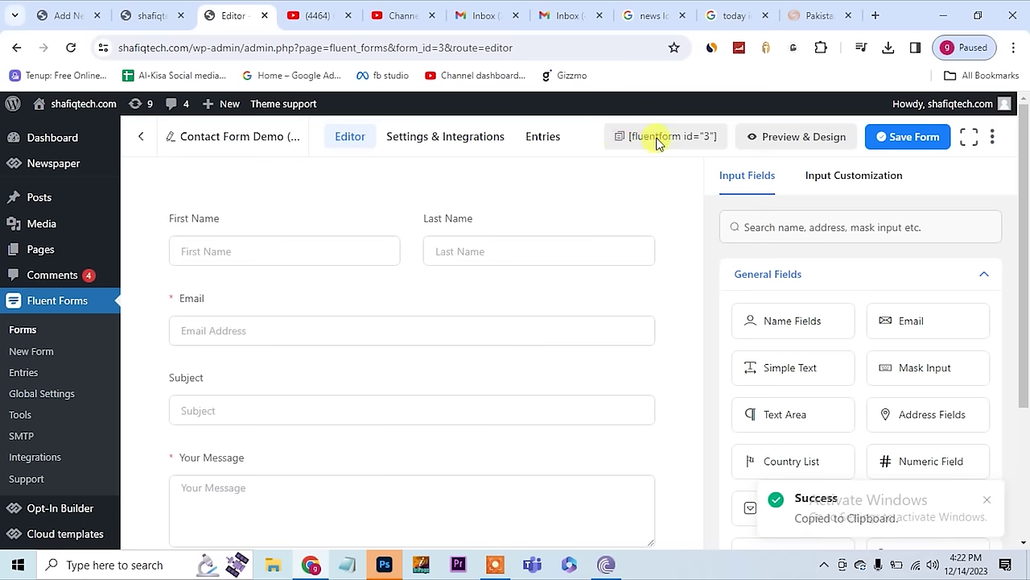
pyautogui.click(656, 140)
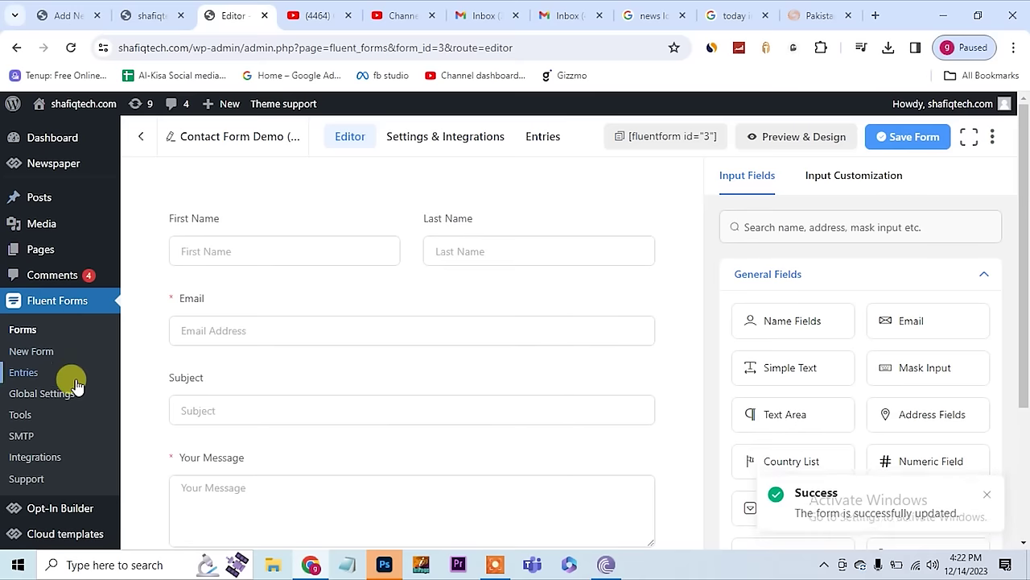
# - Add a new page titled "Contact Us", insert the shortcode [fluentform id="3"] as its content and publish it
pyautogui.moveTo(32, 251)
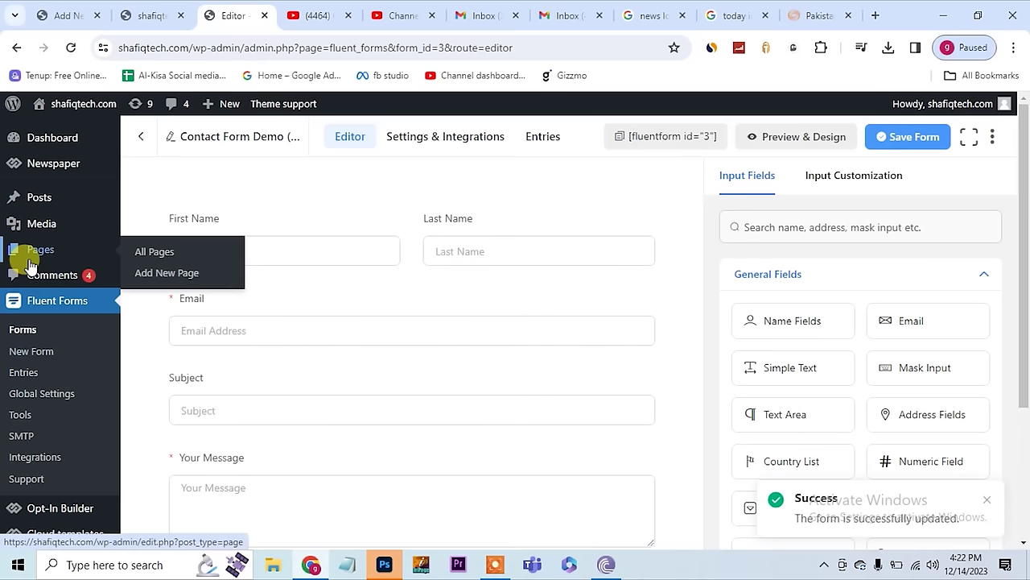
pyautogui.click(163, 258)
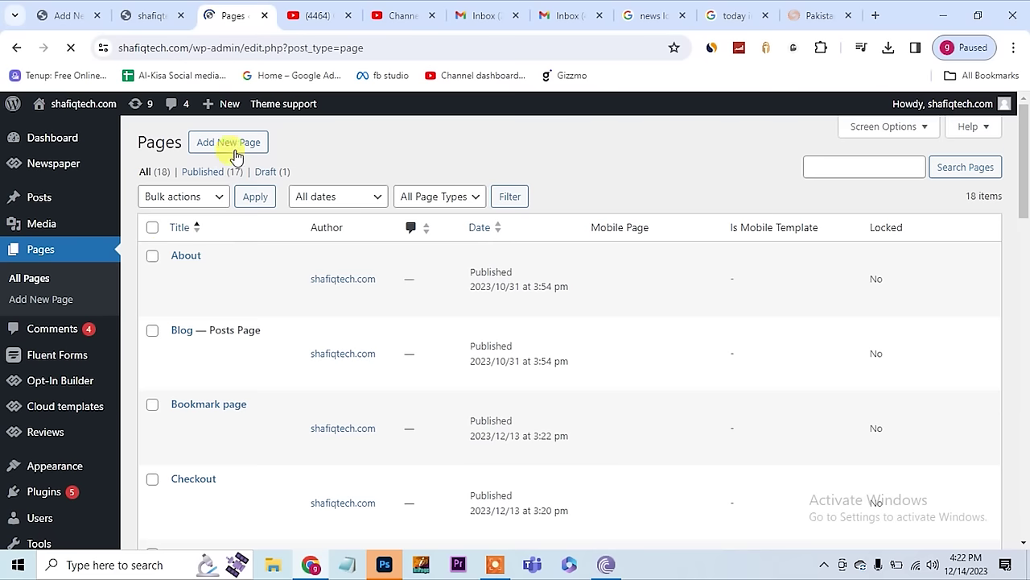
pyautogui.click(210, 148)
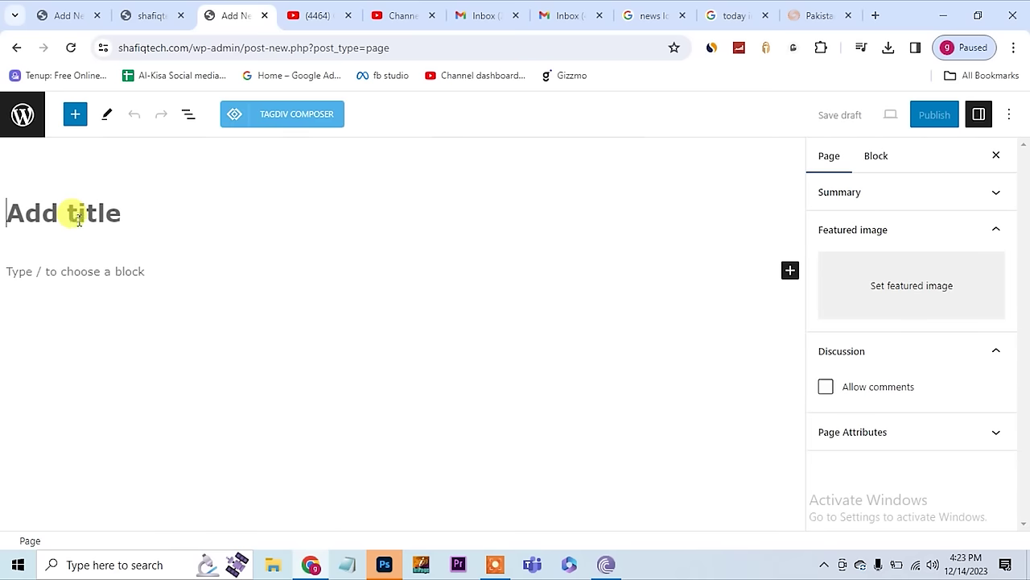
pyautogui.write('Contact Us')
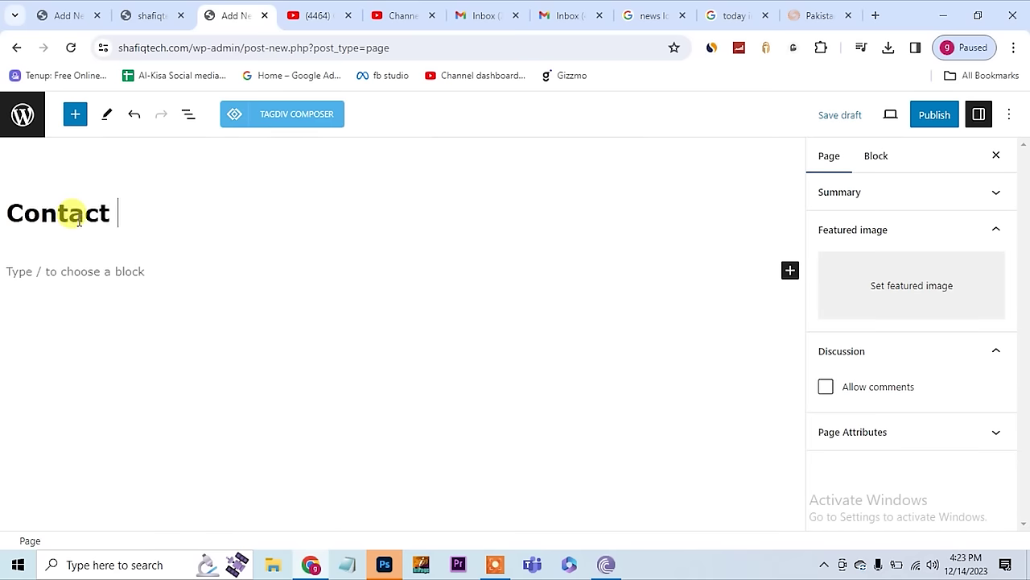
pyautogui.click(97, 272)
pyautogui.hotkey('ctrl', 'v')
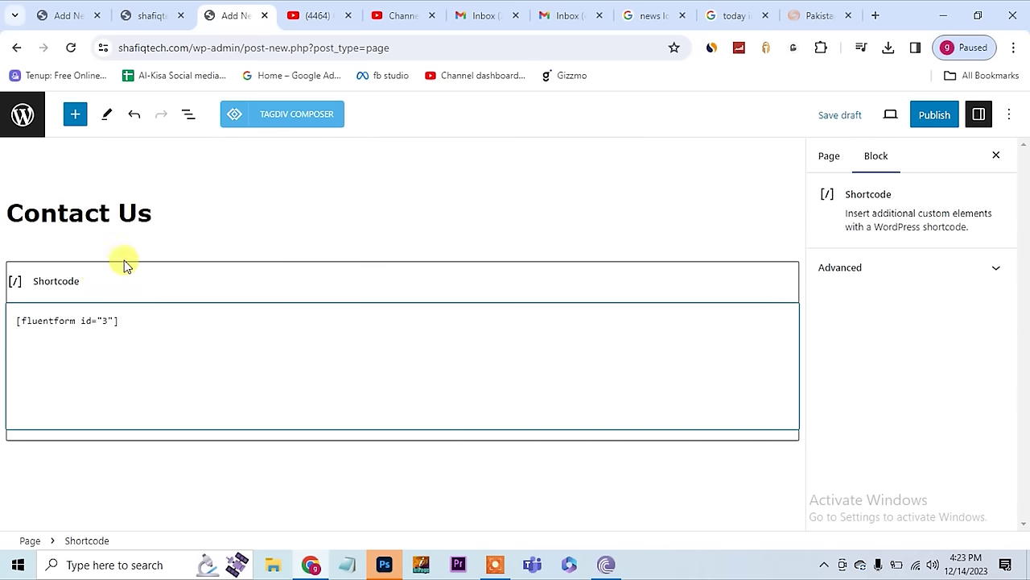
pyautogui.click(935, 115)
pyautogui.click(878, 114)
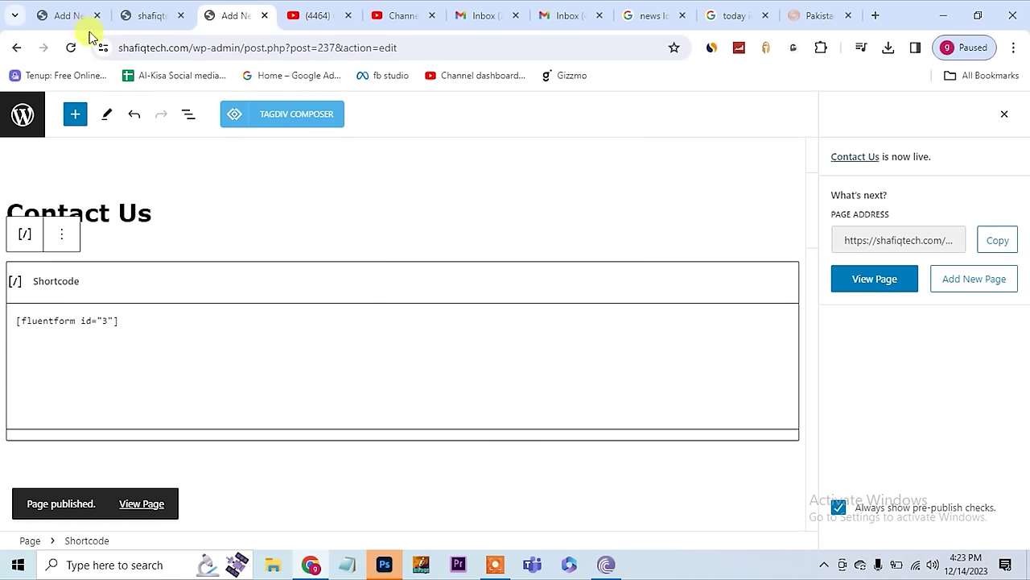
# - Start another new page in a separate browser tab and title it "About Us"
pyautogui.click(143, 17)
pyautogui.click(241, 18)
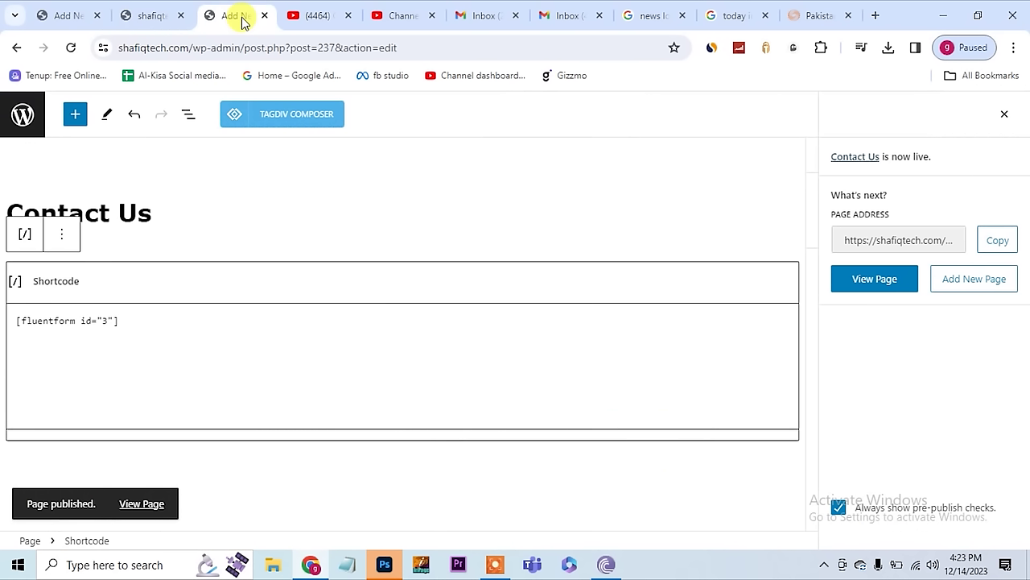
pyautogui.click(149, 15)
pyautogui.moveTo(64, 237)
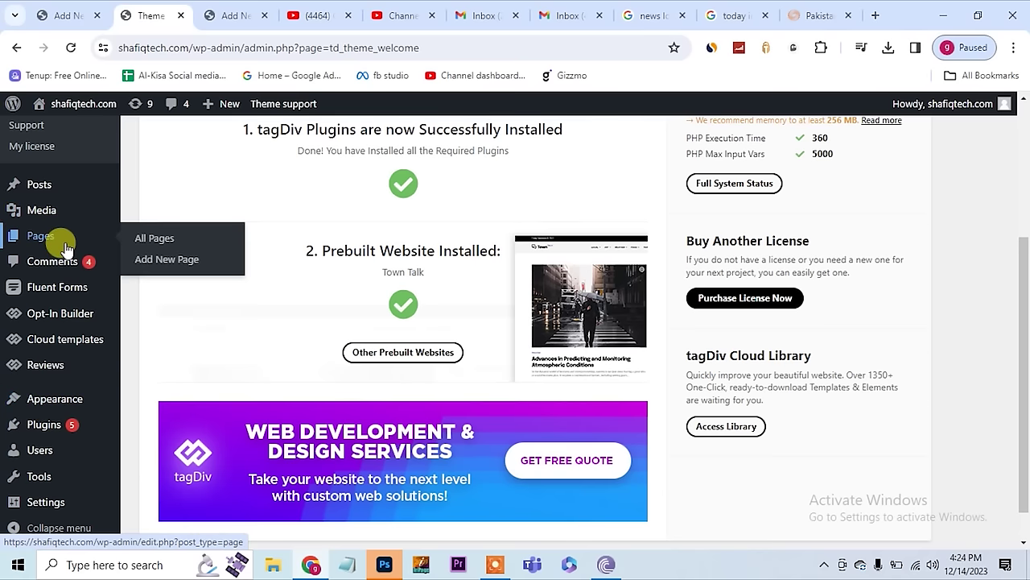
pyautogui.click(186, 260)
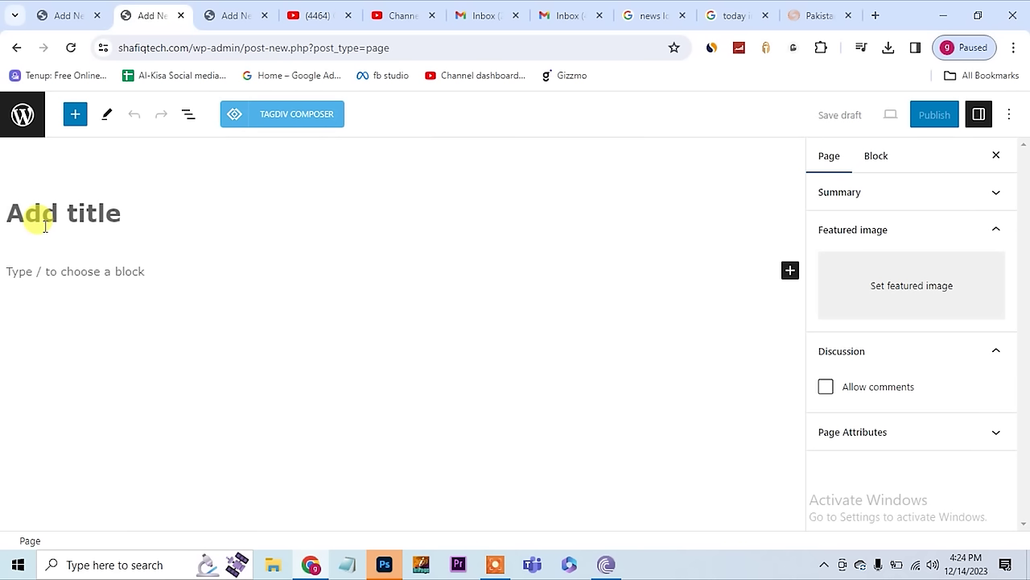
pyautogui.write('A')
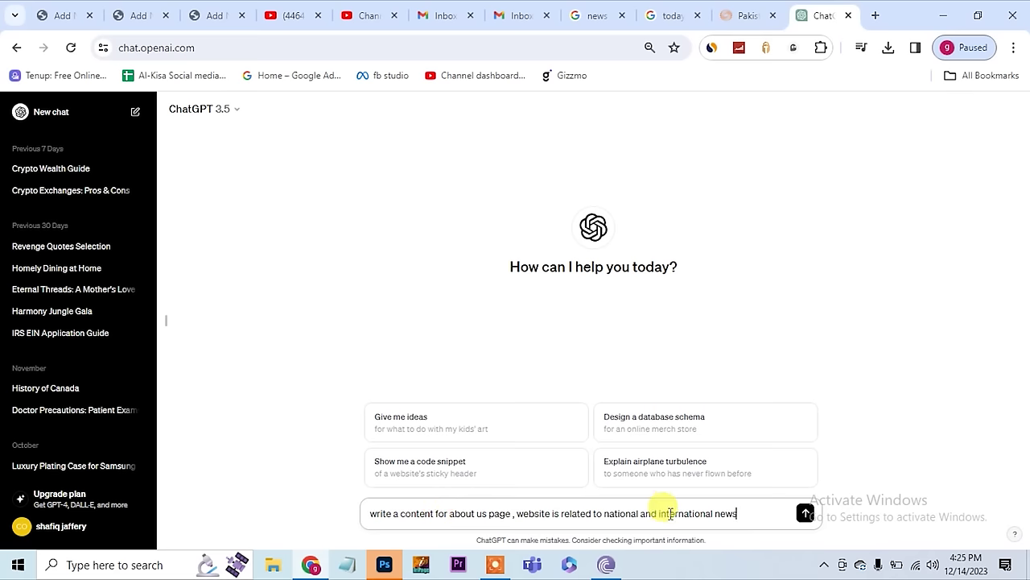
# - Have ChatGPT write About Us content for a national and international news website, copy it and review the website name placeholders
pyautogui.press('Return')
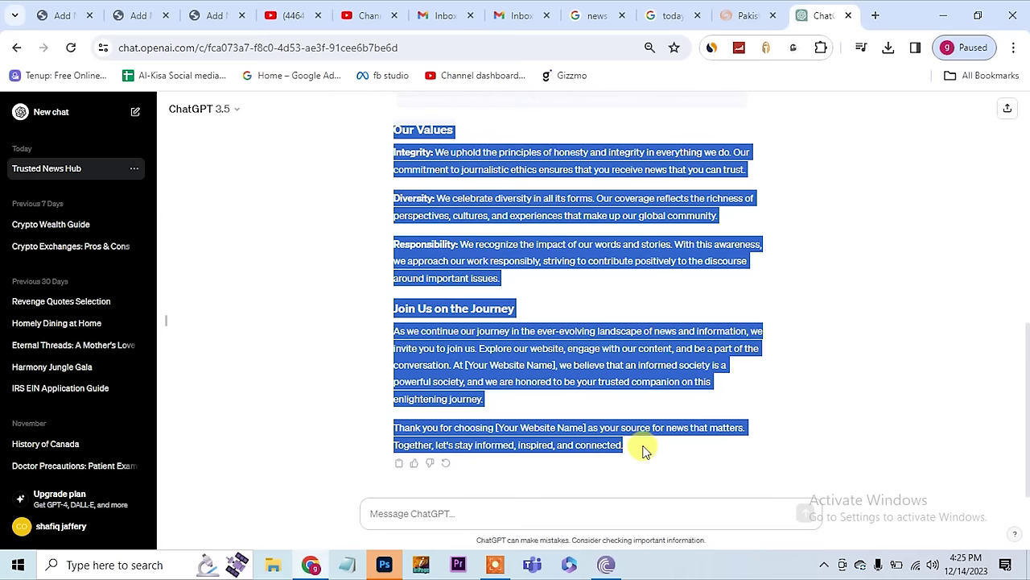
pyautogui.scroll(9, 587, 249)
pyautogui.click(587, 256)
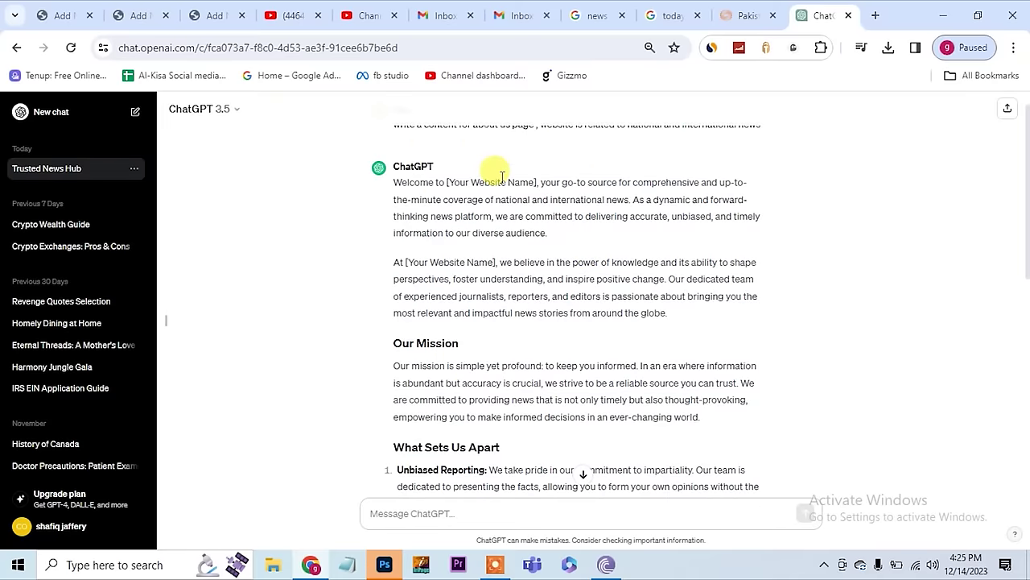
pyautogui.moveTo(455, 182); pyautogui.dragTo(534, 182)
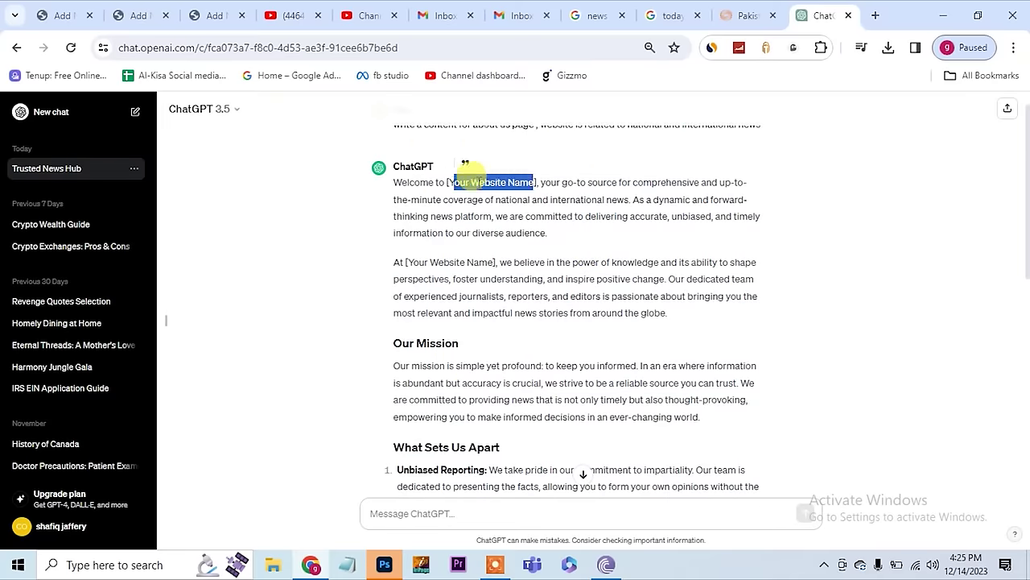
pyautogui.moveTo(445, 262); pyautogui.dragTo(496, 262)
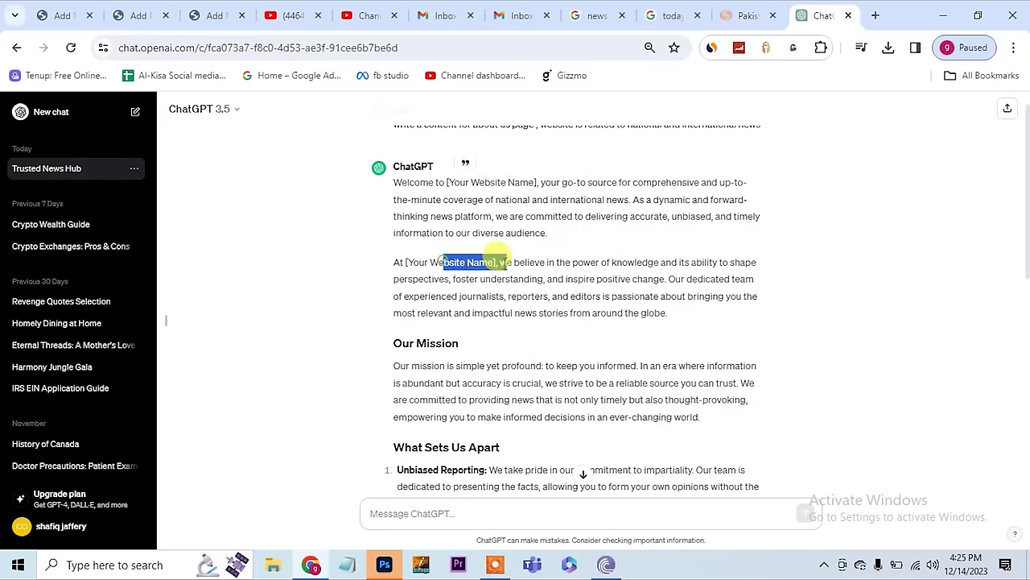
# - Paste the generated text into the body of the About Us page and publish the page
pyautogui.click(138, 15)
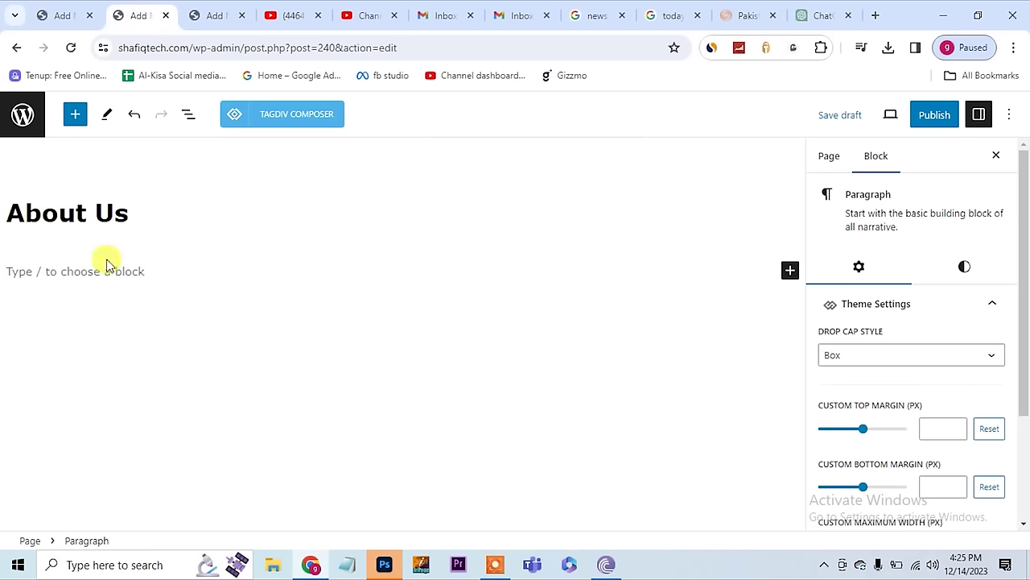
pyautogui.hotkey('ctrl', 'v')
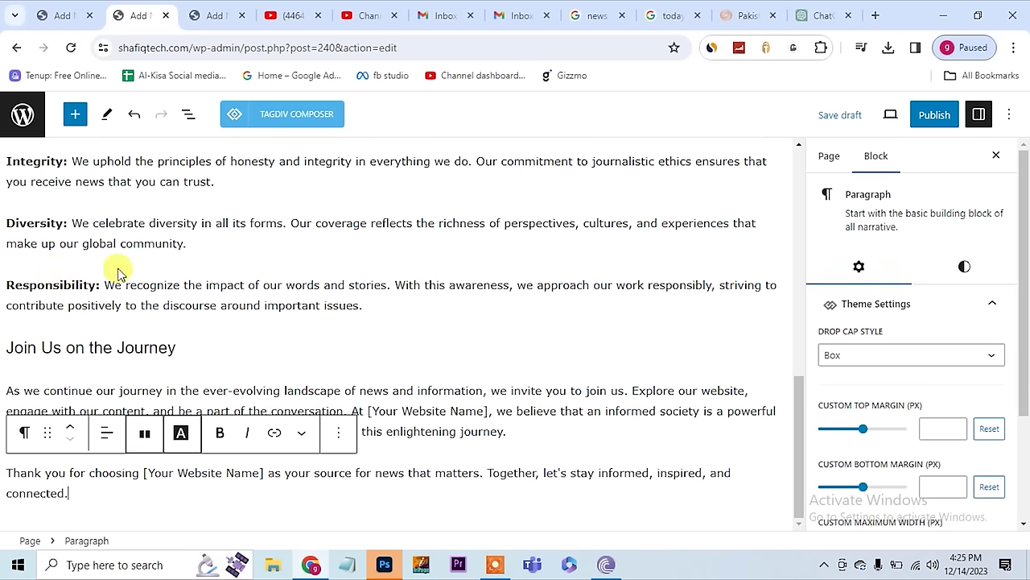
pyautogui.click(930, 114)
pyautogui.click(922, 114)
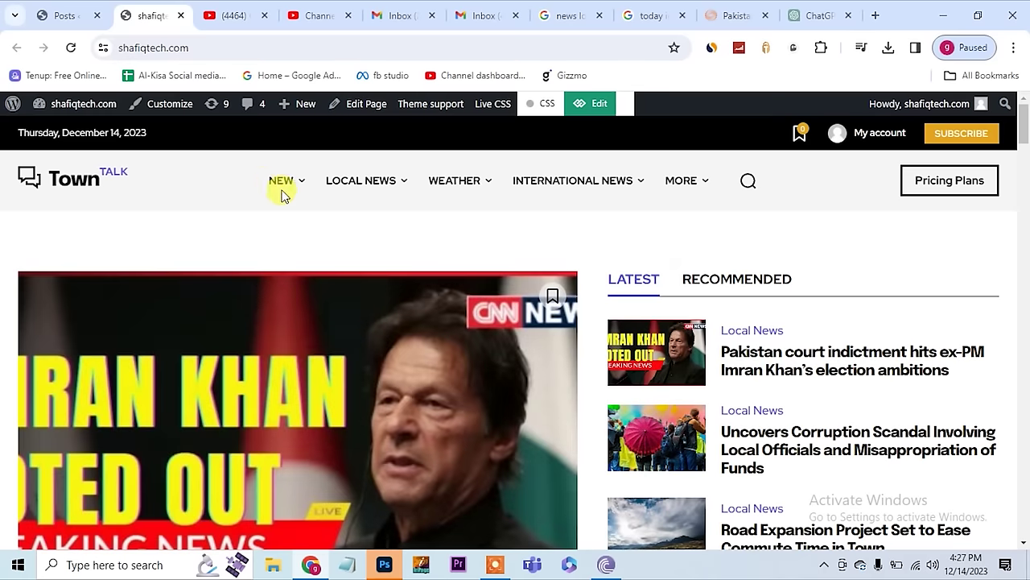
# - Switch to the WordPress dashboard and open the menu editor for the /main Headerr menu
pyautogui.moveTo(265, 185)
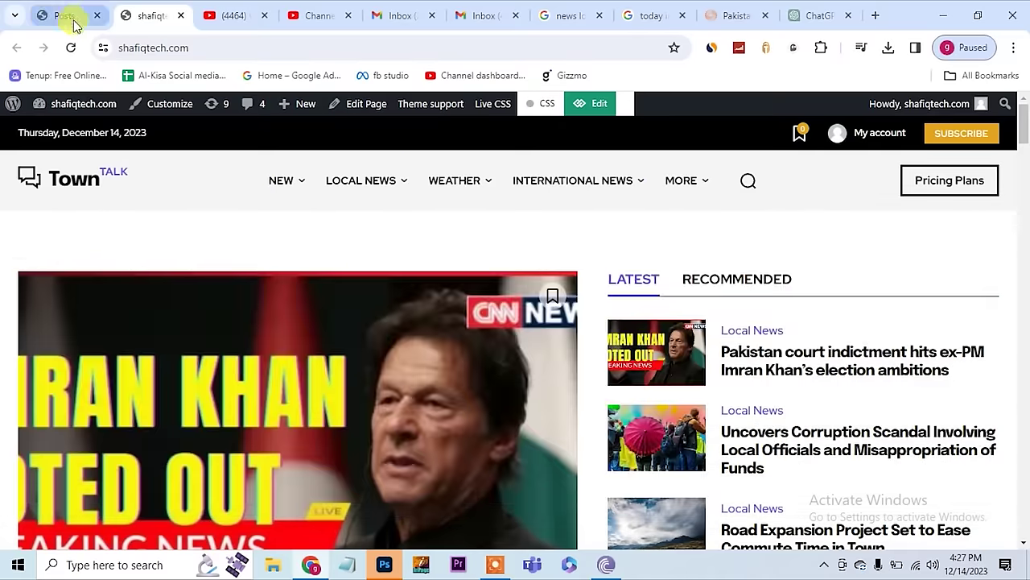
pyautogui.click(72, 16)
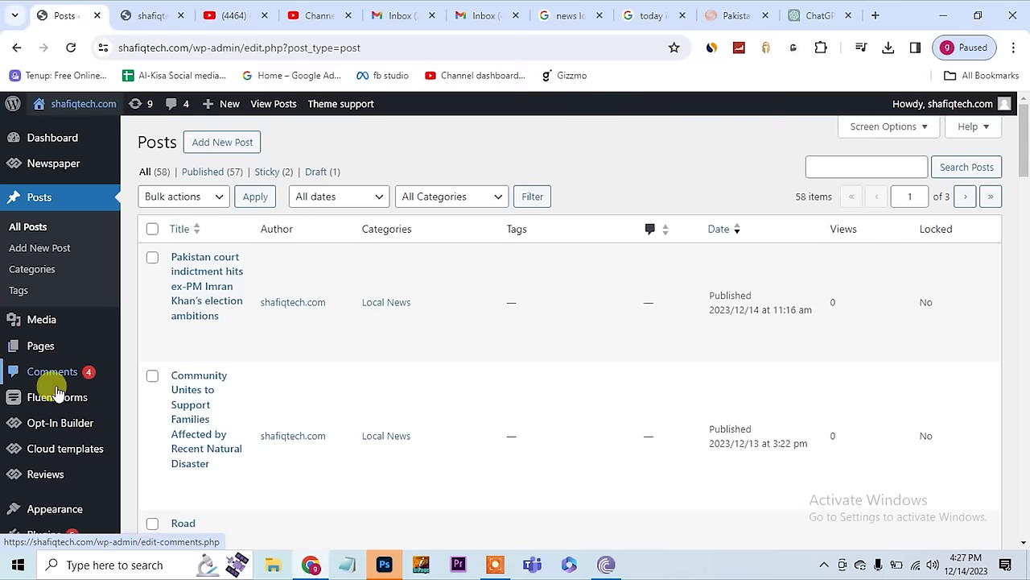
pyautogui.scroll(-3, 60, 450)
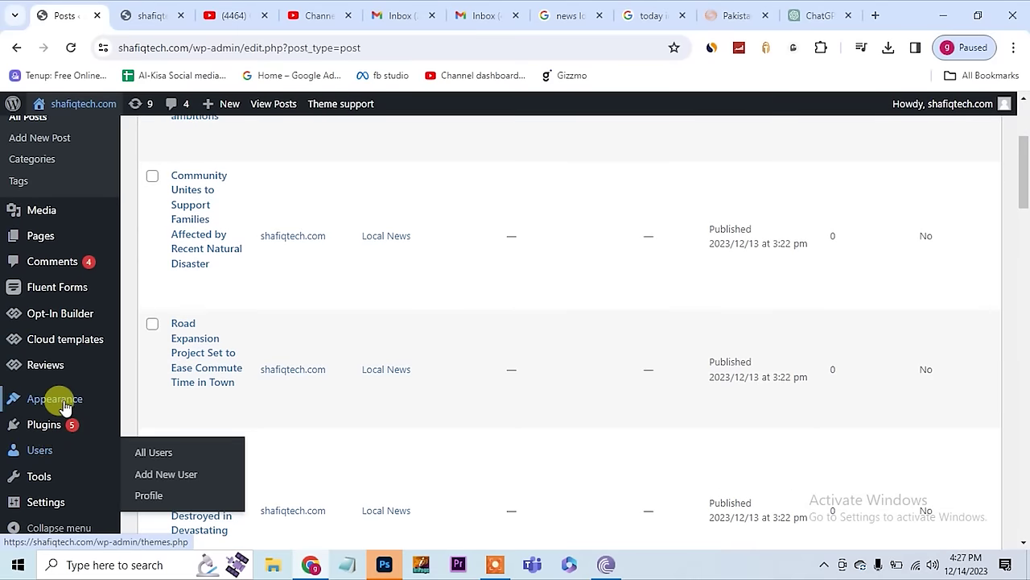
pyautogui.moveTo(56, 399)
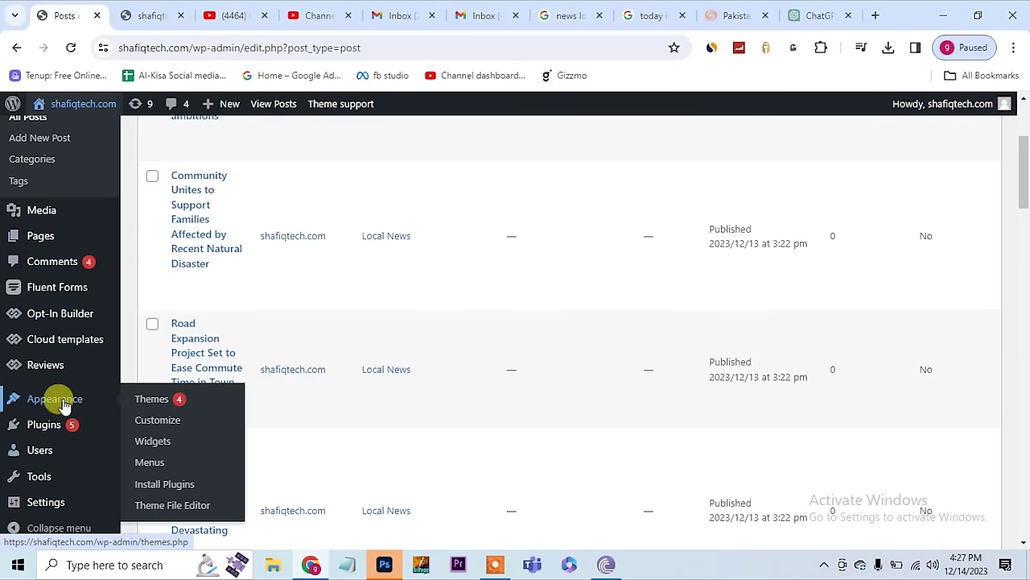
pyautogui.click(149, 462)
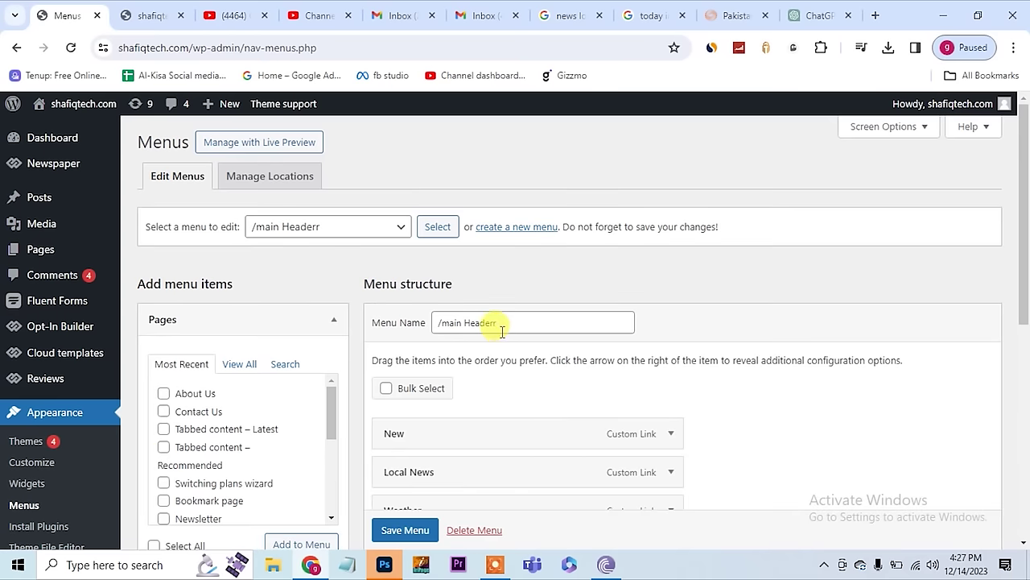
pyautogui.scroll(-3, 492, 327)
pyautogui.scroll(1, 502, 336)
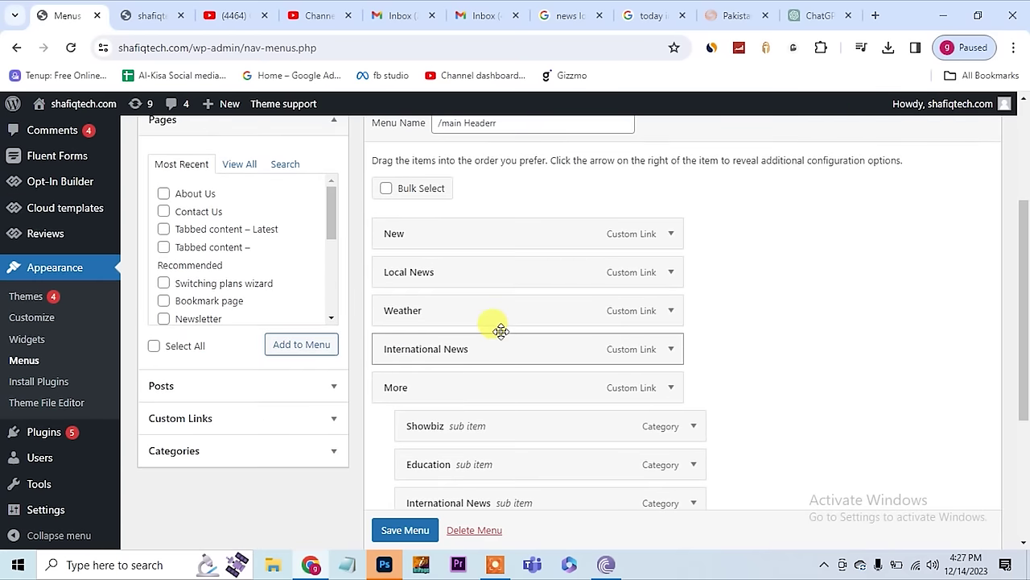
pyautogui.scroll(1, 501, 331)
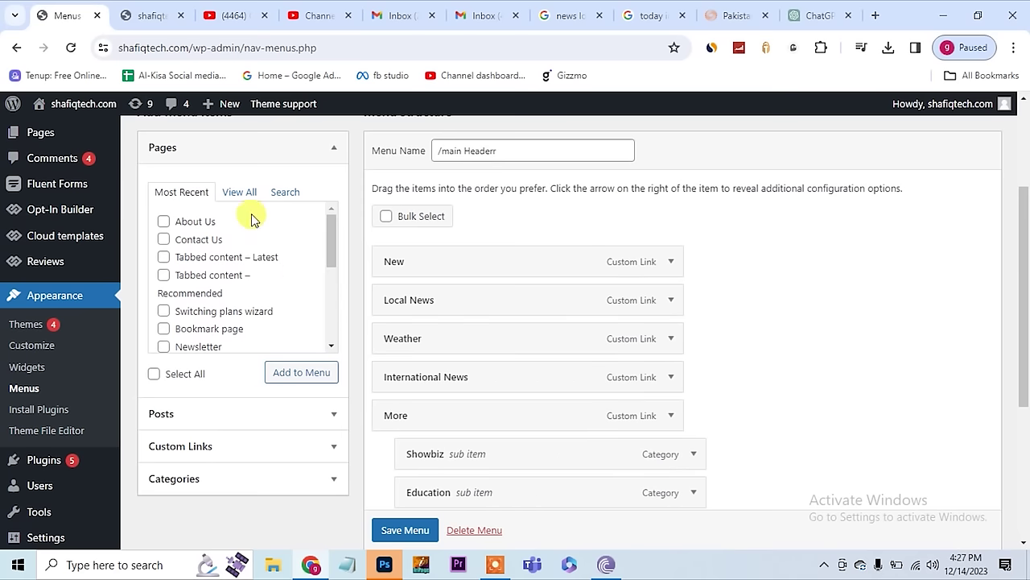
# - Add the About Us page from the full page list to the /main Headerr menu
pyautogui.click(239, 191)
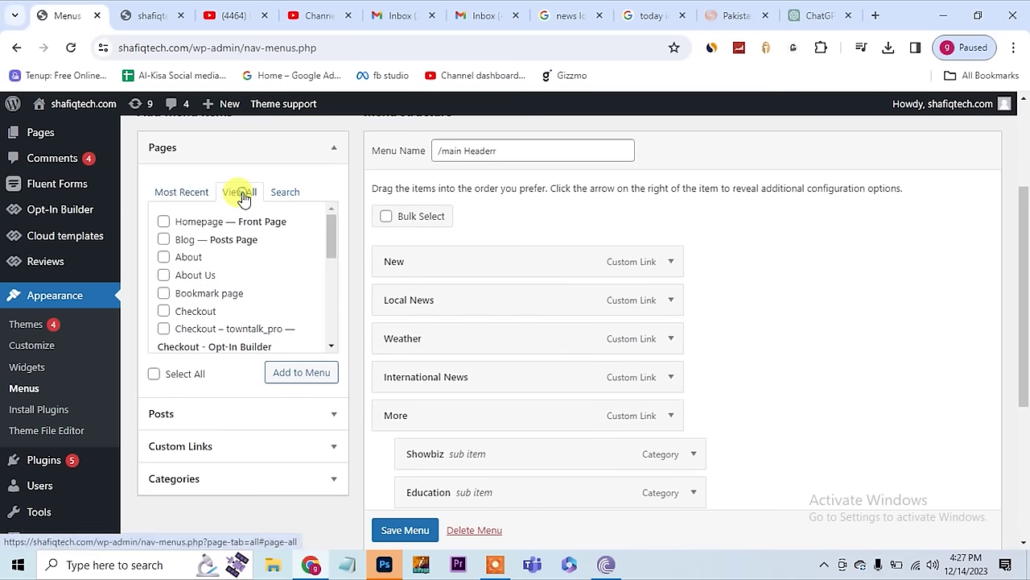
pyautogui.click(164, 275)
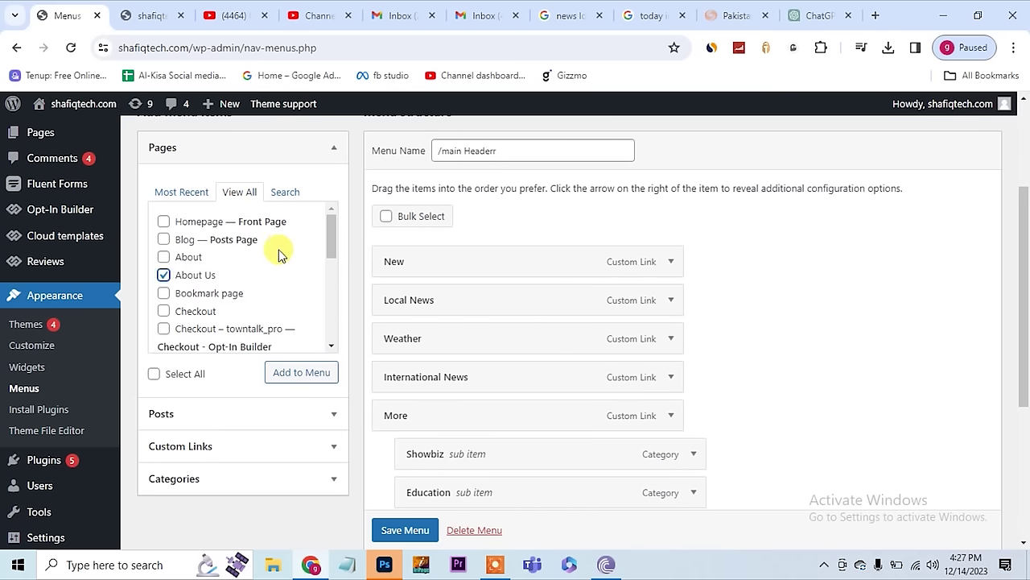
pyautogui.click(330, 247)
pyautogui.moveTo(331, 246); pyautogui.dragTo(333, 277)
pyautogui.click(164, 264)
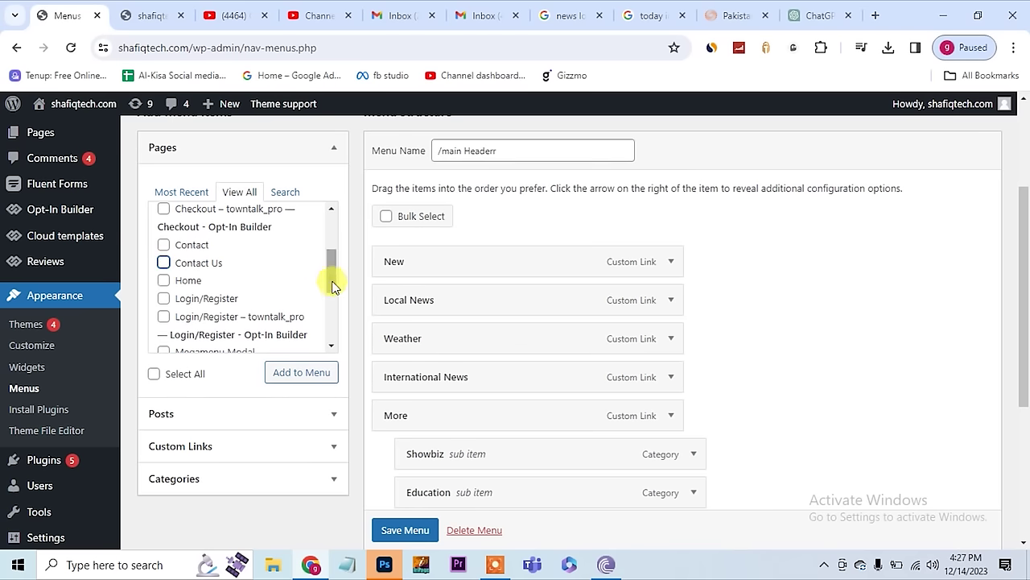
pyautogui.scroll(3, 328, 234)
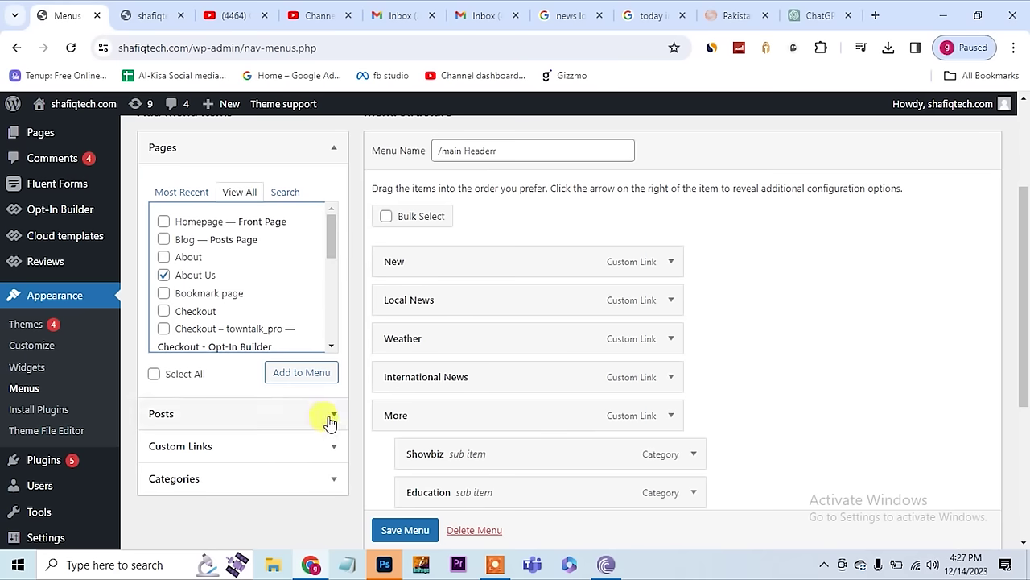
pyautogui.click(310, 380)
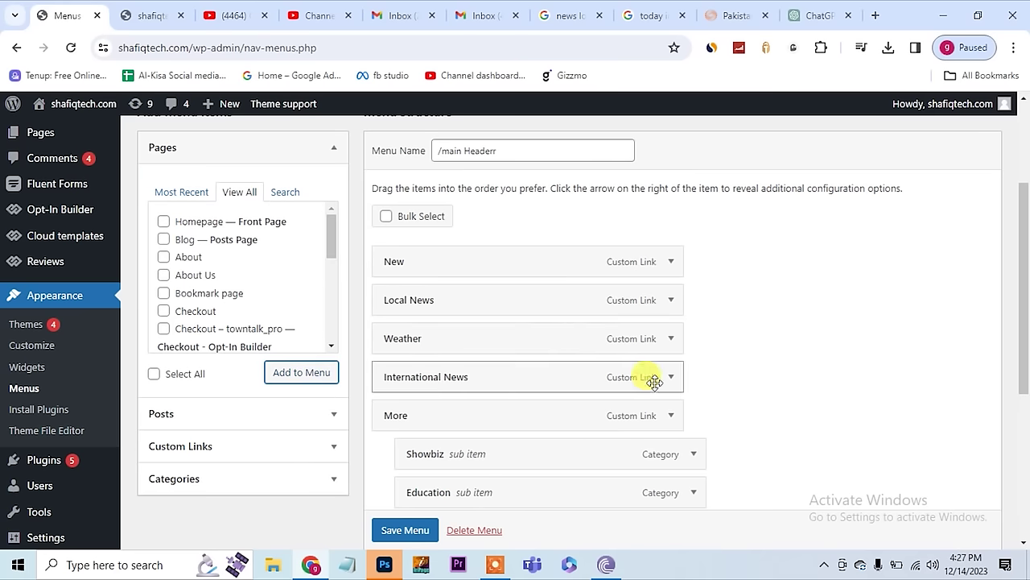
# - Move the About Us item between International News and More in the menu structure and save the menu
pyautogui.scroll(-3, 687, 411)
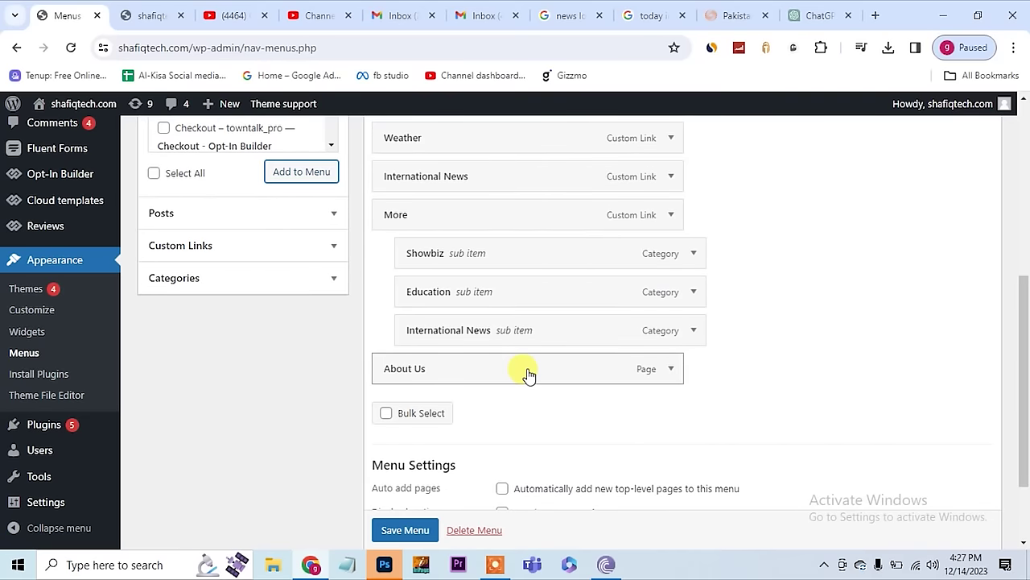
pyautogui.moveTo(528, 374); pyautogui.dragTo(526, 281)
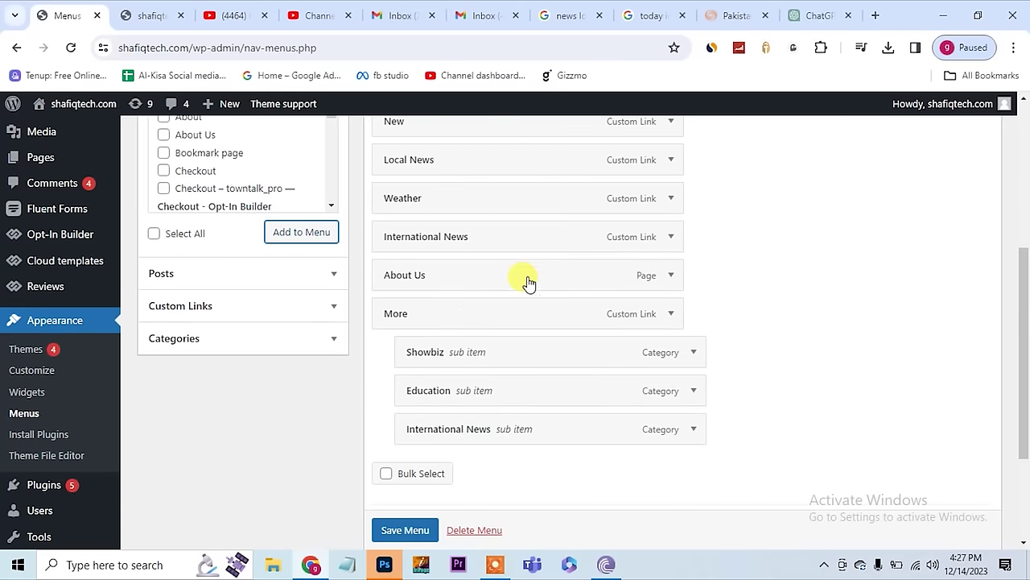
pyautogui.scroll(-1, 393, 533)
pyautogui.click(394, 532)
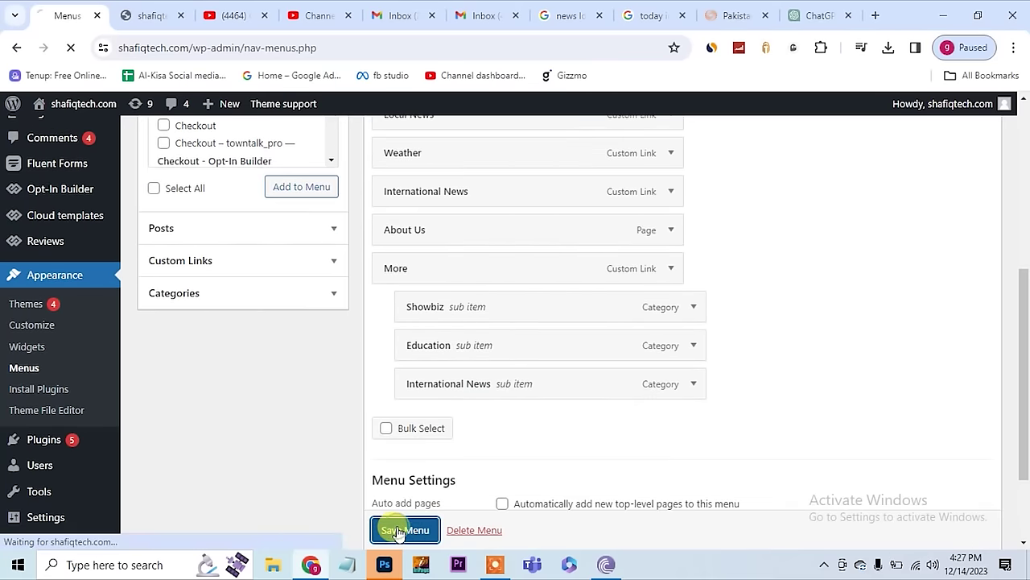
# - Reload the live site, open About Us from the header menu and review the page's content
pyautogui.click(145, 16)
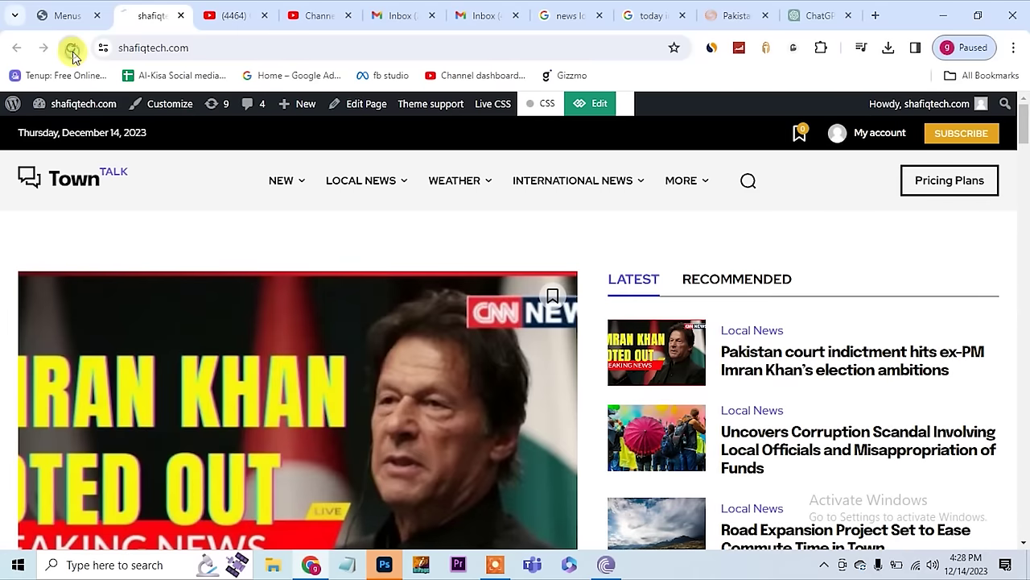
pyautogui.click(72, 50)
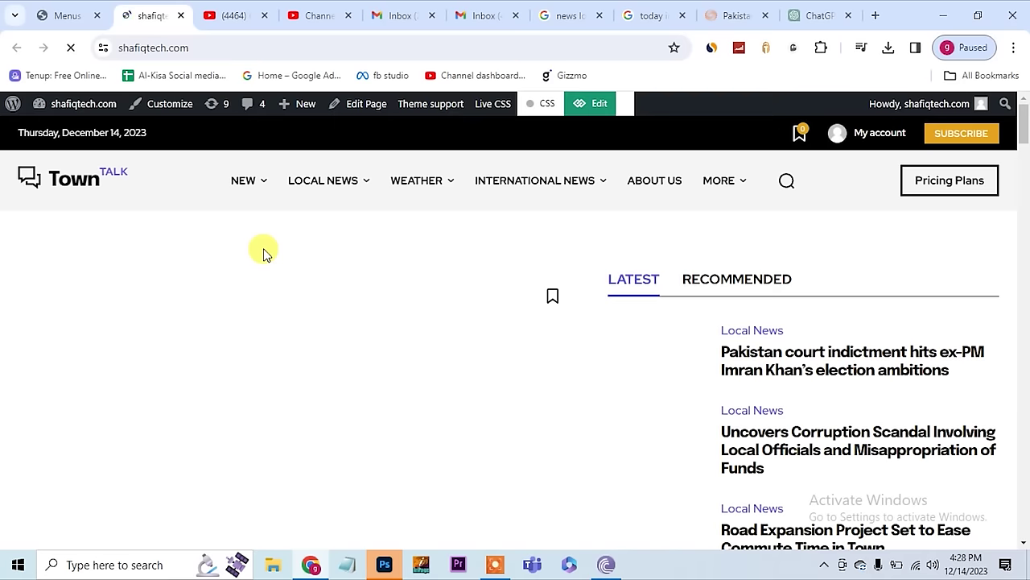
pyautogui.click(665, 185)
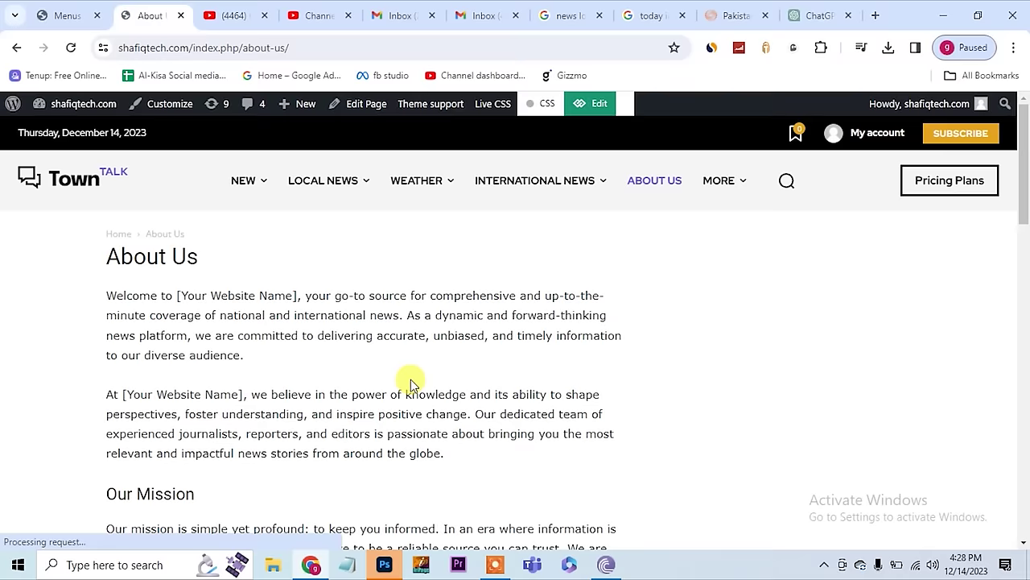
pyautogui.scroll(-3, 409, 379)
pyautogui.scroll(-15, 410, 380)
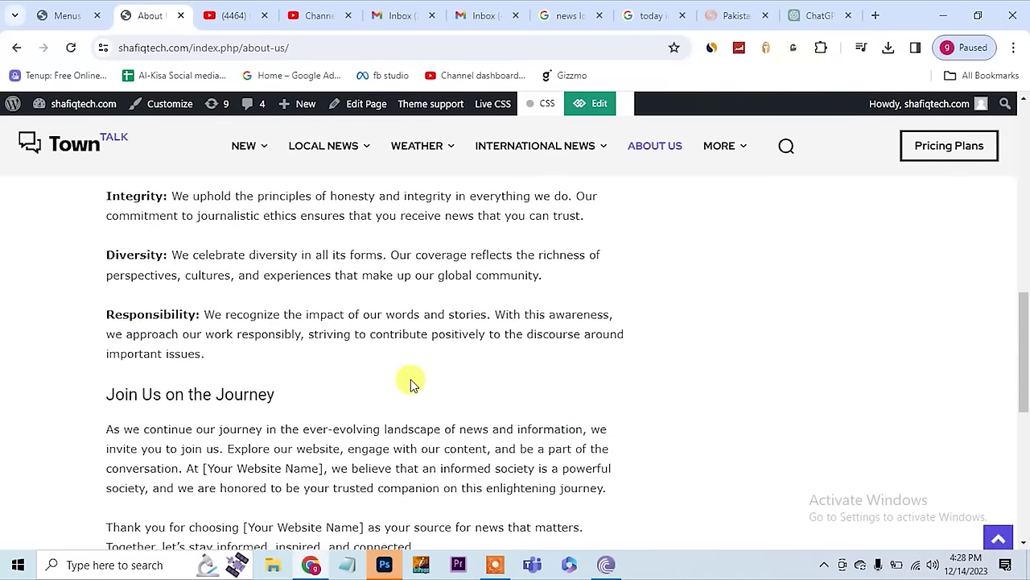
pyautogui.scroll(15, 410, 380)
pyautogui.scroll(5, 411, 380)
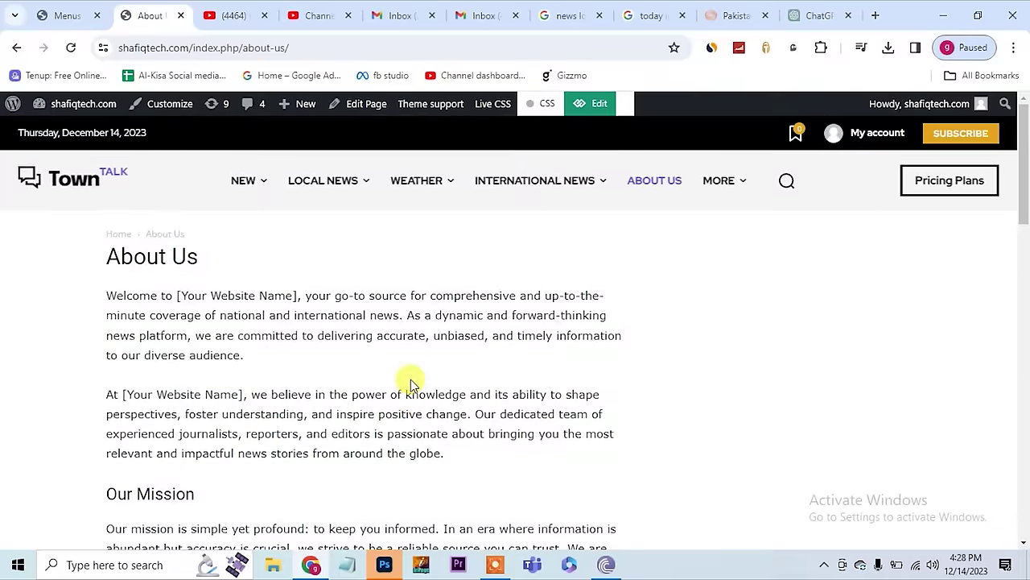
# - Return to the menu editor and load the td-demo-footer-menu-extra menu for editing
pyautogui.hotkey('ctrl', 'shift', 'Tab')
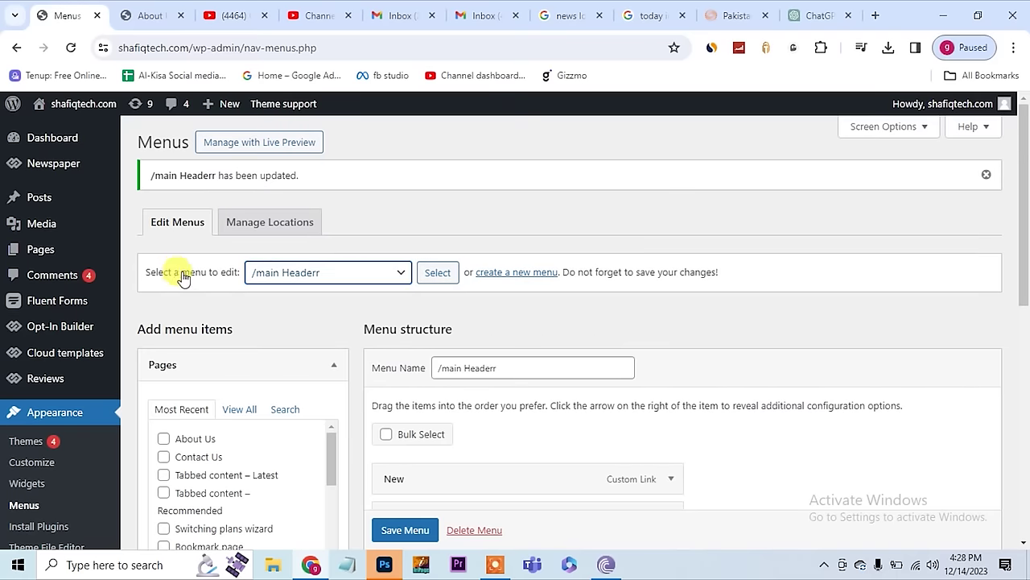
pyautogui.click(396, 272)
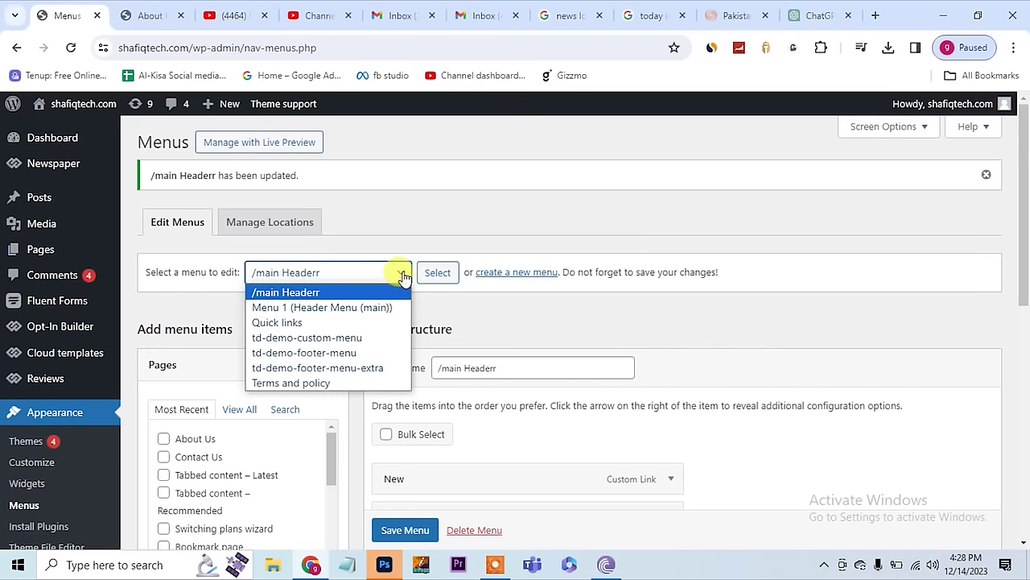
pyautogui.click(351, 368)
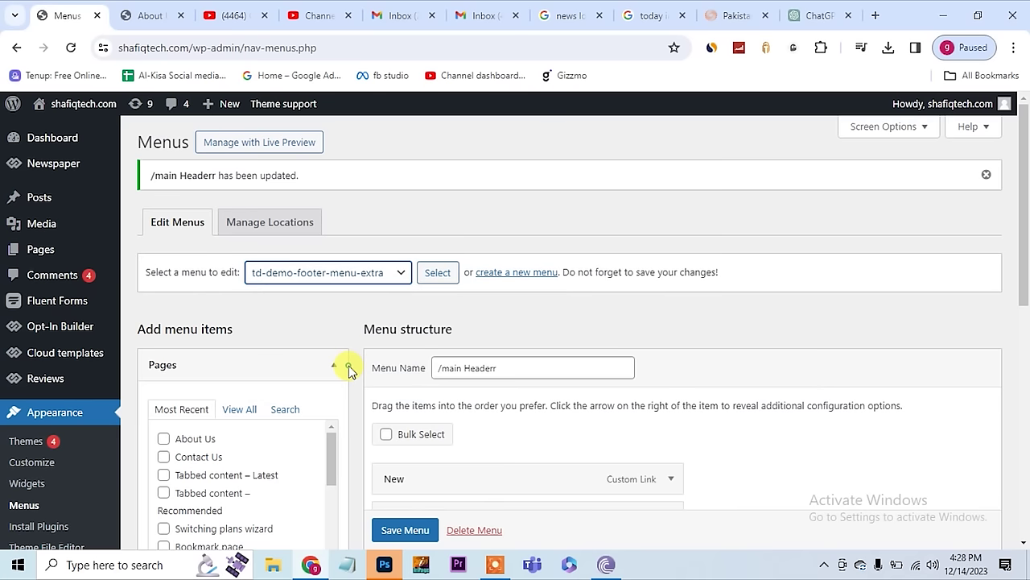
pyautogui.click(437, 273)
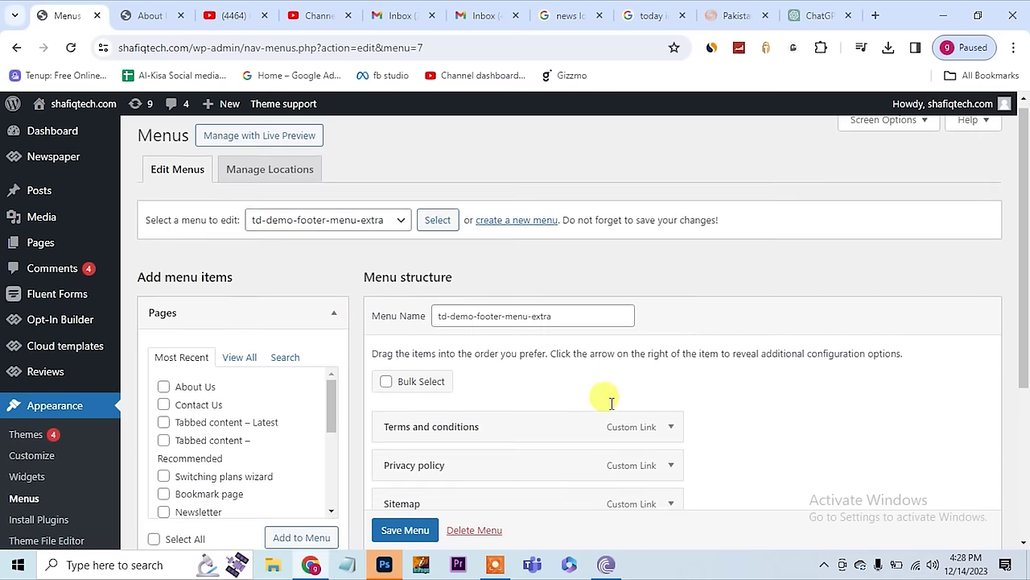
# - Add the Contact Us page to the footer menu, assign the menu to the Footer Menu location and save it
pyautogui.scroll(-3, 610, 399)
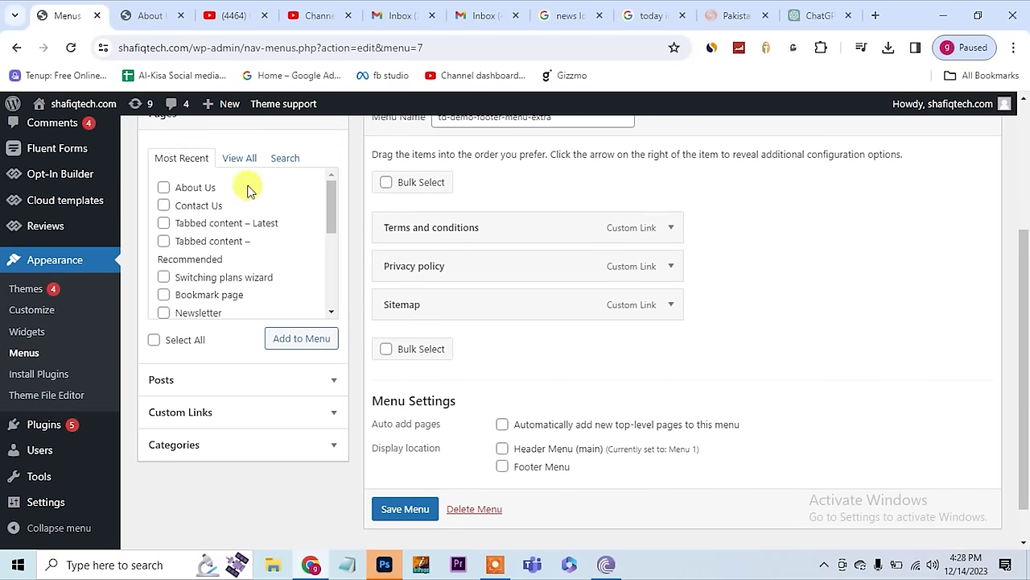
pyautogui.click(239, 158)
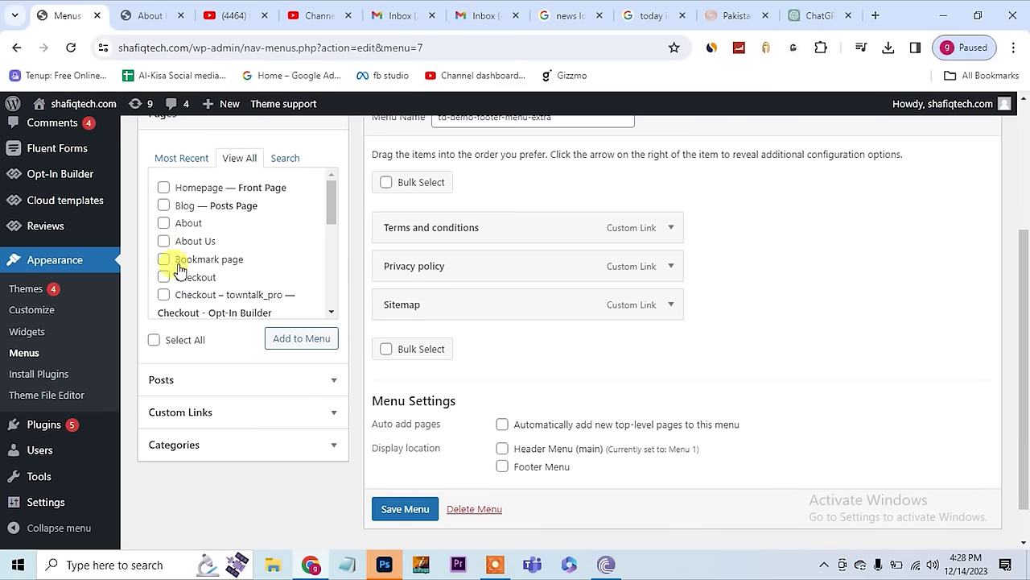
pyautogui.scroll(-3, 174, 279)
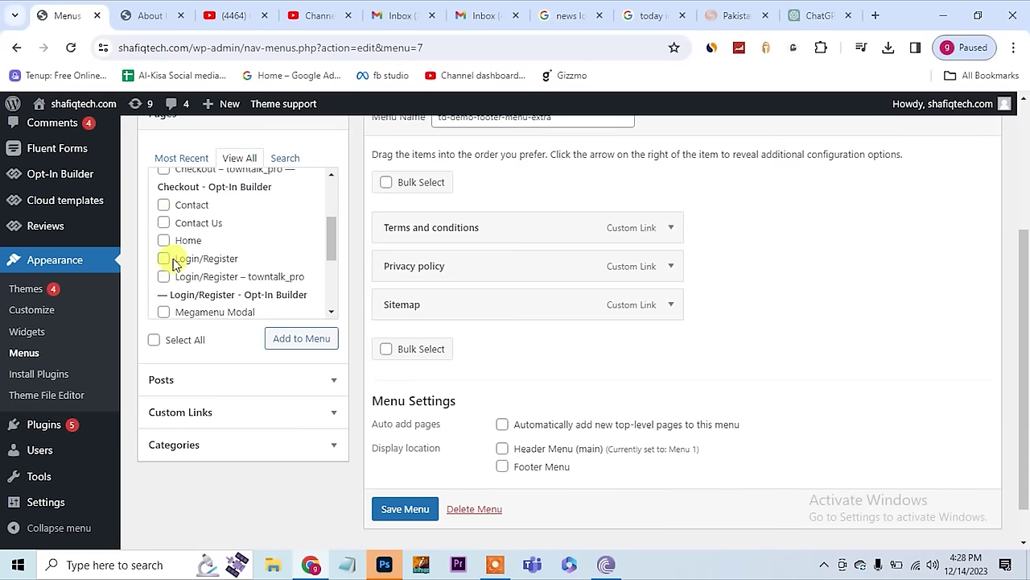
pyautogui.click(163, 223)
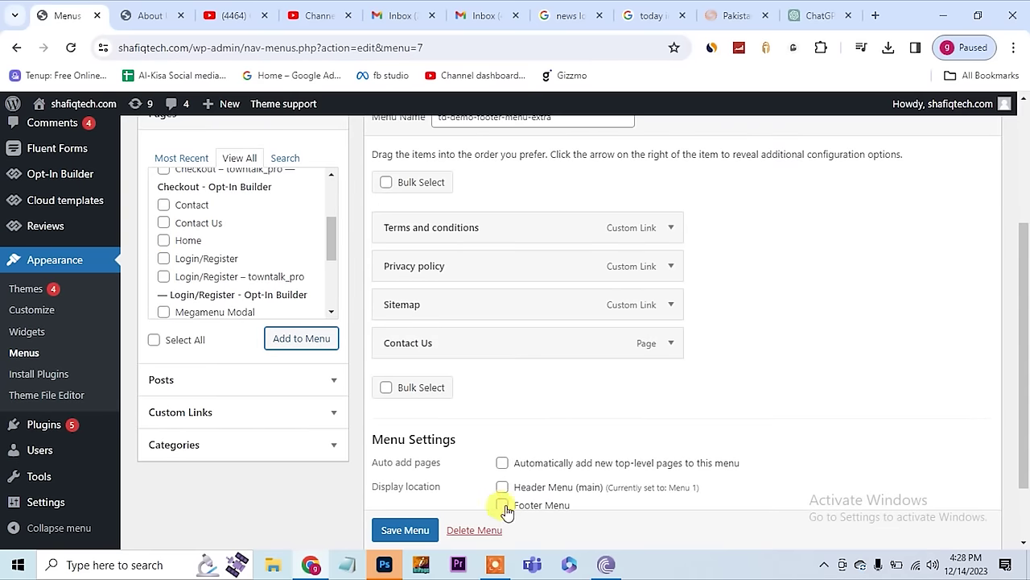
pyautogui.scroll(-1, 506, 498)
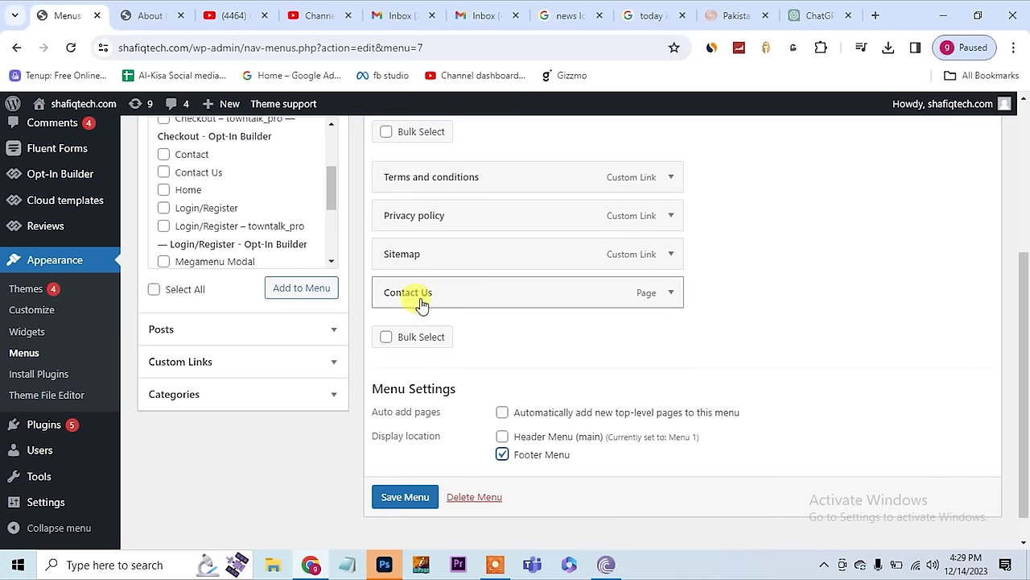
pyautogui.click(405, 500)
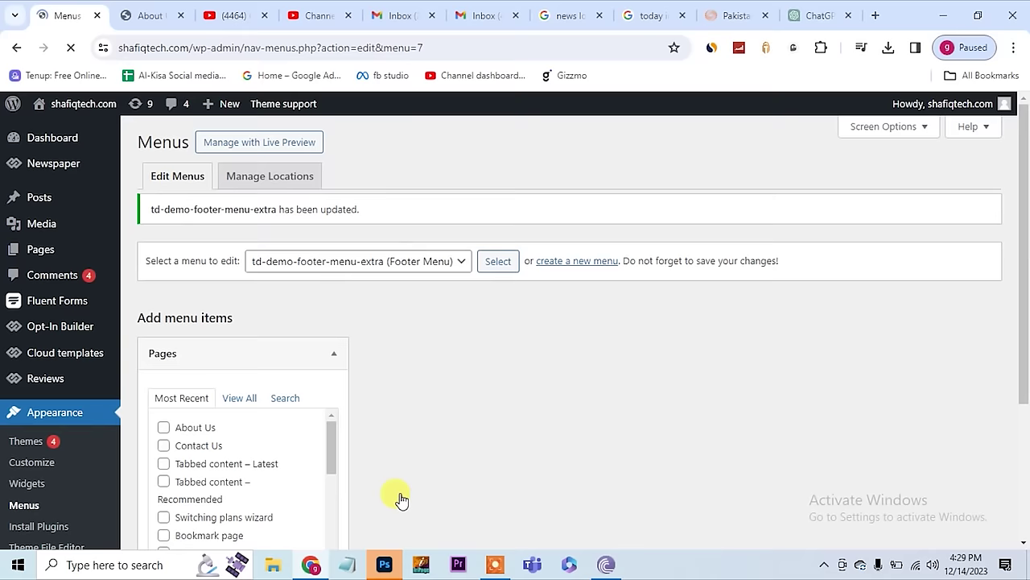
# - Open the Contact Us page on the live site, examine its form and return to the homepage footer
pyautogui.click(151, 13)
pyautogui.click(121, 106)
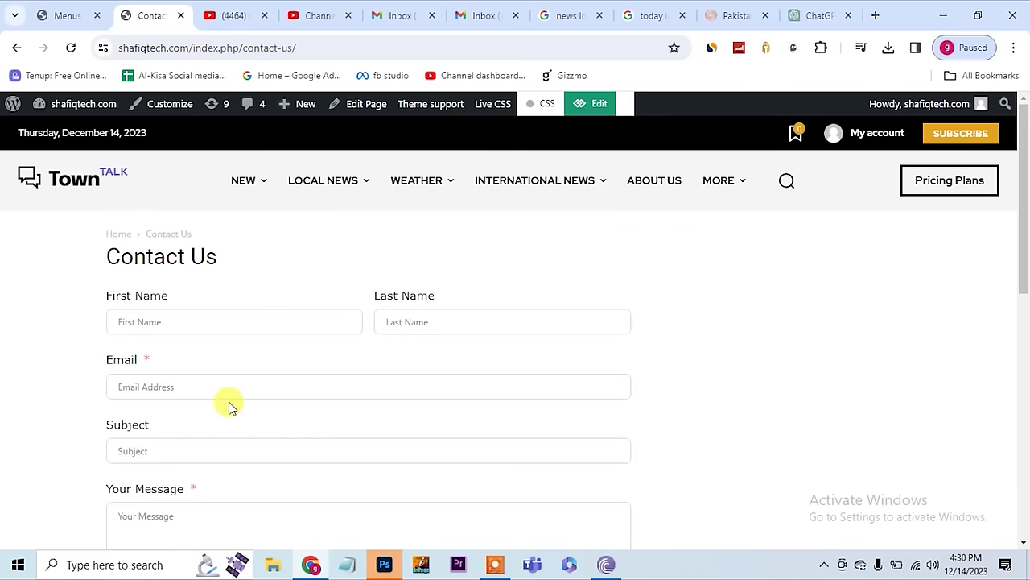
pyautogui.scroll(-5, 229, 401)
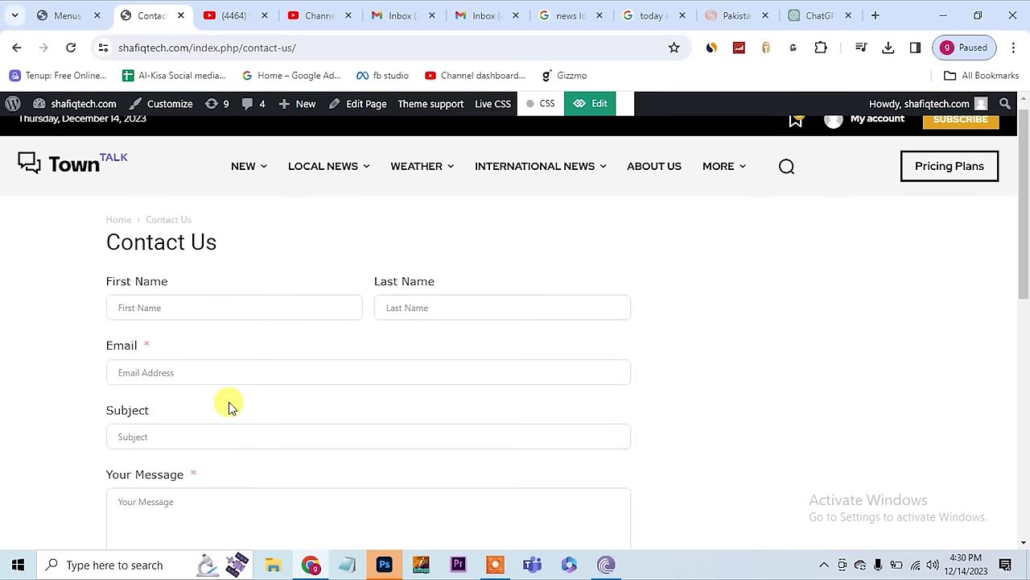
pyautogui.scroll(5, 229, 402)
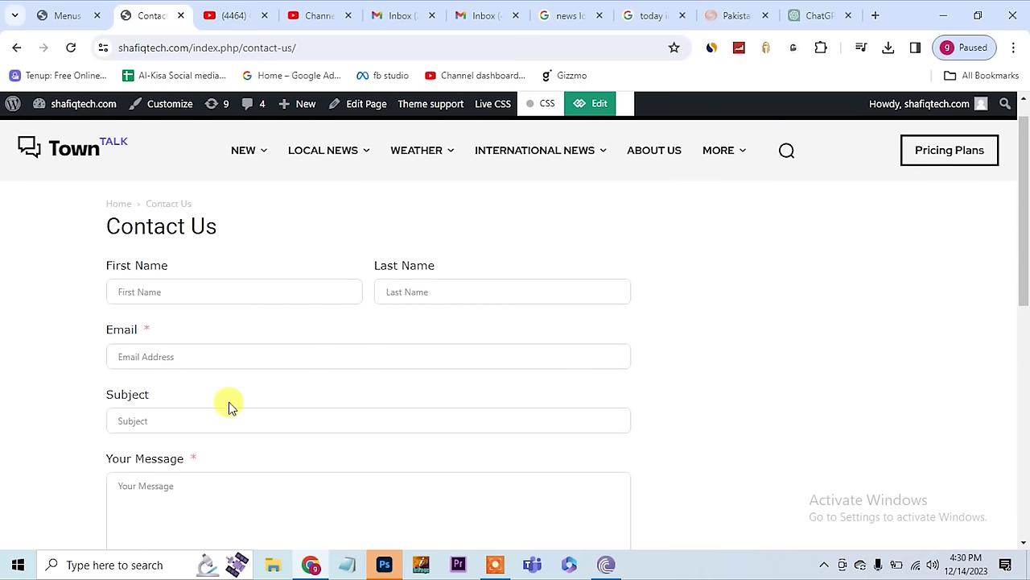
pyautogui.scroll(1, 228, 402)
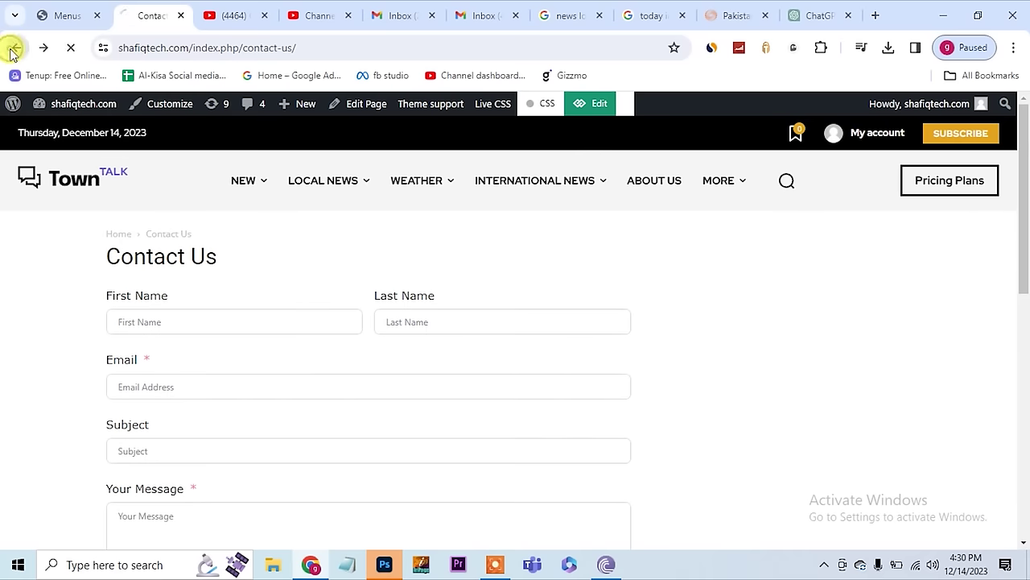
pyautogui.scroll(3, 1026, 176)
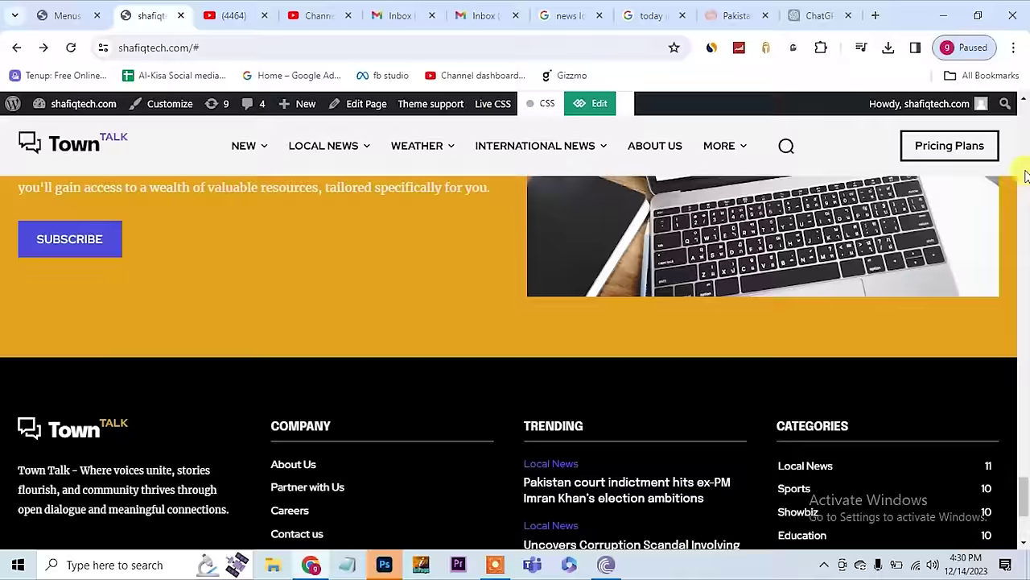
# - Follow the Privacy Policy link in the live homepage's footer and check where it leads
pyautogui.scroll(5, 1026, 175)
pyautogui.moveTo(1026, 408); pyautogui.dragTo(1026, 533)
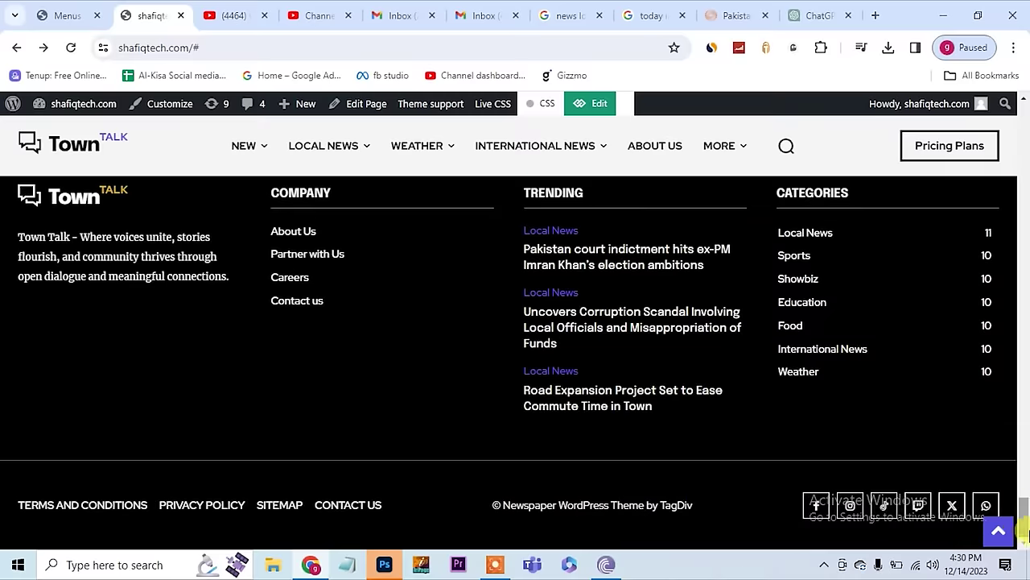
pyautogui.click(203, 508)
pyautogui.scroll(-10, 202, 512)
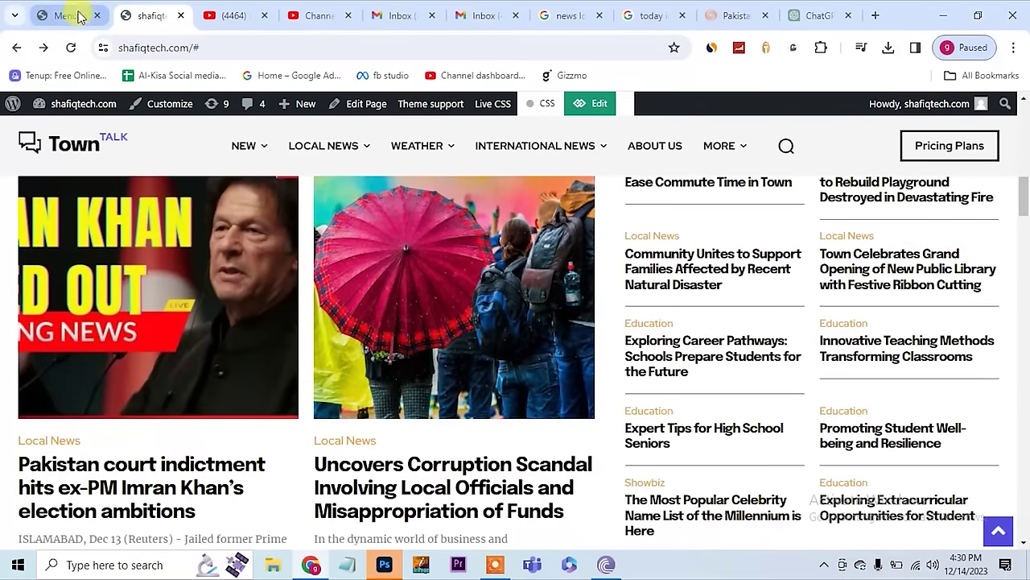
# - Return to the WordPress dashboard, open the Privacy Policy draft from the list of all pages and publish it
pyautogui.click(79, 17)
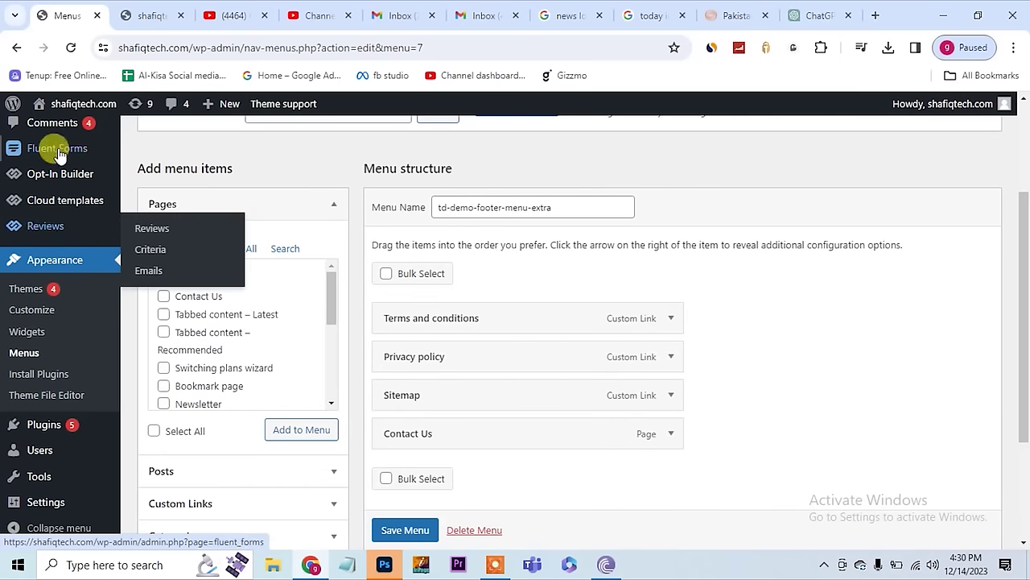
pyautogui.moveTo(57, 457)
pyautogui.scroll(1, 60, 467)
pyautogui.moveTo(177, 266)
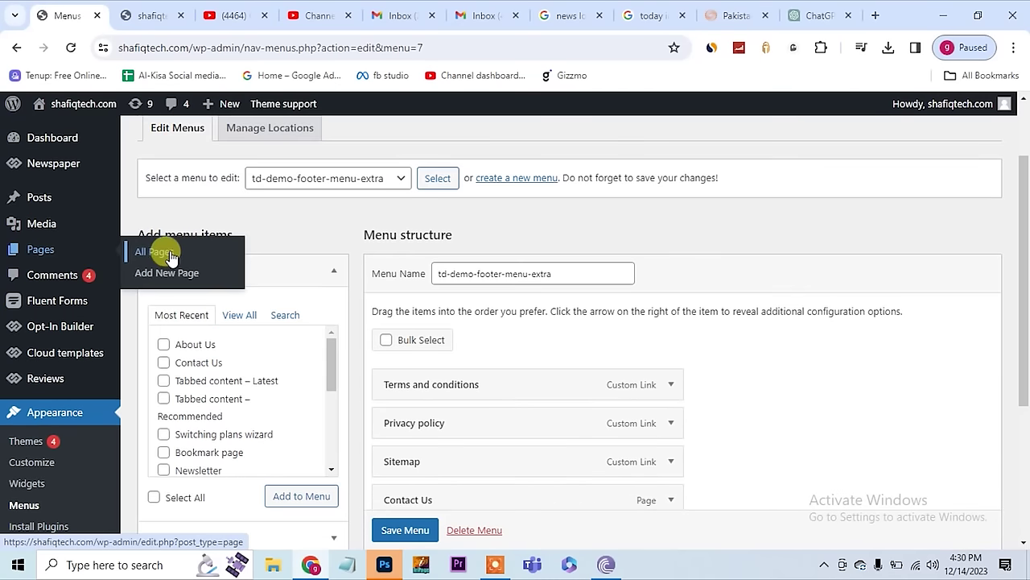
pyautogui.scroll(-5, 435, 349)
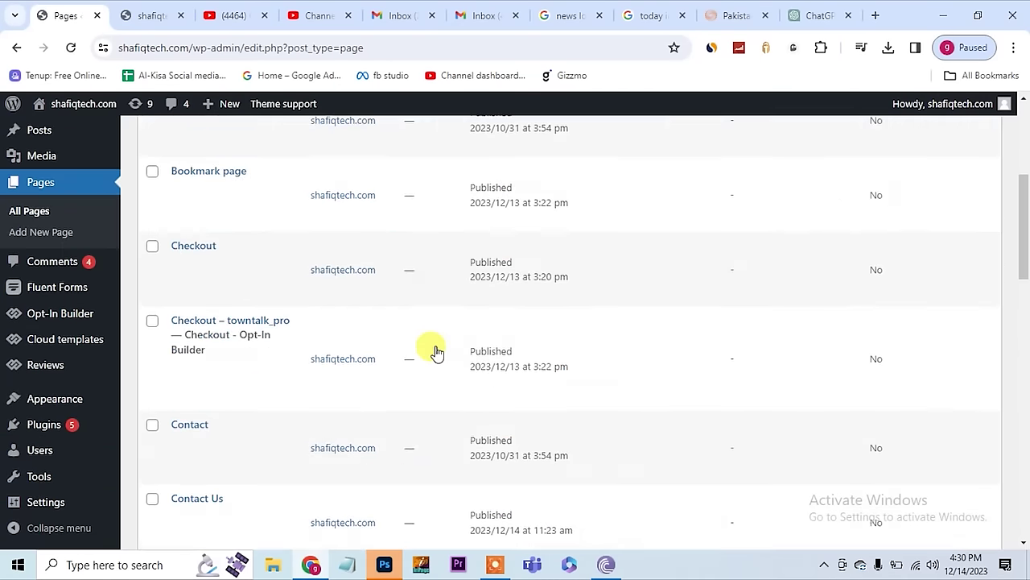
pyautogui.scroll(-10, 434, 349)
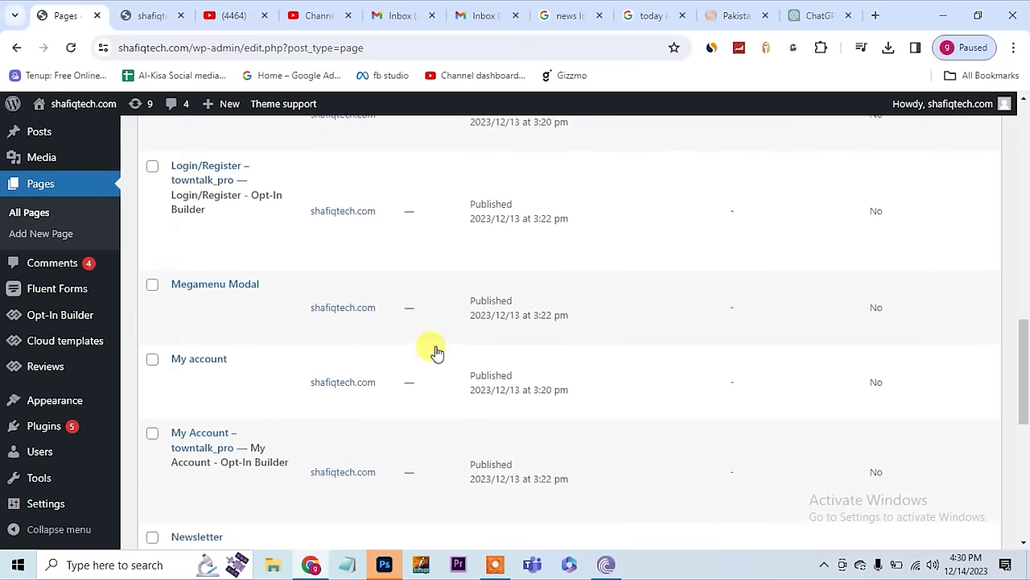
pyautogui.moveTo(145, 322)
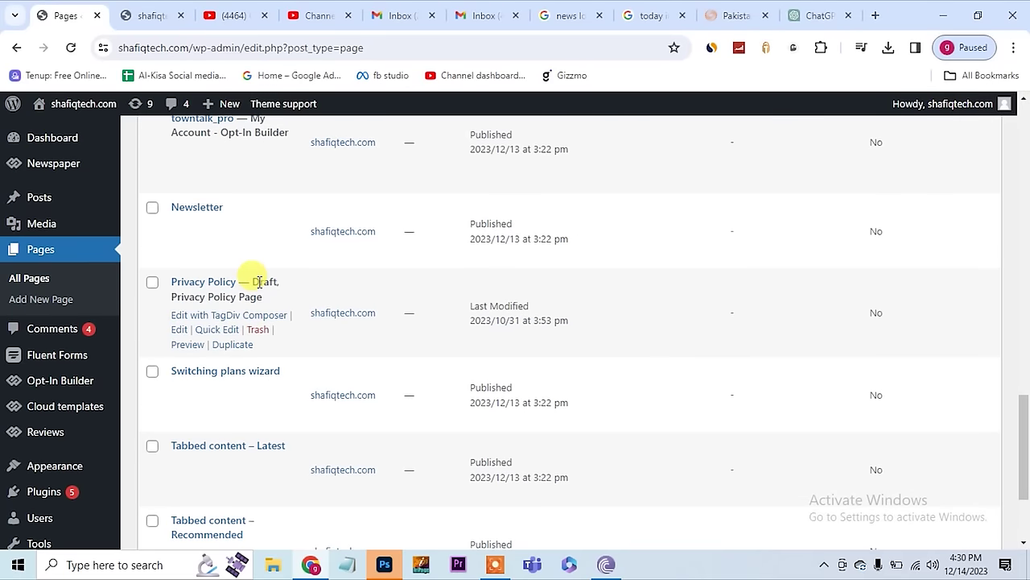
pyautogui.click(178, 332)
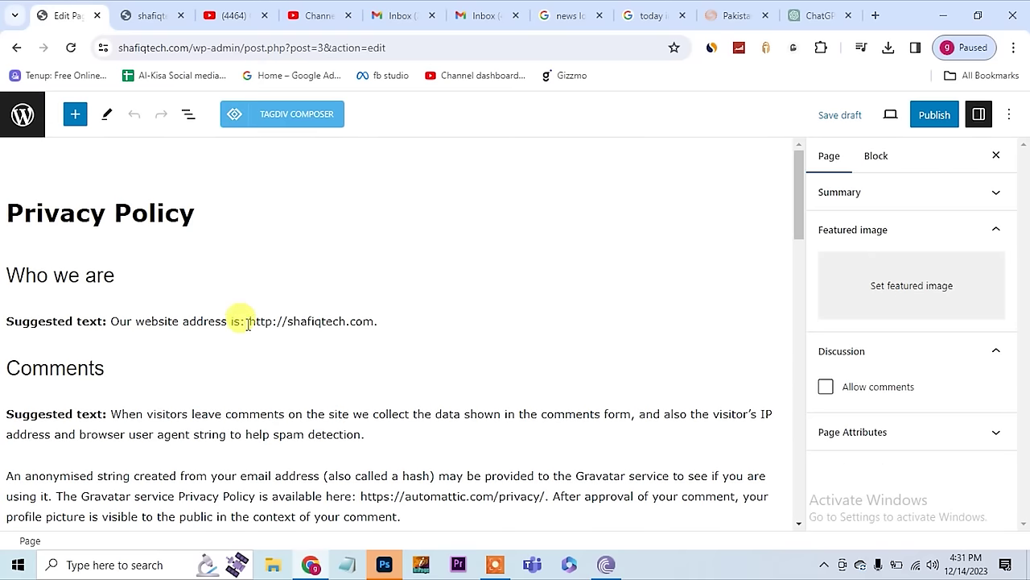
pyautogui.click(931, 117)
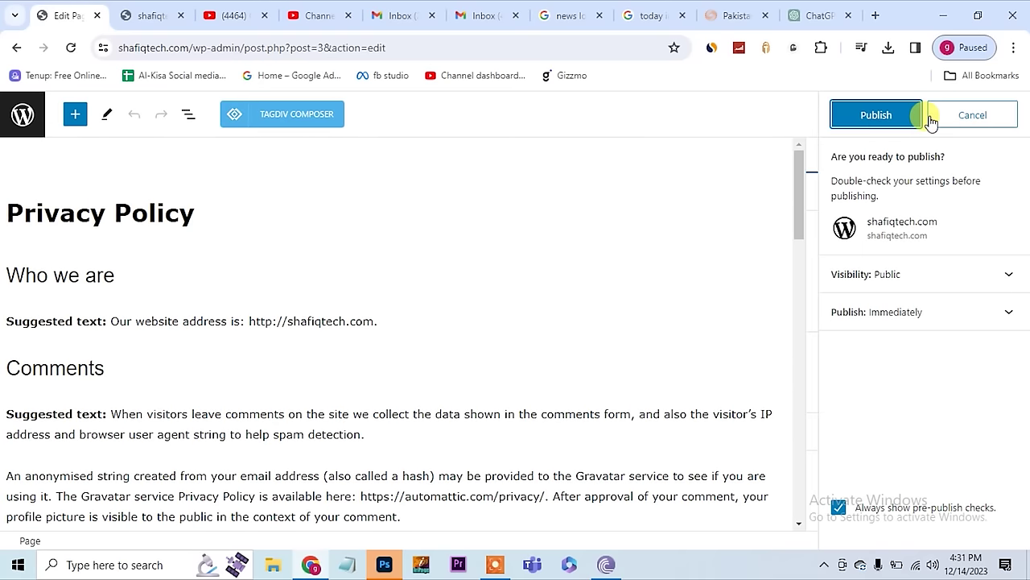
pyautogui.click(866, 116)
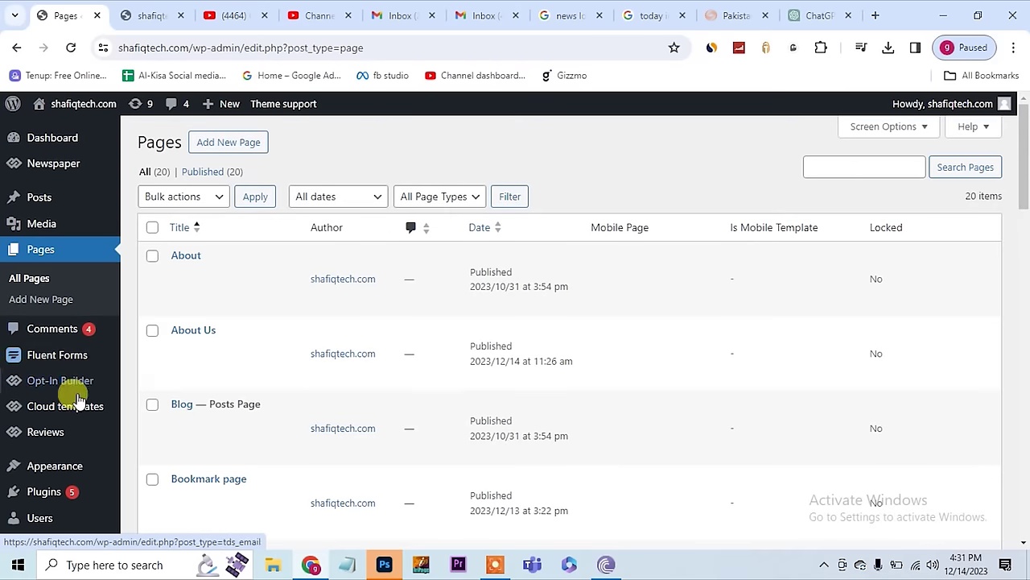
# - Review the entries in the list of all pages, down to the Privacy Policy page
pyautogui.scroll(-2, 193, 422)
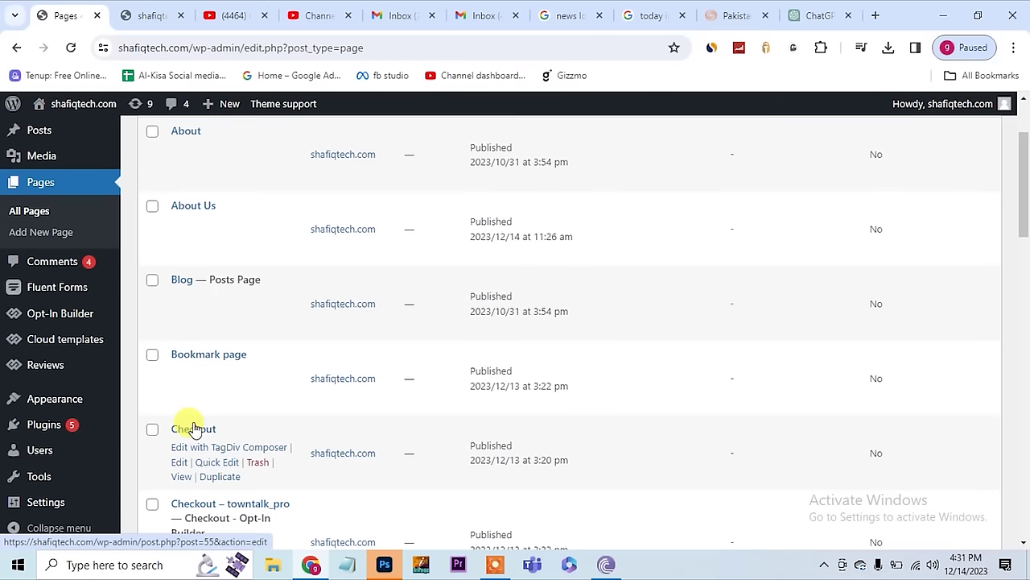
pyautogui.scroll(-2, 237, 462)
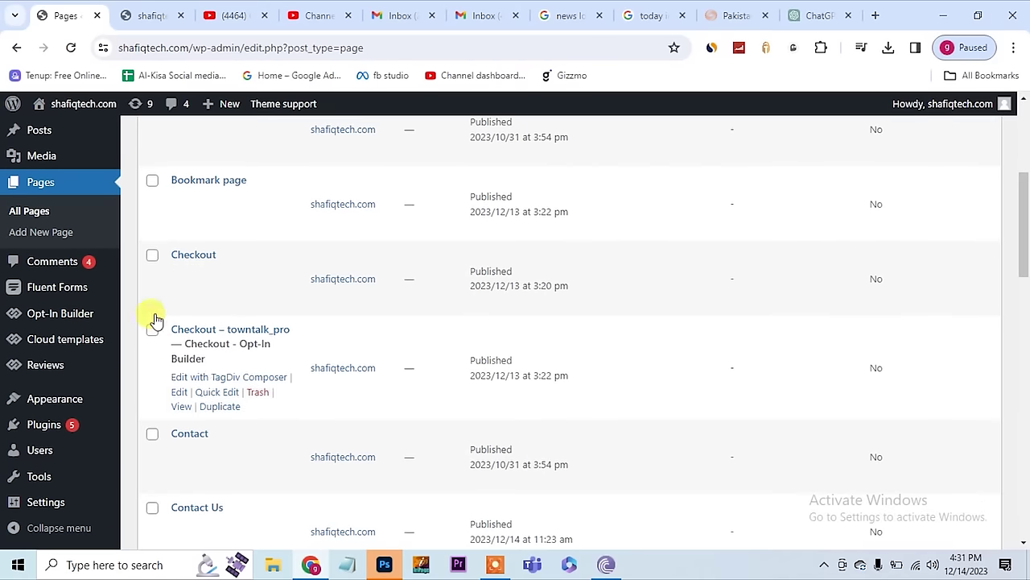
pyautogui.scroll(-5, 260, 485)
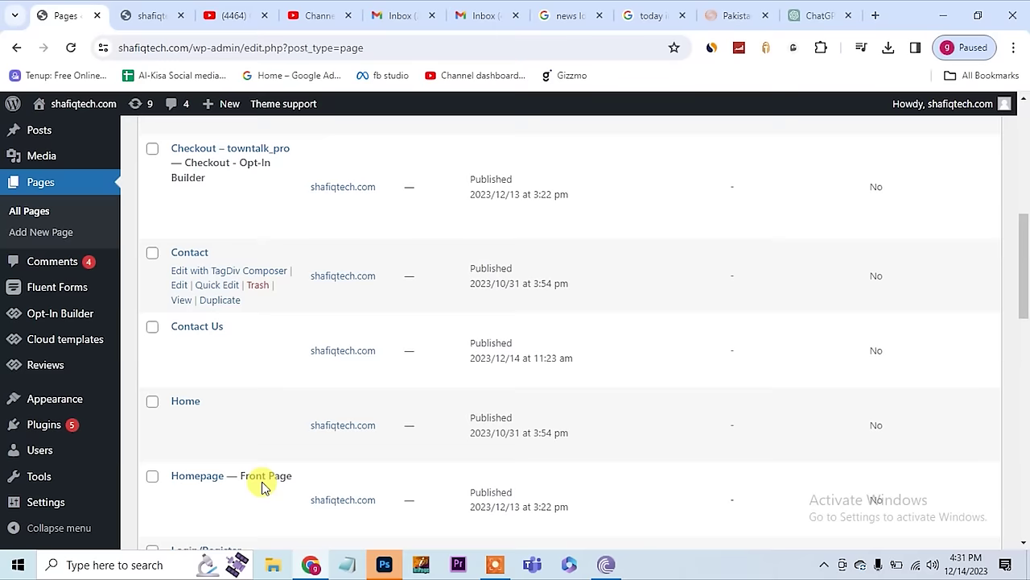
pyautogui.scroll(-3, 260, 487)
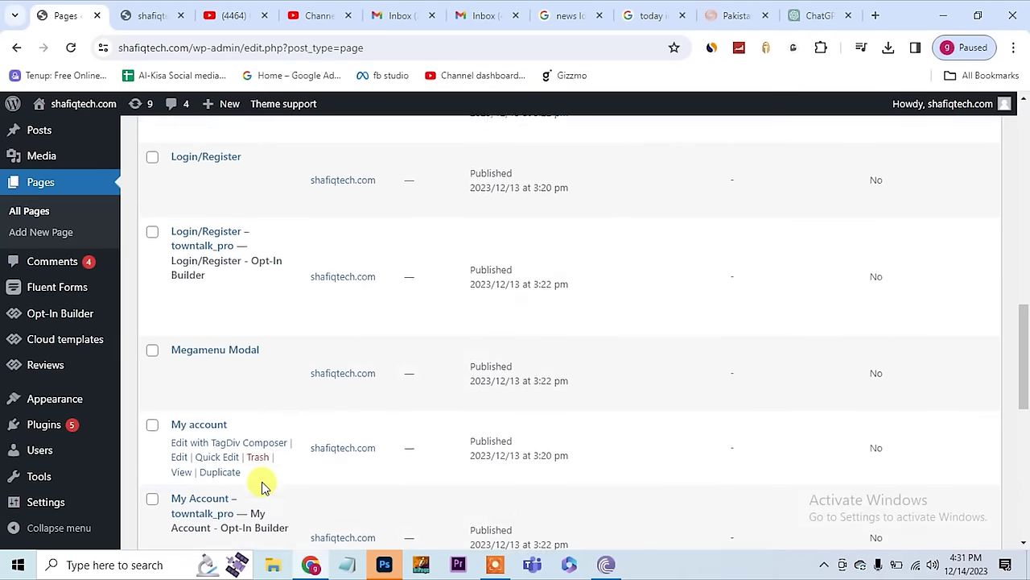
pyautogui.scroll(1, 253, 471)
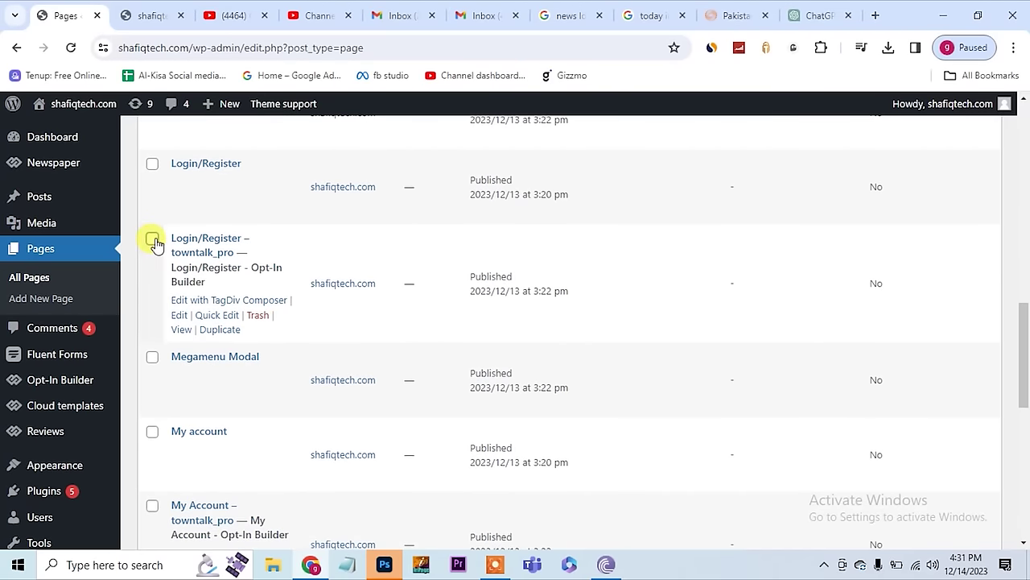
pyautogui.scroll(-3, 155, 244)
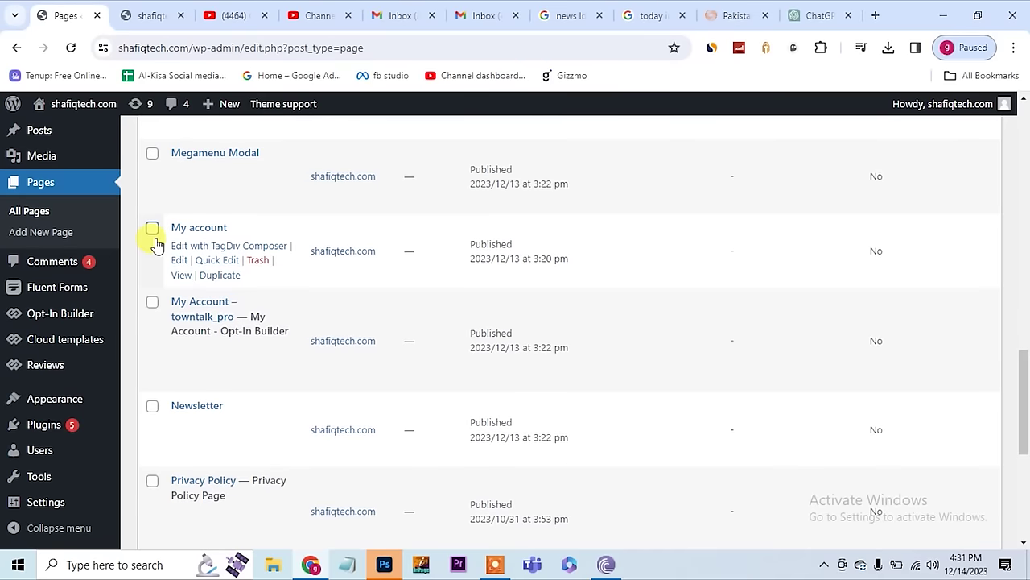
pyautogui.scroll(-5, 156, 244)
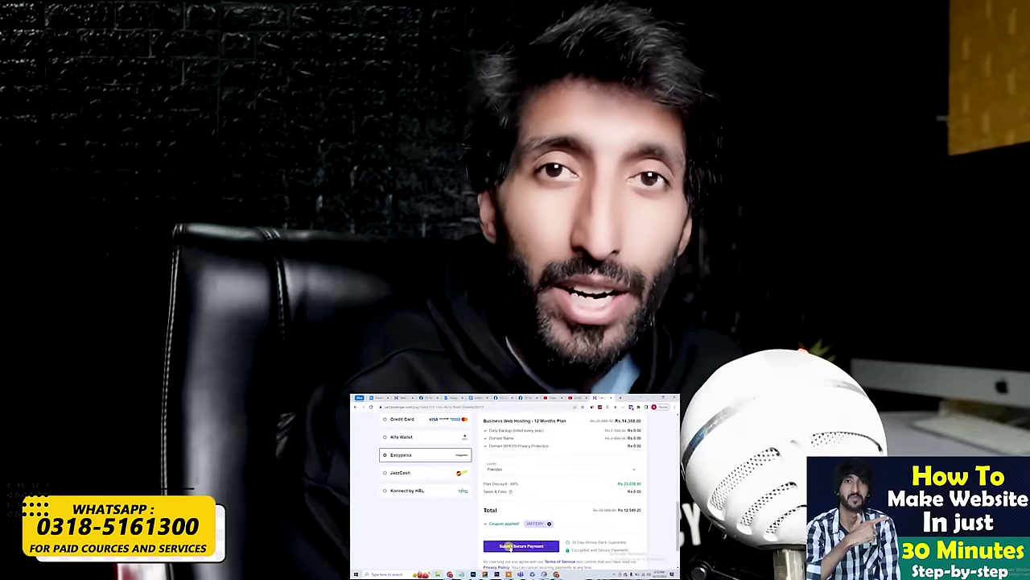
pyautogui.scroll(-1, 542, 532)
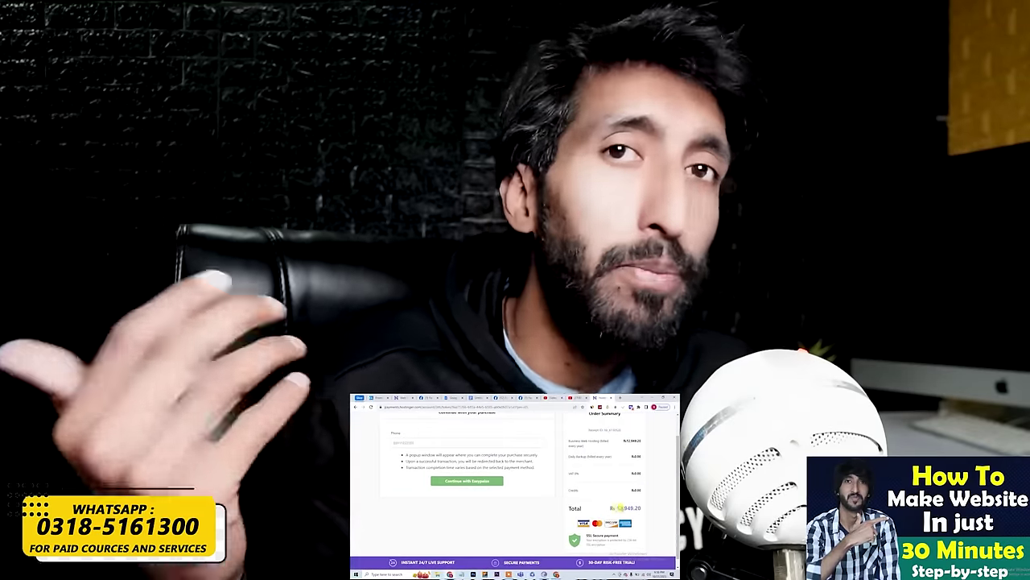